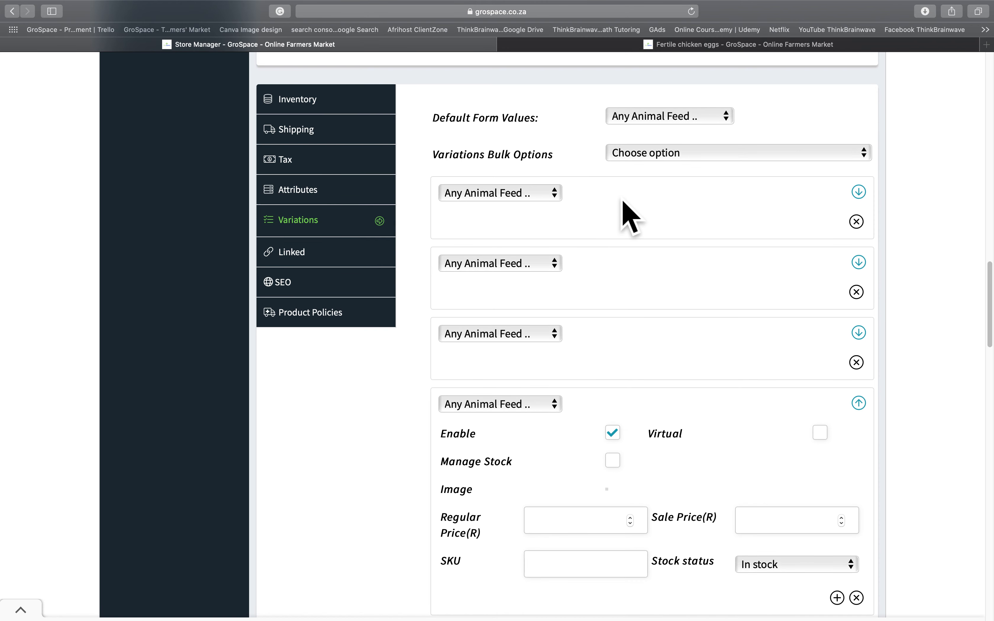
Step: Review the available choices for the default form value, the first variation and the variations bulk options
{"action": "left_click", "coordinate": [644, 122]}
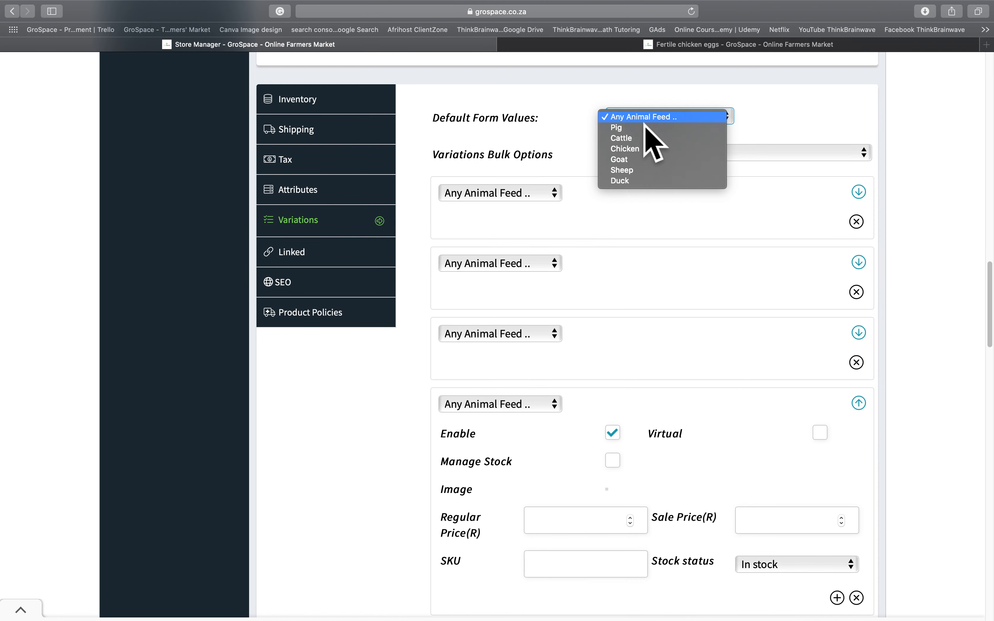
{"action": "left_click", "coordinate": [644, 122]}
{"action": "left_click", "coordinate": [559, 198]}
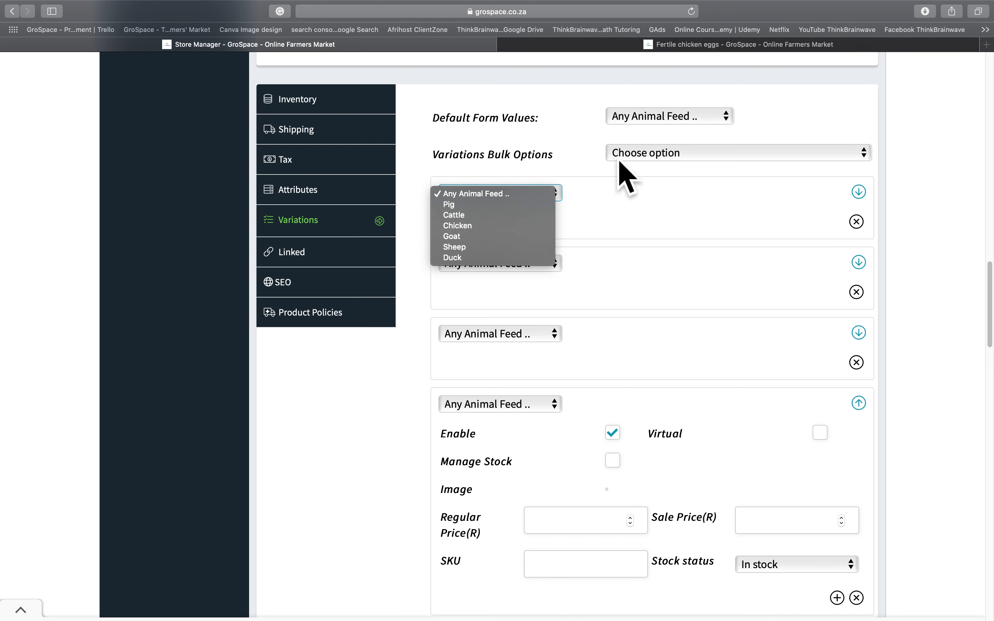
{"action": "left_click", "coordinate": [632, 153]}
{"action": "left_click", "coordinate": [633, 157]}
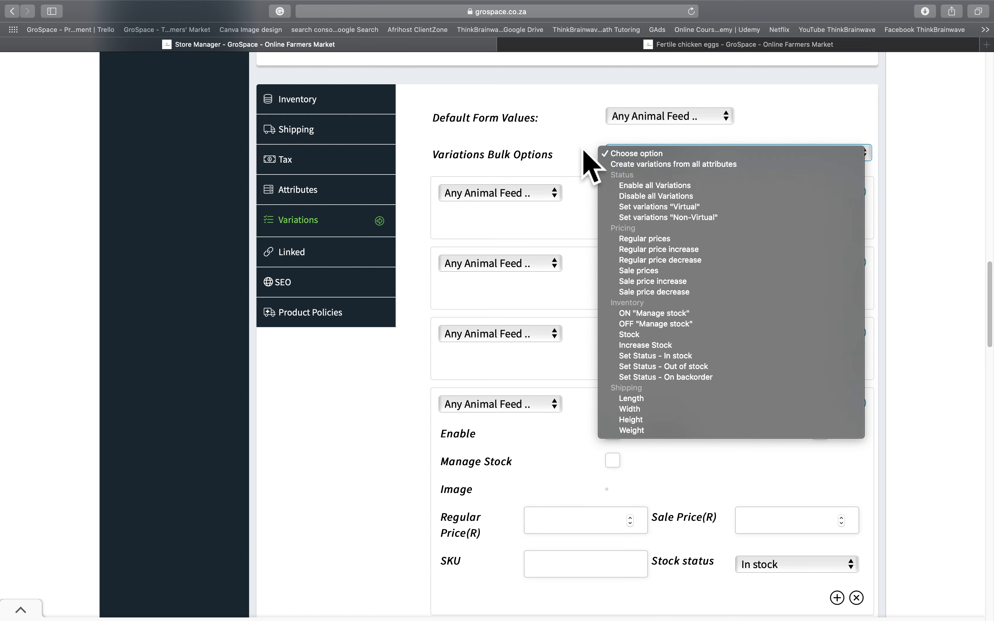
{"action": "left_click", "coordinate": [588, 165]}
{"action": "left_click", "coordinate": [639, 117]}
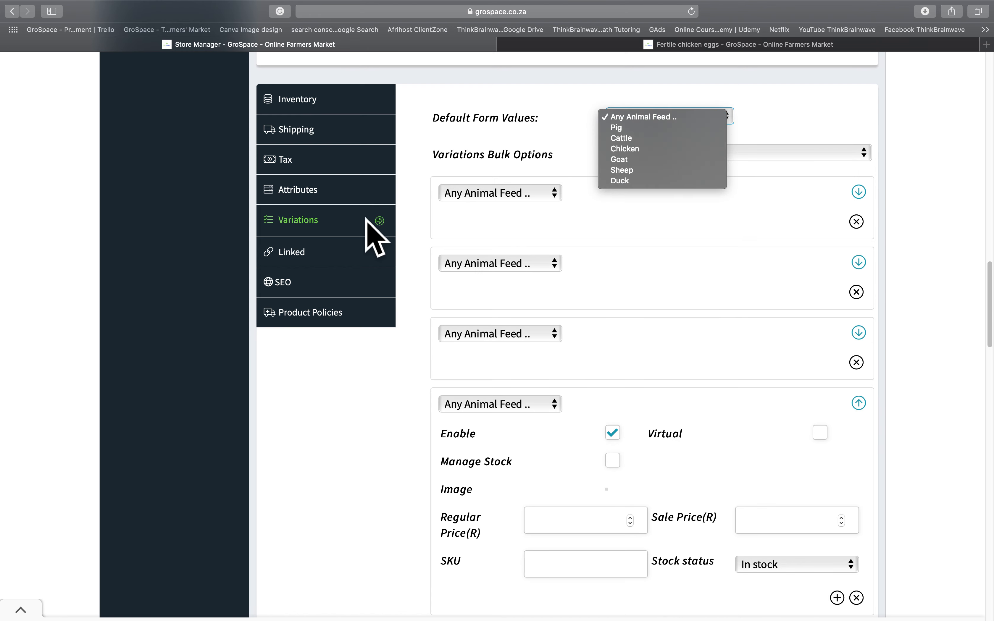
Step: Turn off Use as Variation for the Animal Feed attribute and check the product's variations
{"action": "left_click", "coordinate": [365, 228]}
{"action": "left_click", "coordinate": [356, 203]}
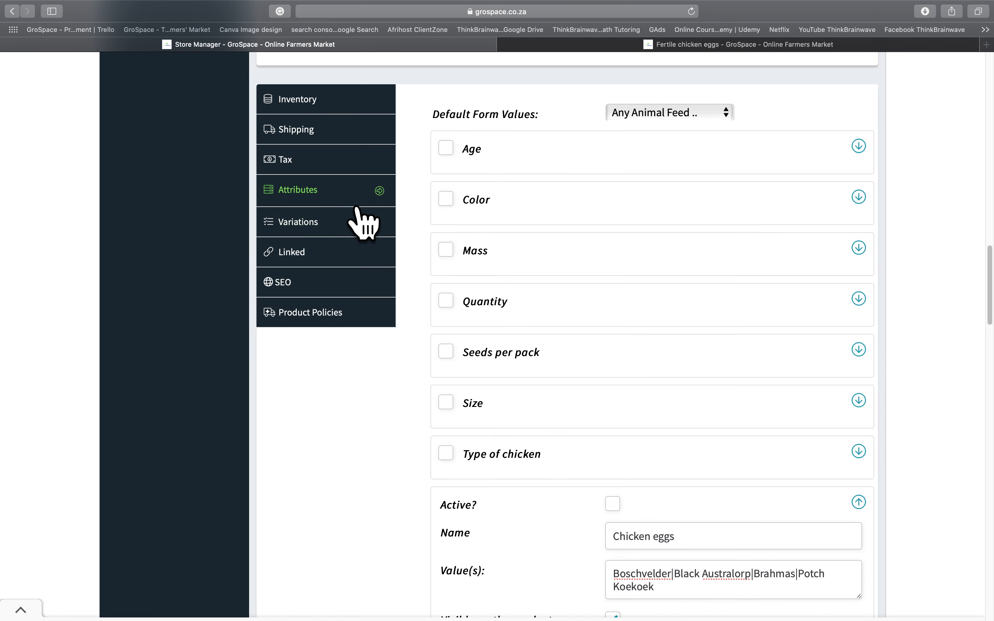
{"action": "scroll", "coordinate": [543, 466], "scroll_direction": "down", "scroll_amount": 5}
{"action": "scroll", "coordinate": [541, 466], "scroll_direction": "down", "scroll_amount": 3}
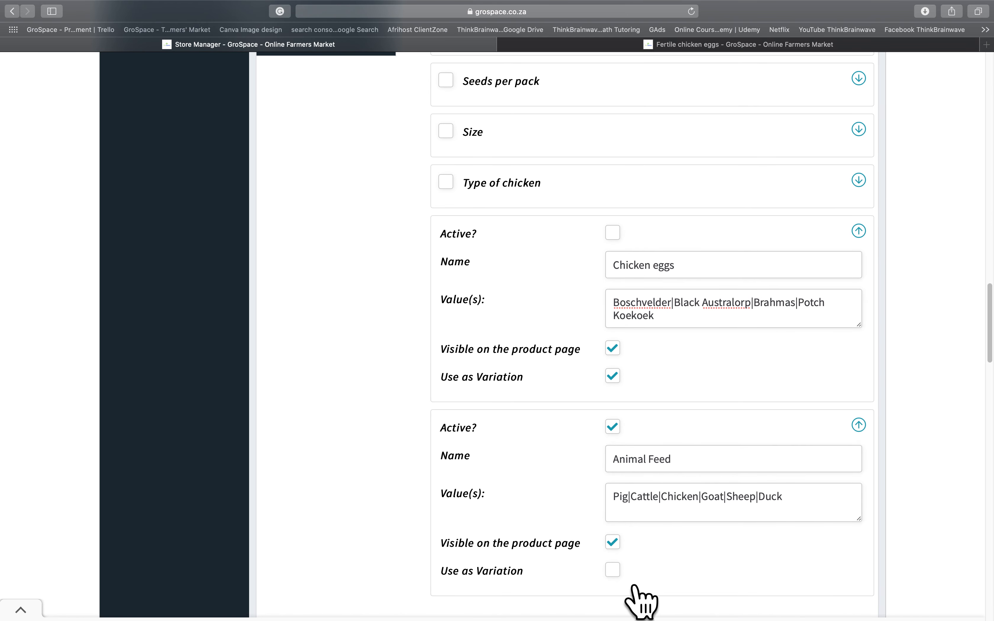
{"action": "scroll", "coordinate": [488, 423], "scroll_direction": "up", "scroll_amount": 6}
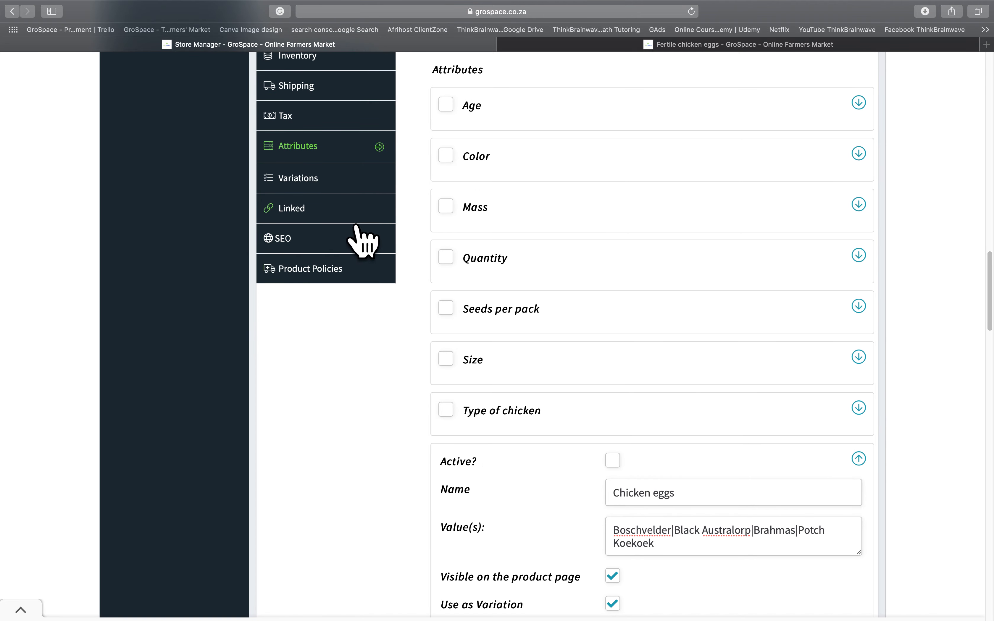
{"action": "left_click", "coordinate": [340, 190]}
{"action": "scroll", "coordinate": [514, 230], "scroll_direction": "up", "scroll_amount": 2}
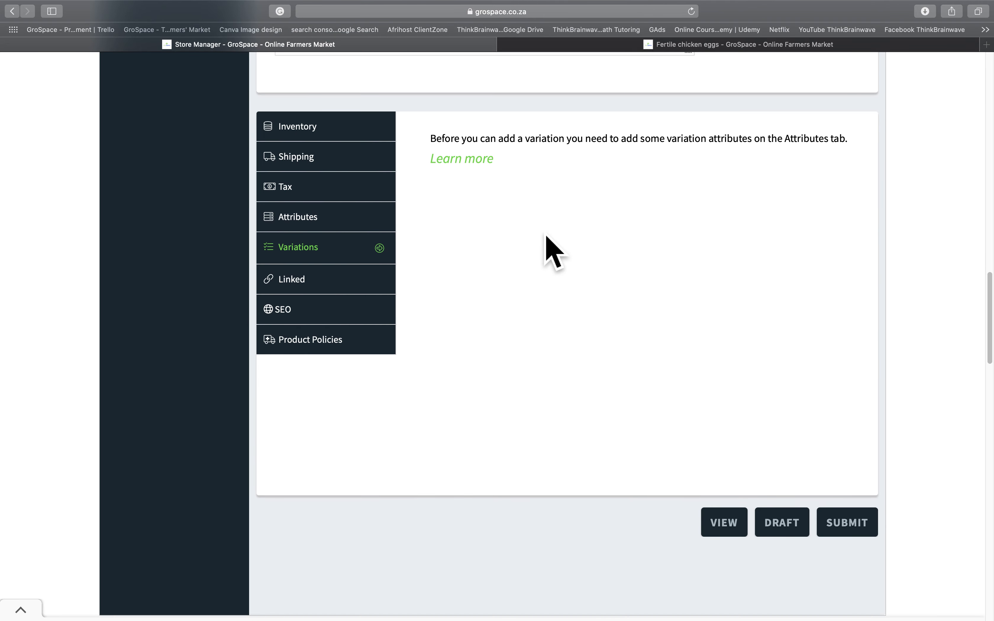
{"action": "scroll", "coordinate": [545, 236], "scroll_direction": "up", "scroll_amount": 1}
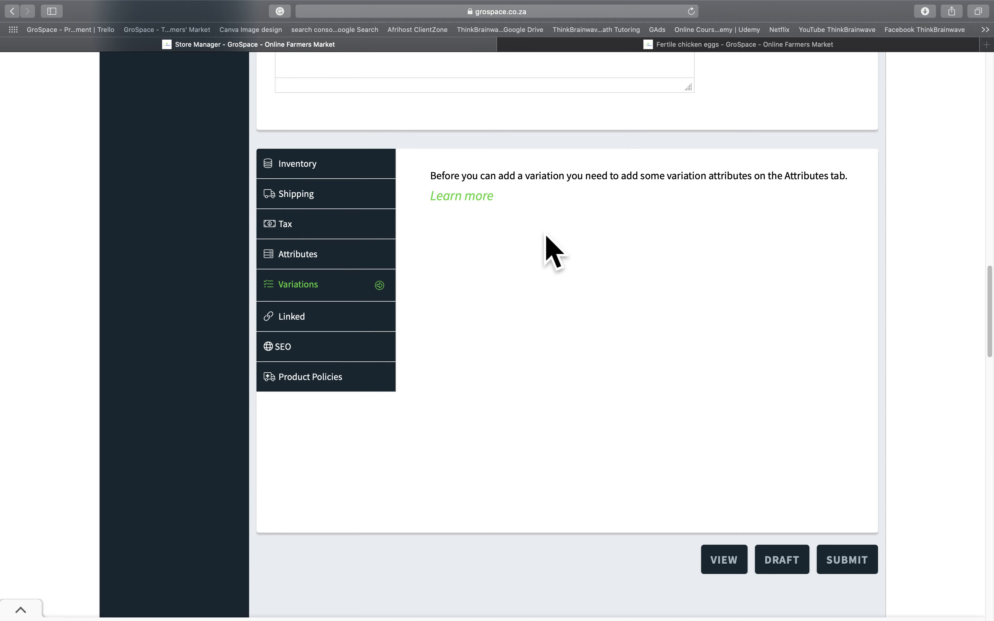
Step: Try turning off Use as Variation for the Chicken eggs attribute and recheck the product's variations
{"action": "left_click", "coordinate": [347, 260]}
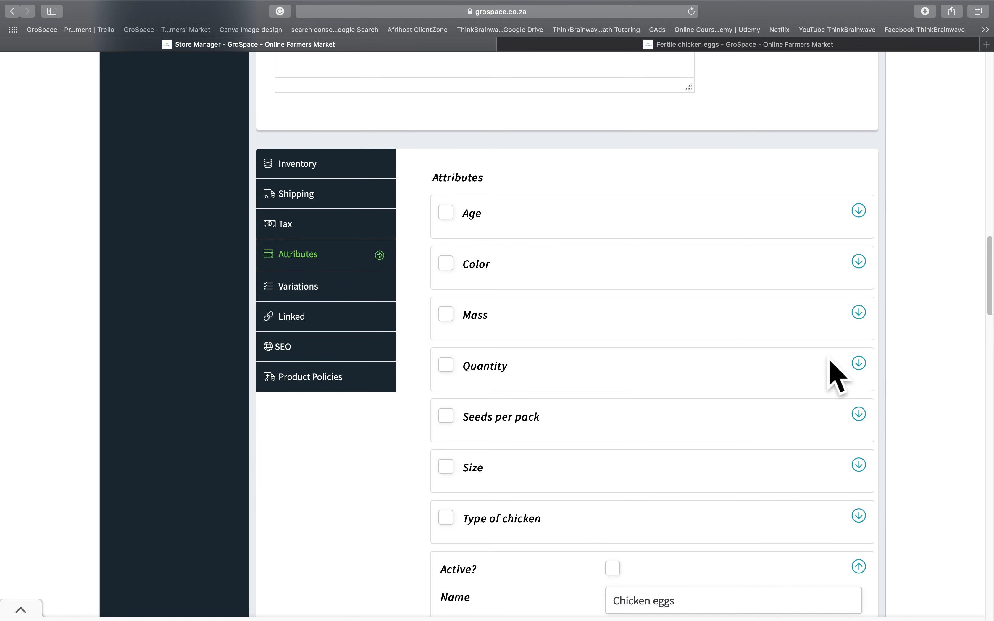
{"action": "scroll", "coordinate": [698, 411], "scroll_direction": "down", "scroll_amount": 3}
{"action": "scroll", "coordinate": [680, 429], "scroll_direction": "down", "scroll_amount": 5}
{"action": "left_click", "coordinate": [628, 395]}
{"action": "scroll", "coordinate": [629, 396], "scroll_direction": "up", "scroll_amount": 1}
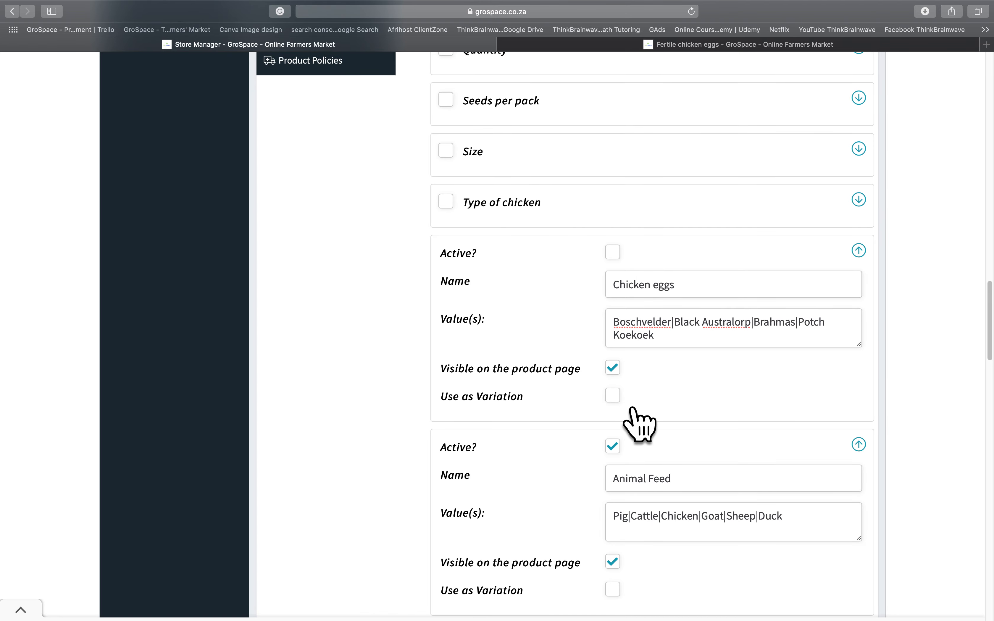
{"action": "scroll", "coordinate": [638, 423], "scroll_direction": "up", "scroll_amount": 7}
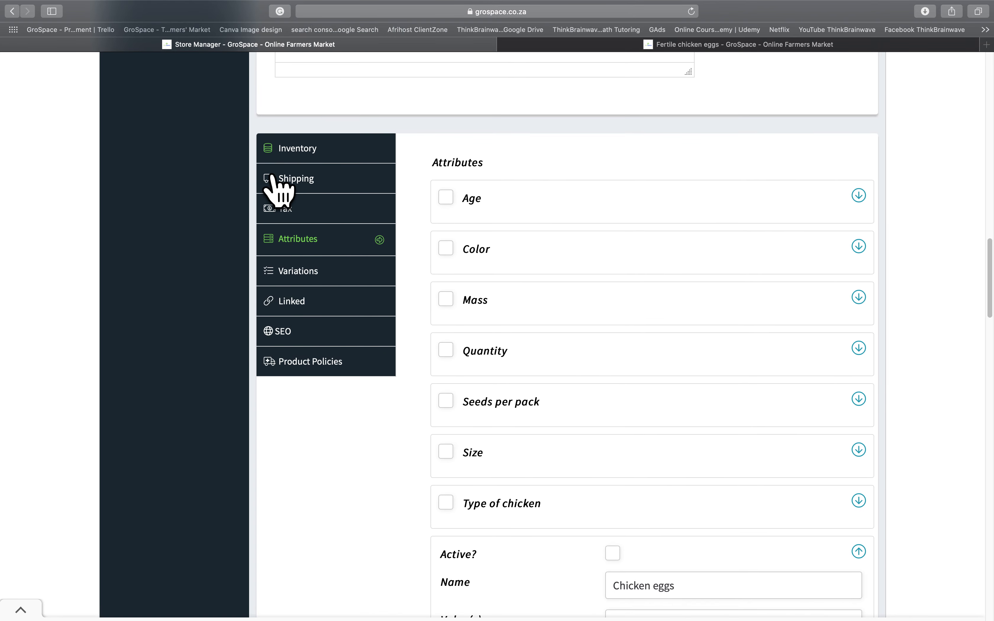
{"action": "left_click", "coordinate": [339, 293]}
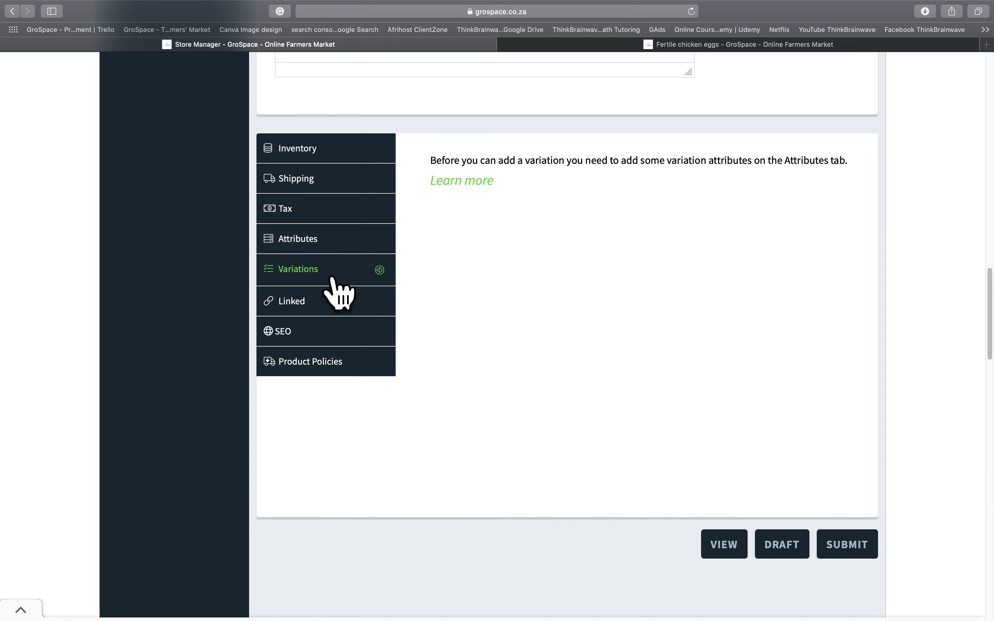
Step: Activate the Chicken eggs attribute with Use as Variation enabled, and return to the product's variations
{"action": "left_click", "coordinate": [326, 248]}
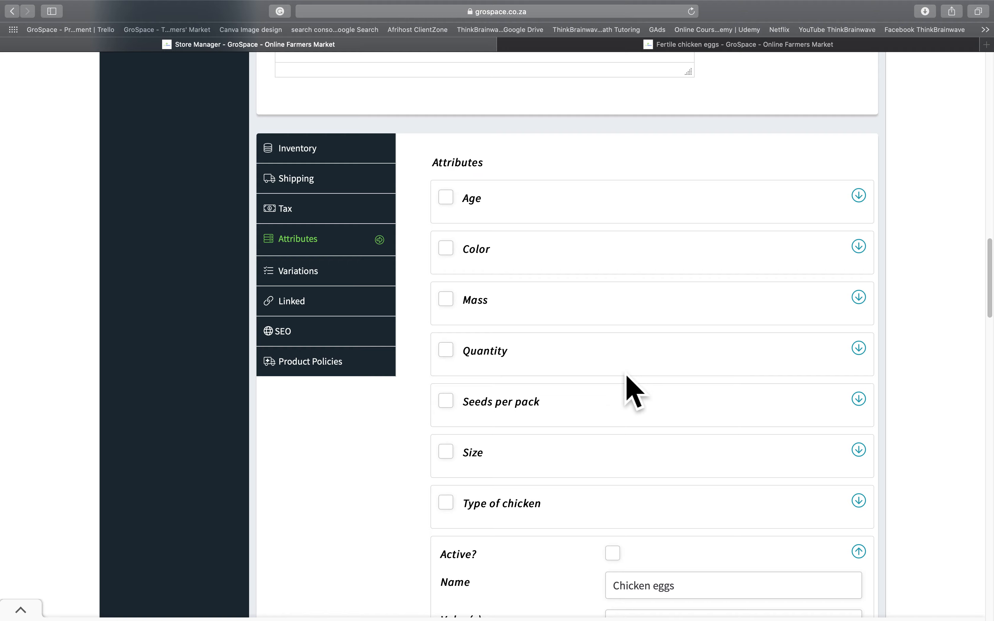
{"action": "scroll", "coordinate": [628, 388], "scroll_direction": "down", "scroll_amount": 7}
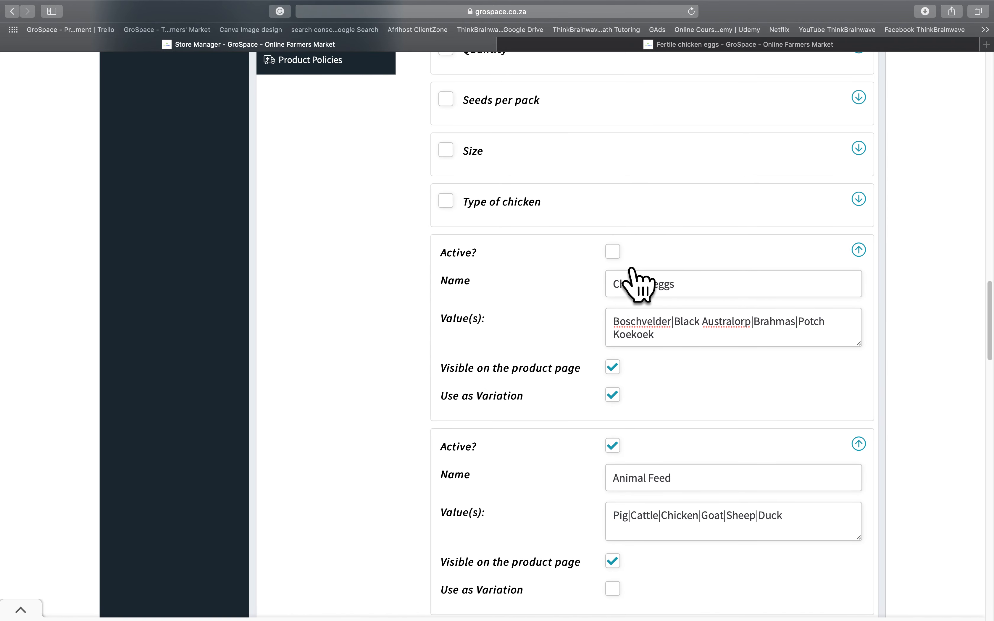
{"action": "scroll", "coordinate": [540, 329], "scroll_direction": "down", "scroll_amount": 3}
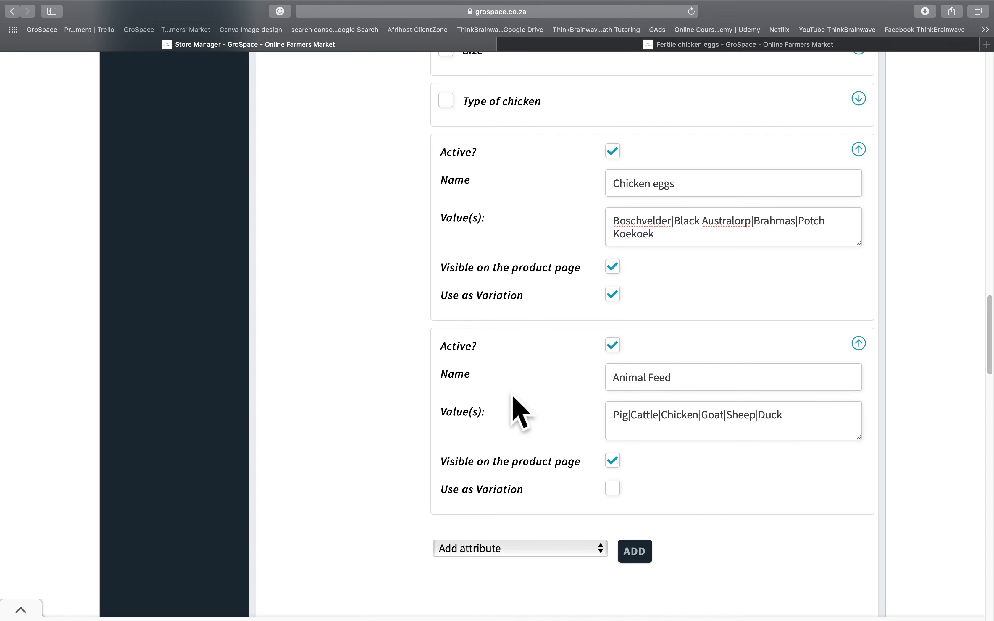
{"action": "scroll", "coordinate": [515, 406], "scroll_direction": "up", "scroll_amount": 4}
{"action": "scroll", "coordinate": [523, 333], "scroll_direction": "up", "scroll_amount": 5}
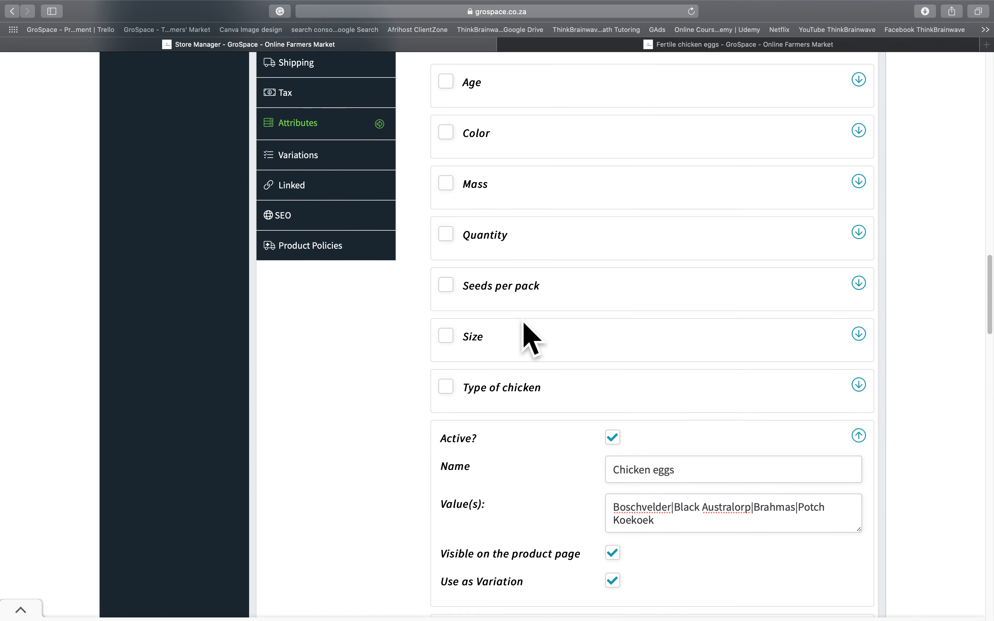
{"action": "left_click", "coordinate": [333, 214]}
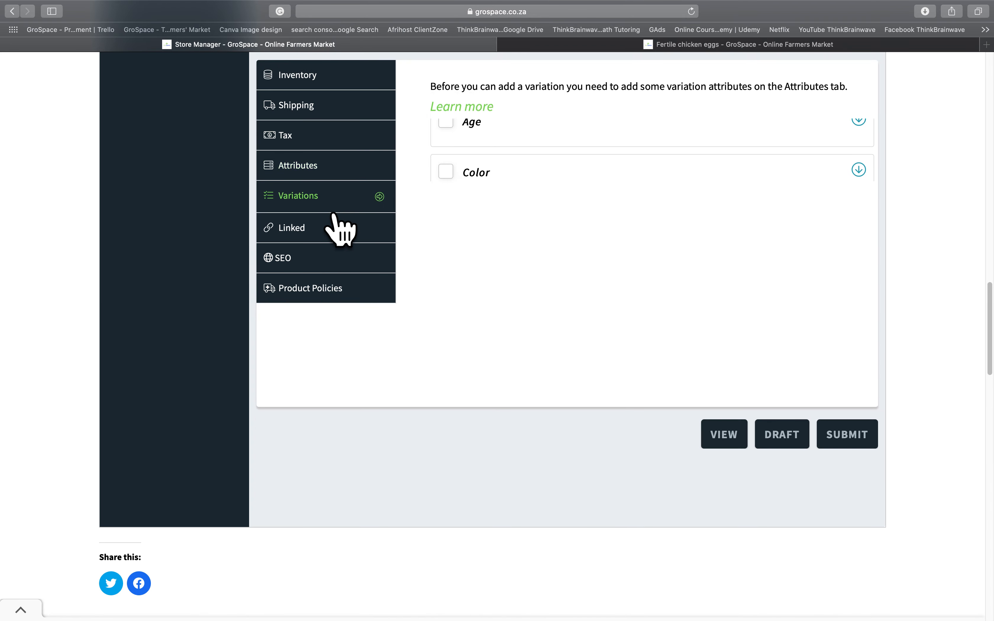
{"action": "scroll", "coordinate": [546, 246], "scroll_direction": "up", "scroll_amount": 2}
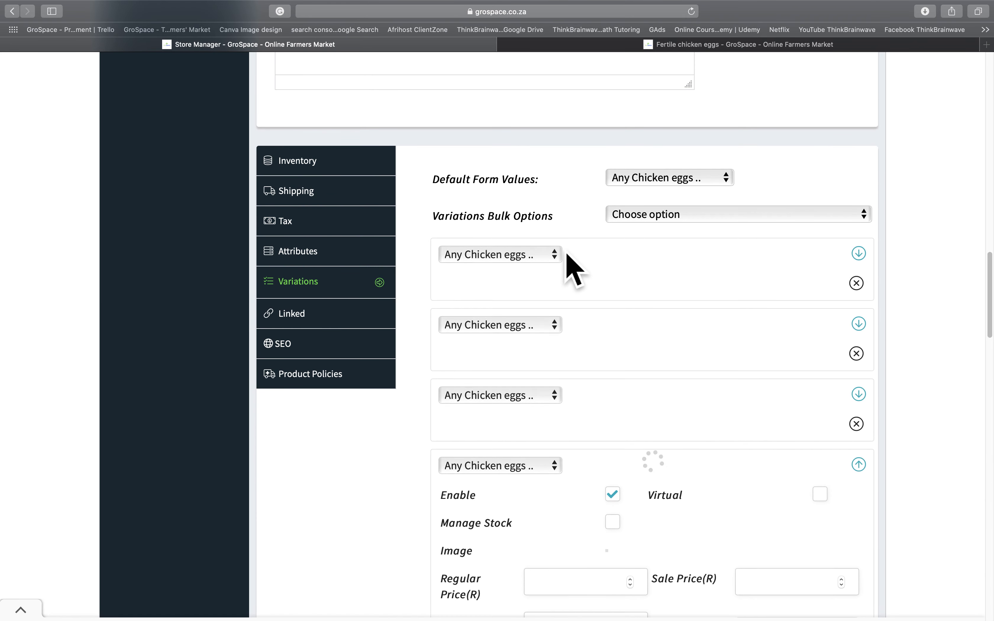
Step: Assign Boschvelder, Black Australorp, Brahmas and Potch Koekoek to the four chicken egg variations, in that order
{"action": "left_click", "coordinate": [547, 260]}
{"action": "left_click", "coordinate": [524, 266]}
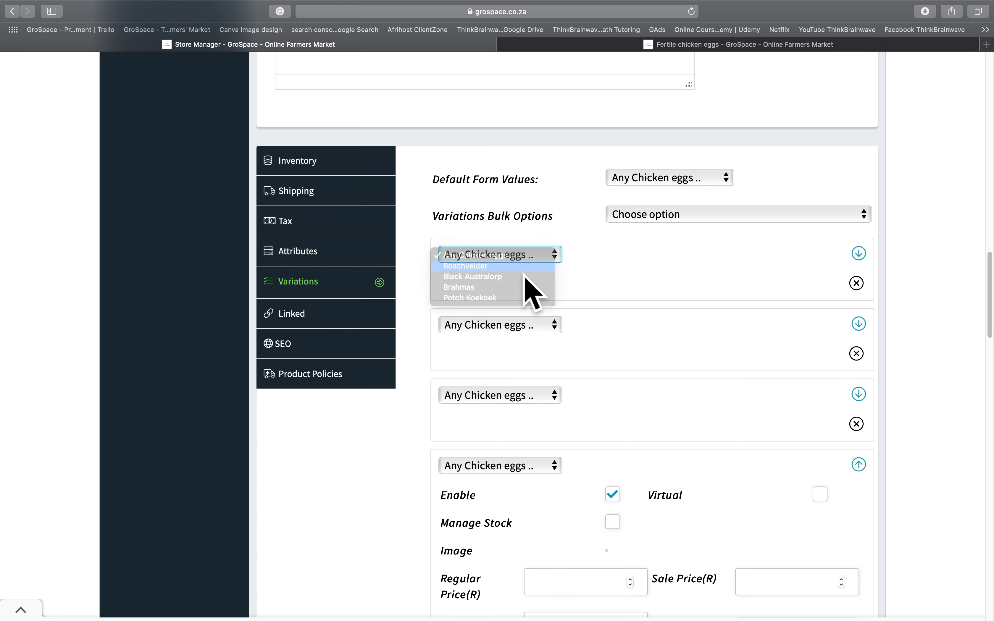
{"action": "left_click", "coordinate": [540, 331]}
{"action": "left_click", "coordinate": [531, 352]}
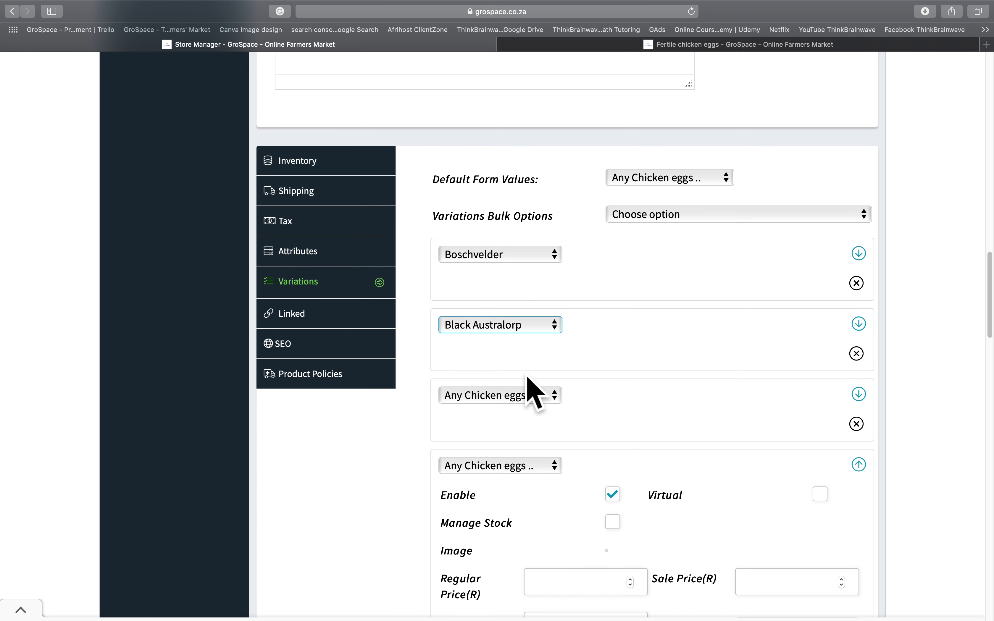
{"action": "left_click", "coordinate": [530, 398]}
{"action": "left_click", "coordinate": [523, 429]}
{"action": "left_click", "coordinate": [520, 464]}
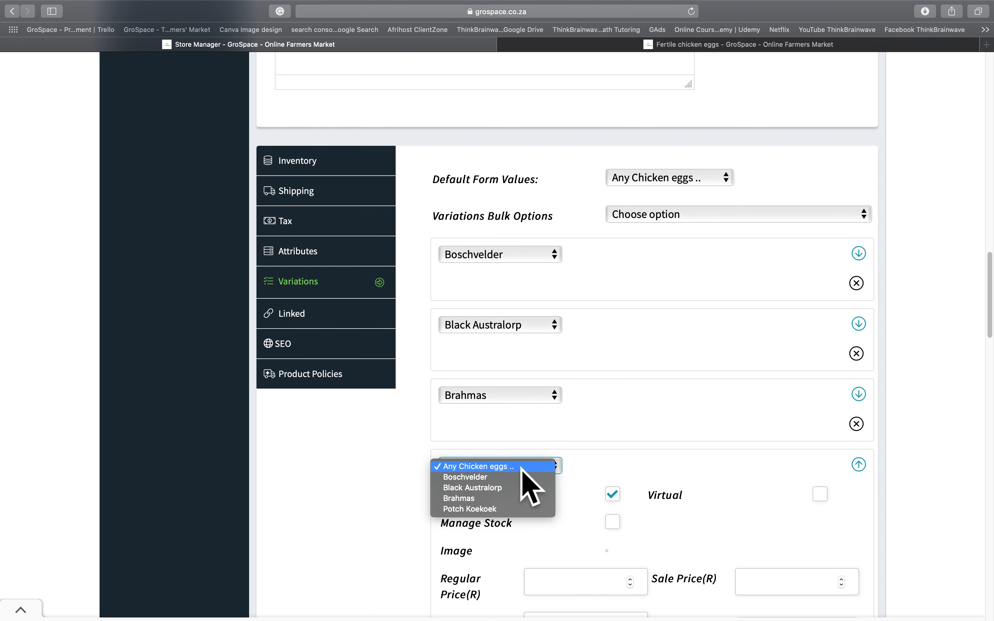
{"action": "left_click", "coordinate": [516, 510]}
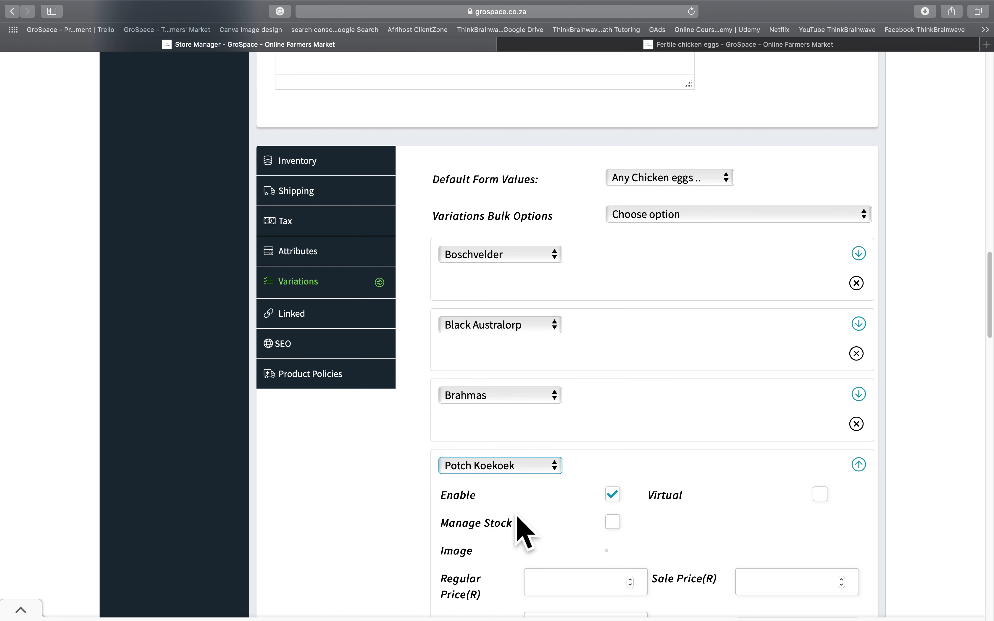
Step: Expand the Boschvelder variation and try its stock management and backorder options, leaving stock management off
{"action": "left_click", "coordinate": [883, 272]}
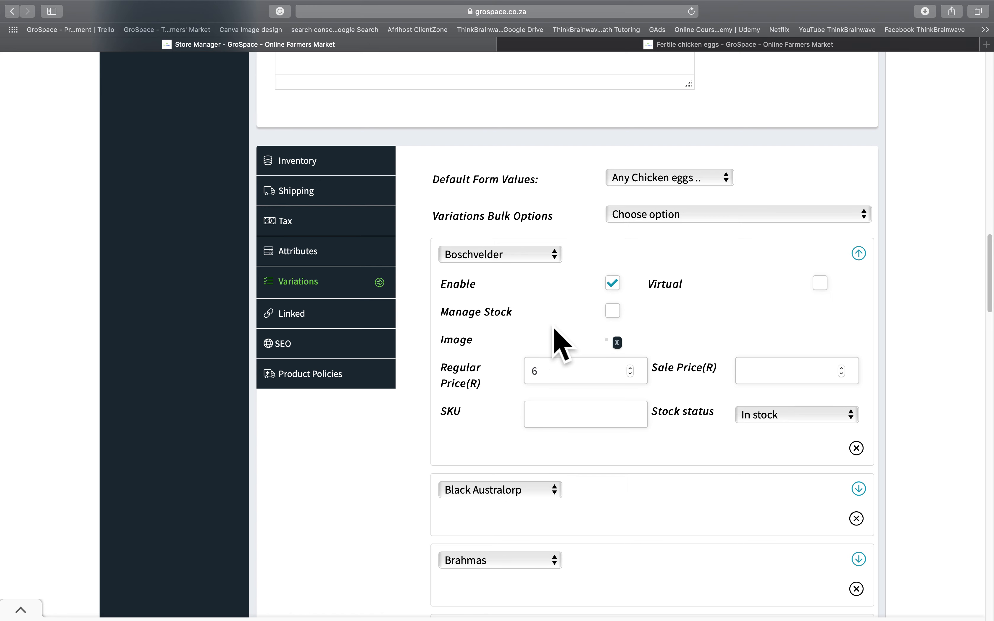
{"action": "left_click", "coordinate": [636, 325]}
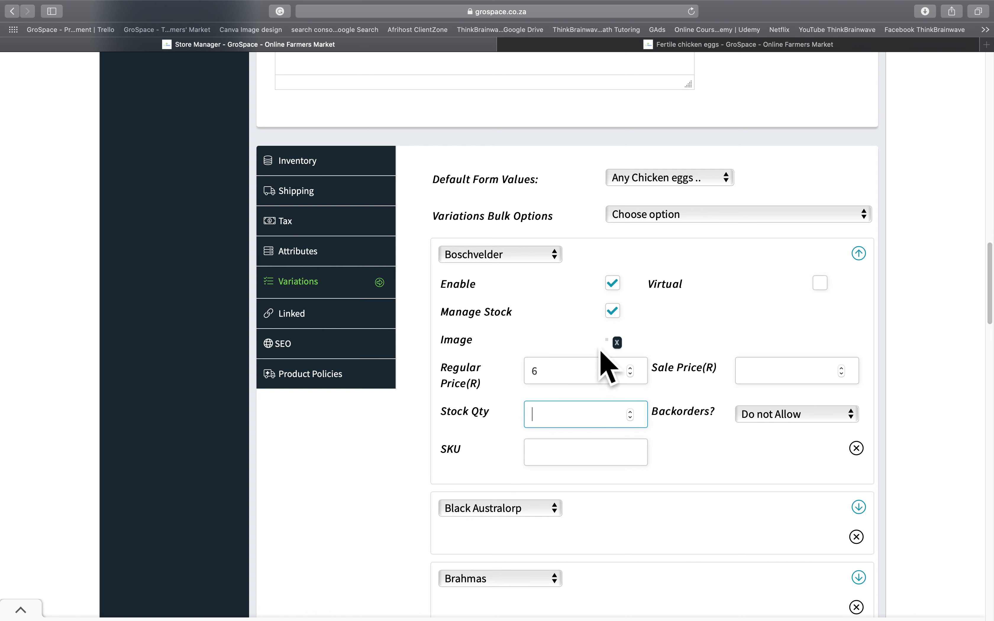
{"action": "left_click", "coordinate": [764, 422]}
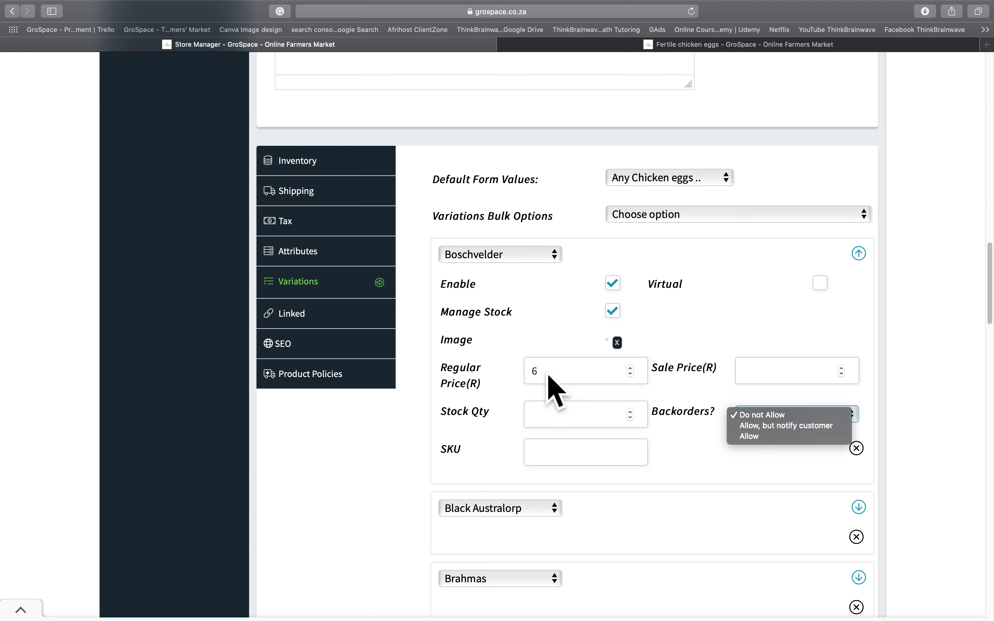
{"action": "key", "text": "ctrl+Left"}
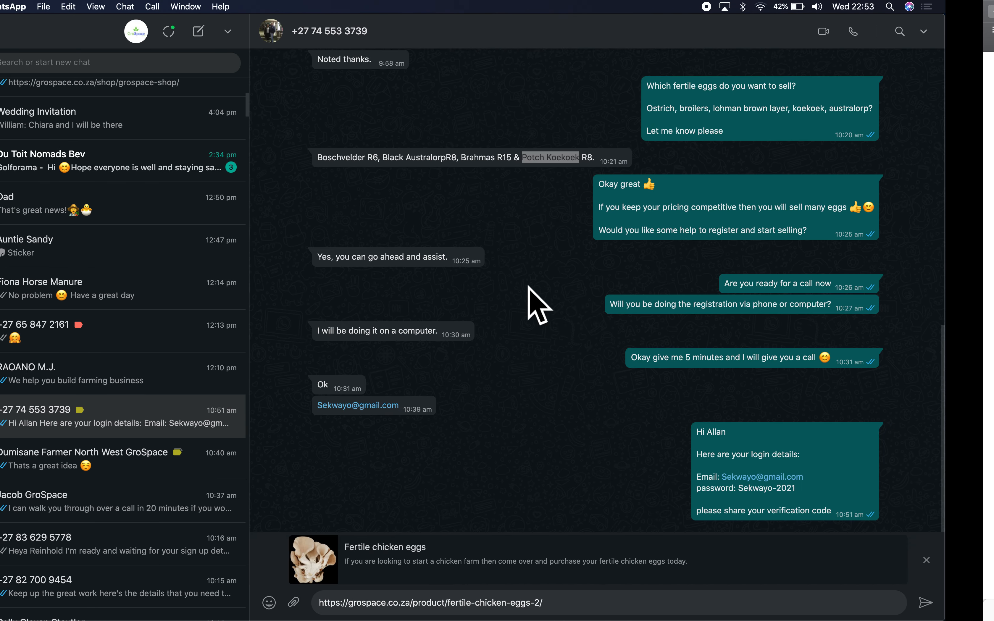
{"action": "key", "text": "ctrl+Right"}
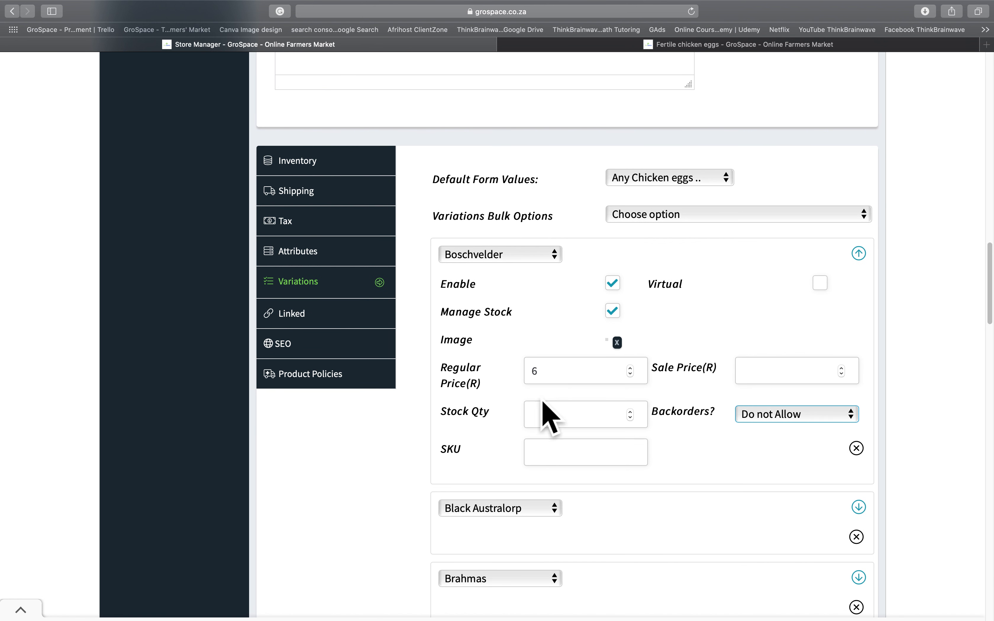
{"action": "left_click", "coordinate": [616, 314]}
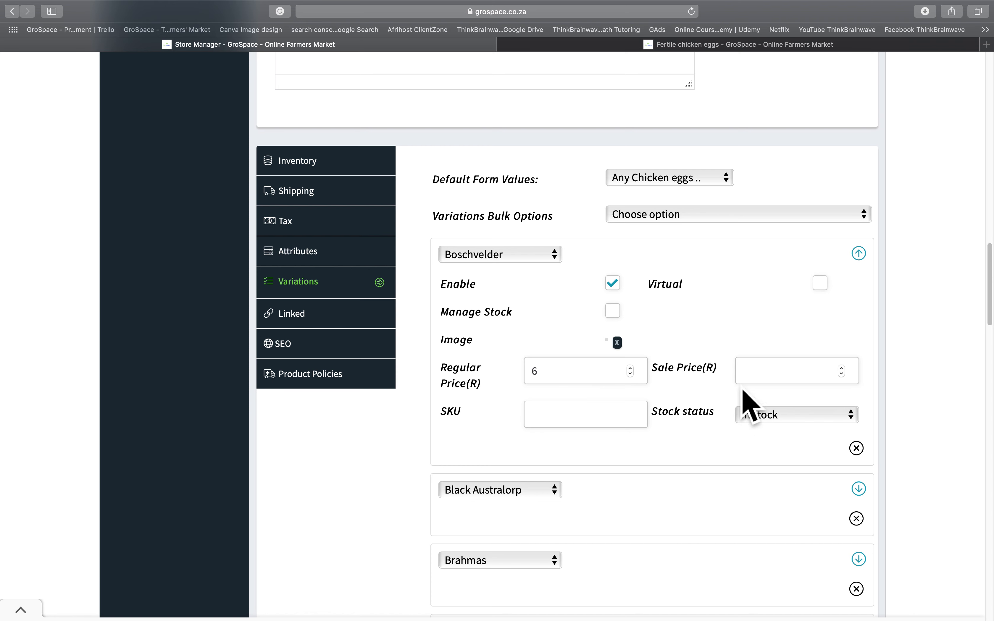
Step: Set the Boschvelder variation's stock status to On backorder and collapse its details
{"action": "left_click", "coordinate": [763, 422]}
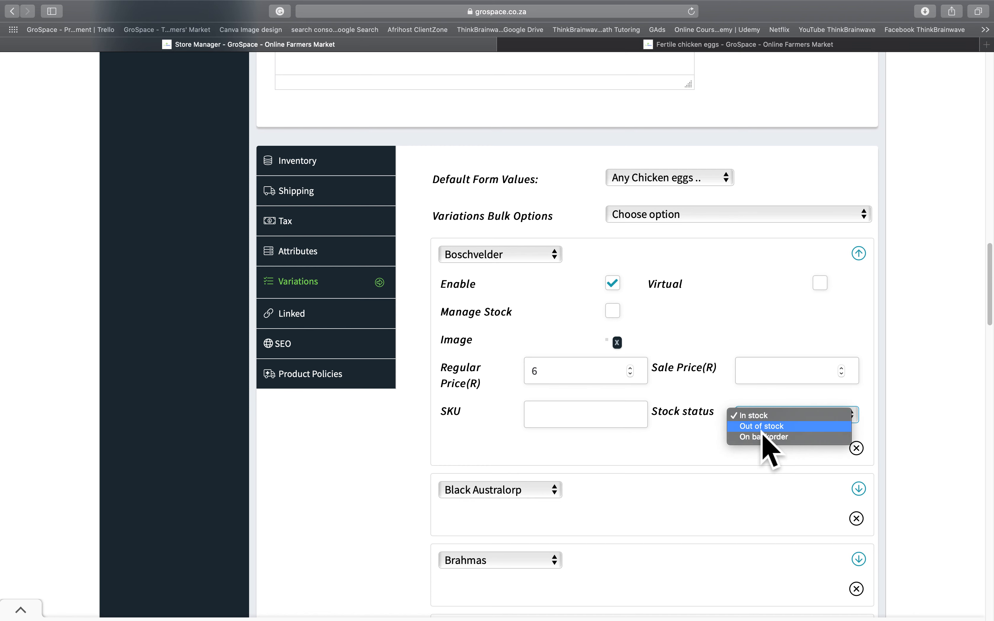
{"action": "left_click", "coordinate": [763, 437]}
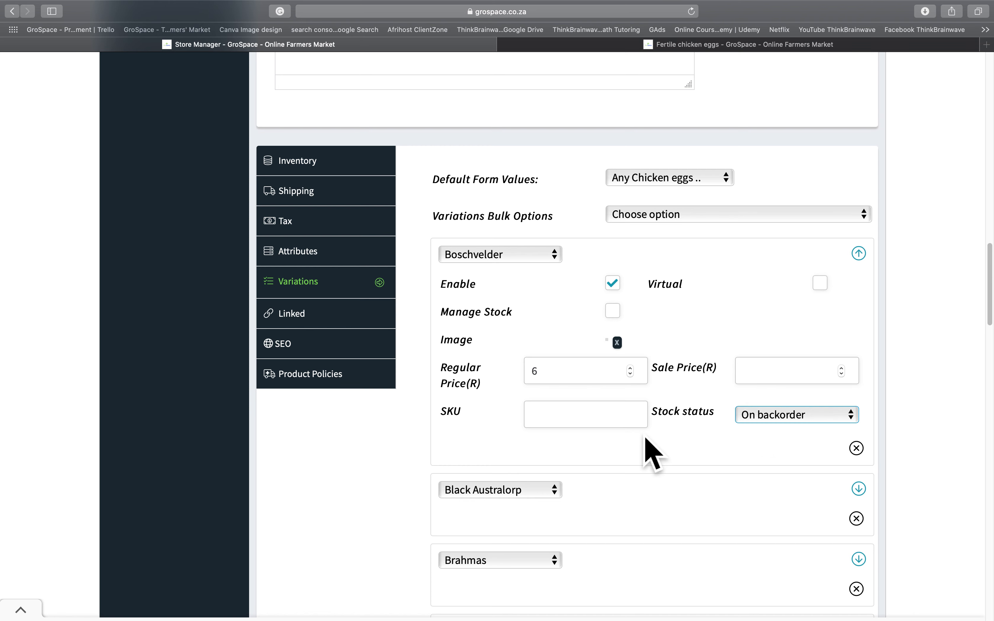
{"action": "scroll", "coordinate": [604, 439], "scroll_direction": "down", "scroll_amount": 3}
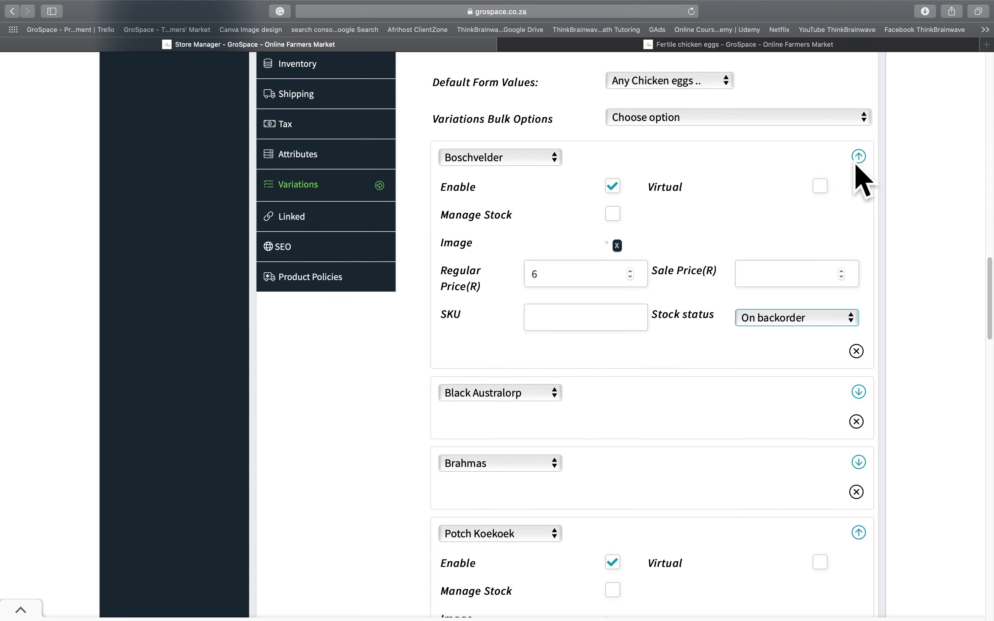
{"action": "left_click", "coordinate": [876, 166]}
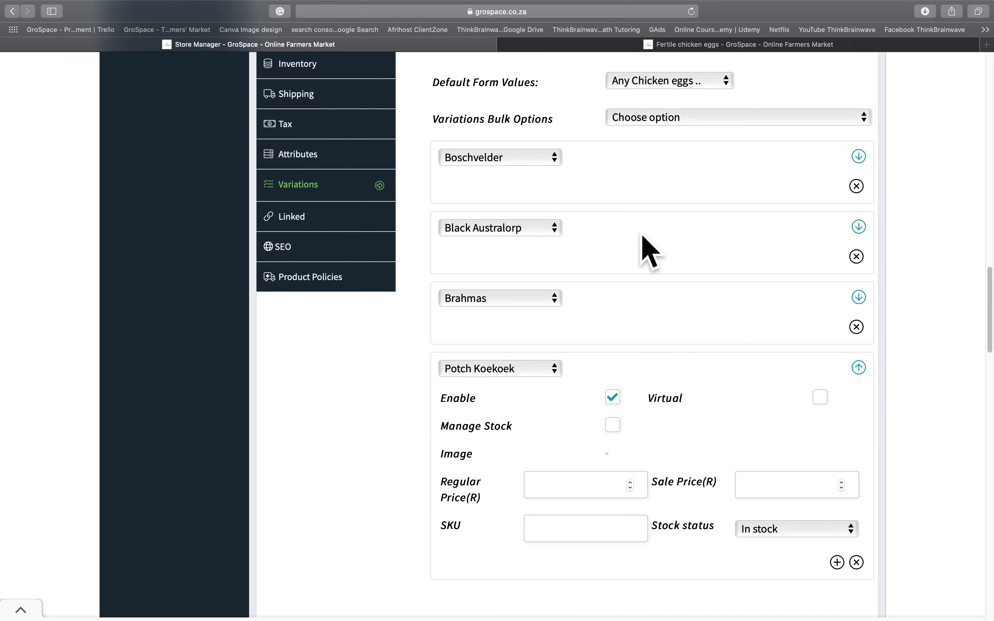
Step: Set the Black Australorp variation's regular price to 8, checking it against the WhatsApp chat, and its stock status to On backorder
{"action": "left_click", "coordinate": [877, 247]}
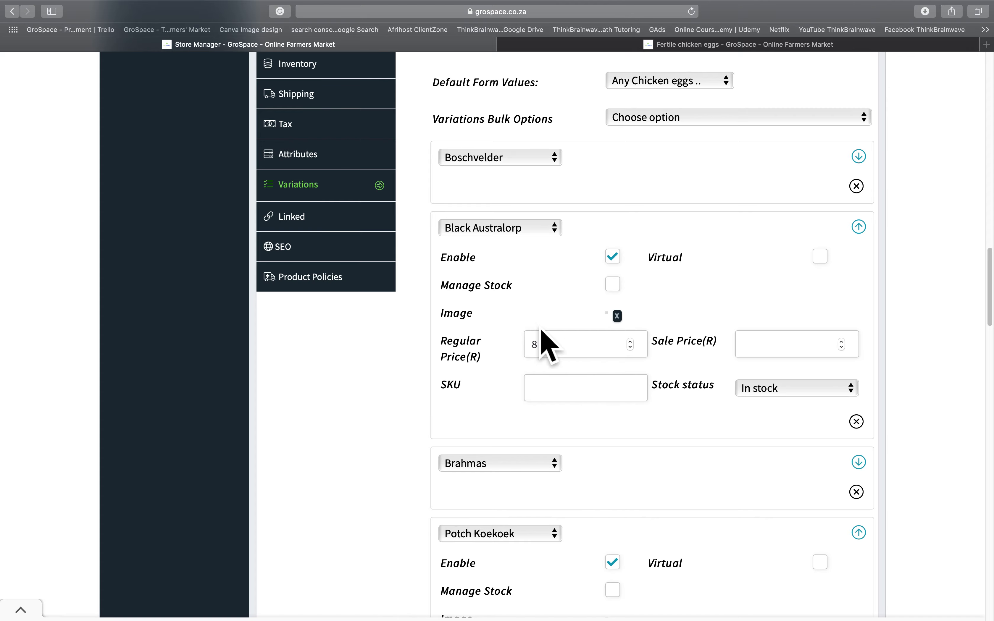
{"action": "key", "text": "super+Tab"}
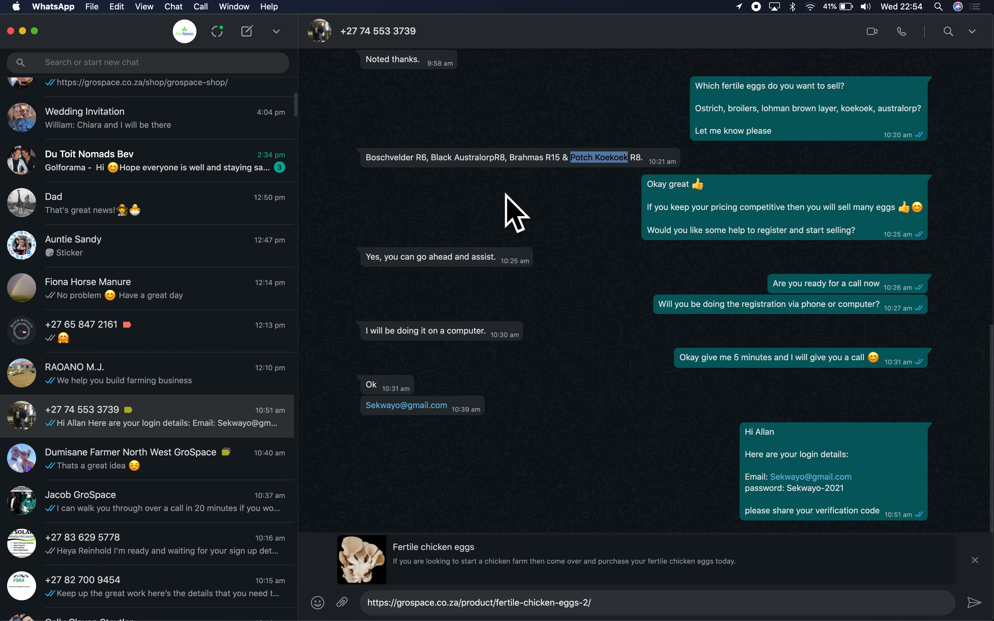
{"action": "key", "text": "super+Tab"}
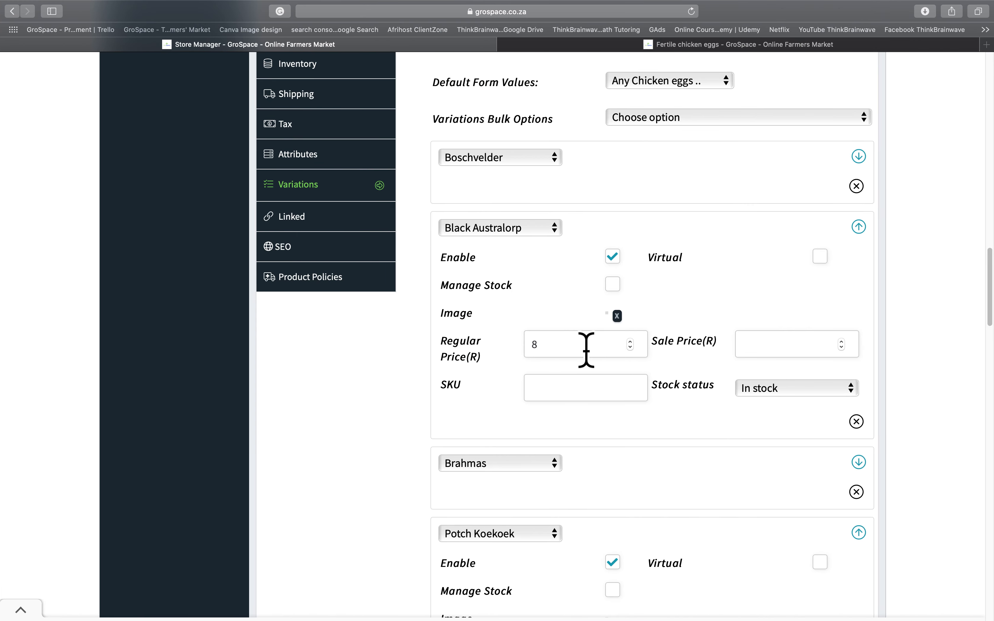
{"action": "left_click", "coordinate": [791, 395]}
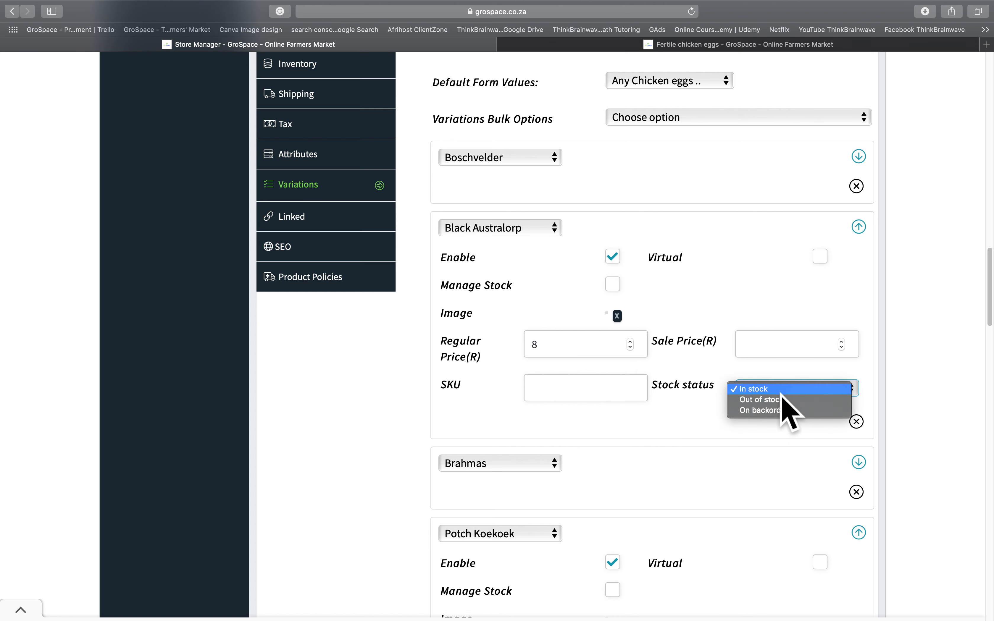
{"action": "left_click", "coordinate": [781, 411]}
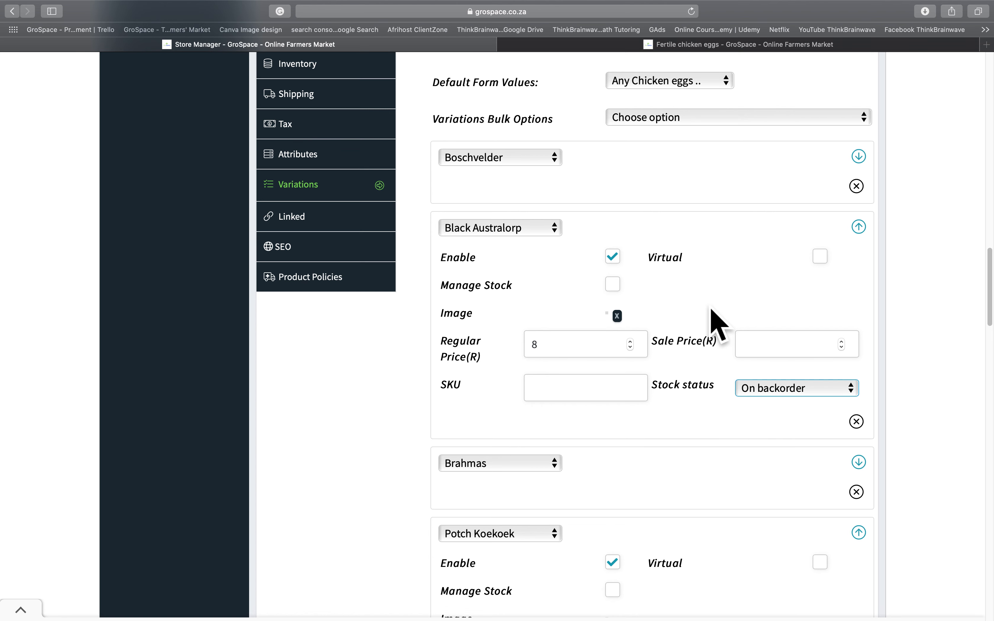
Step: Open the Black Australorp variation's image chooser, view its file upload option, and close it without choosing an image
{"action": "left_click", "coordinate": [617, 317]}
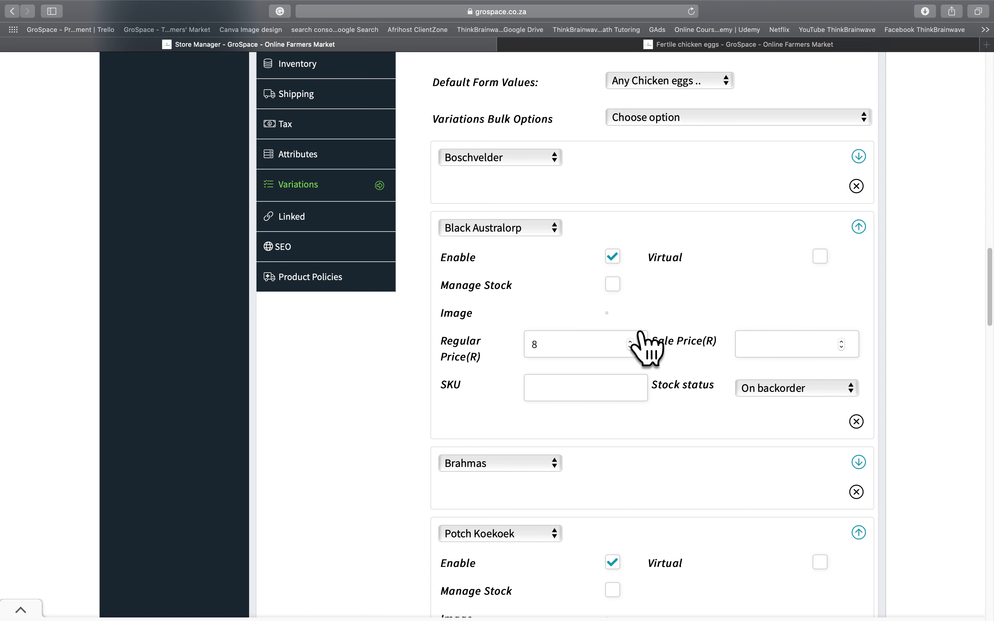
{"action": "left_click", "coordinate": [615, 322]}
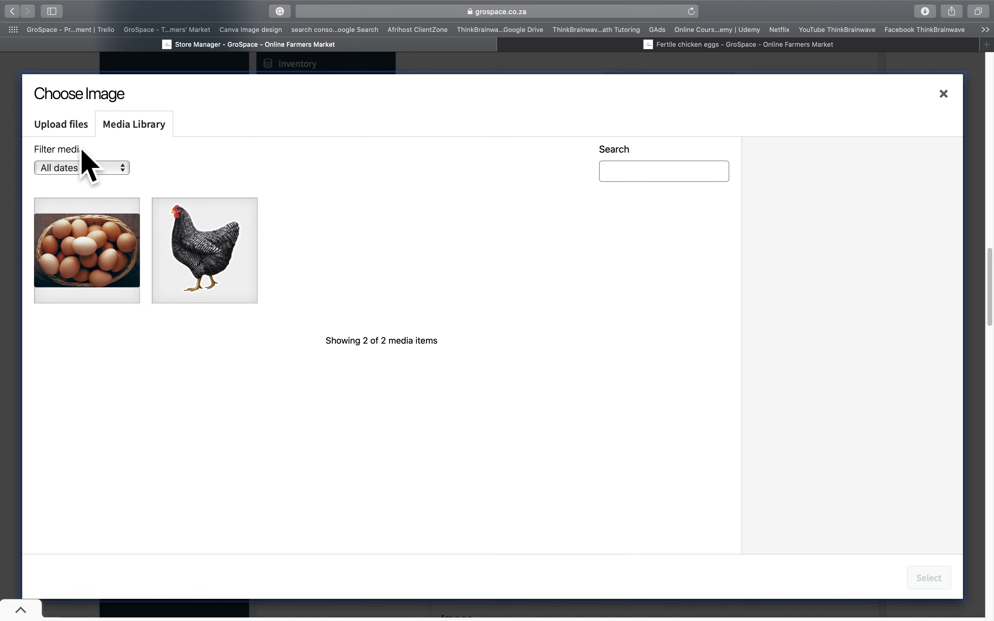
{"action": "left_click", "coordinate": [91, 137]}
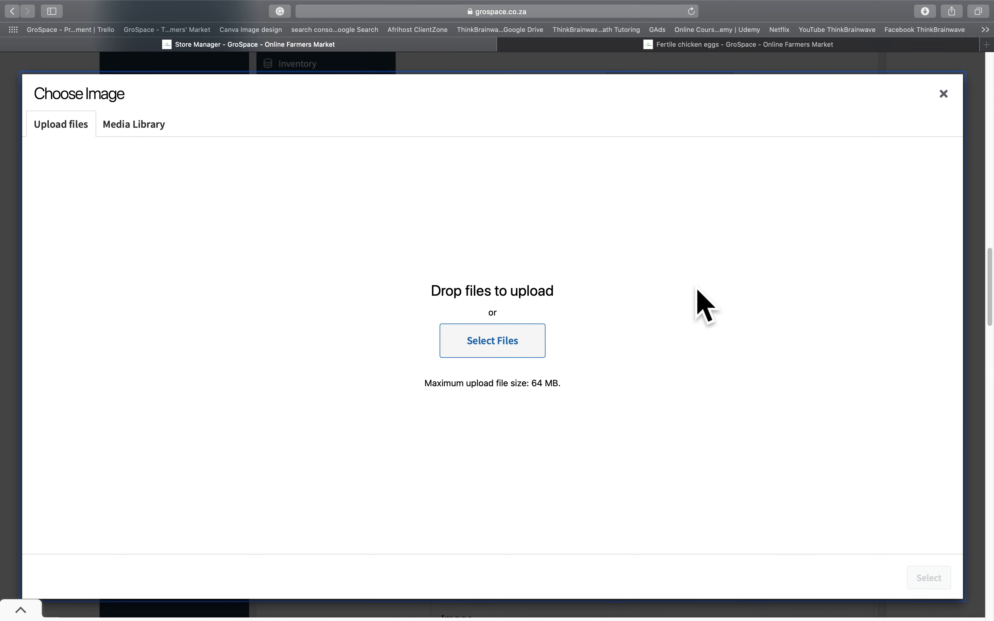
{"action": "left_click", "coordinate": [959, 108]}
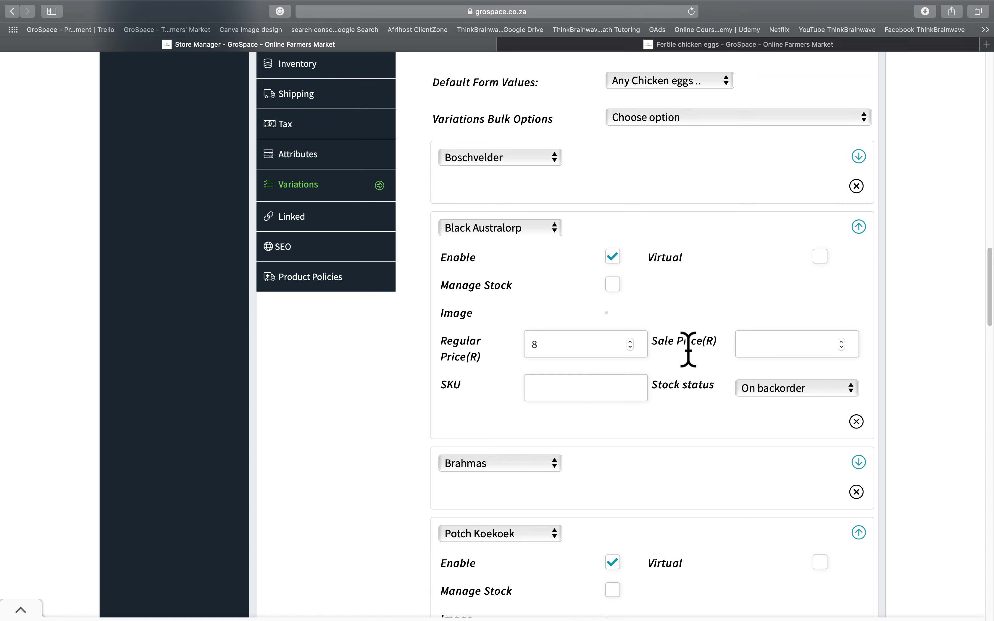
Step: Collapse Black Australorp, then give the Brahmas variation a regular price of 15 and On backorder status, collapsing its details
{"action": "scroll", "coordinate": [688, 350], "scroll_direction": "down", "scroll_amount": 3}
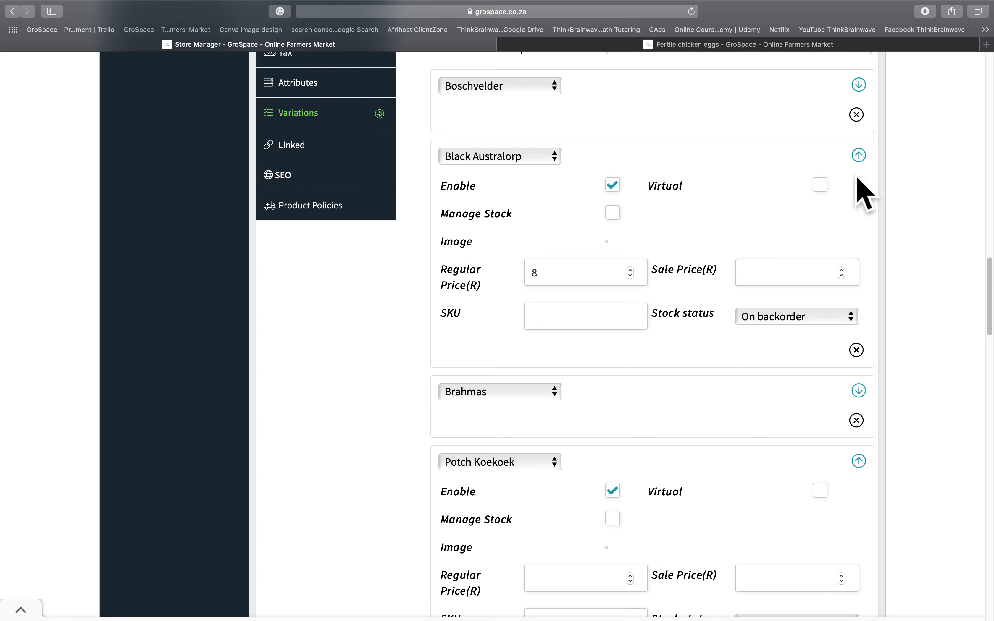
{"action": "left_click", "coordinate": [879, 172]}
{"action": "left_click", "coordinate": [877, 243]}
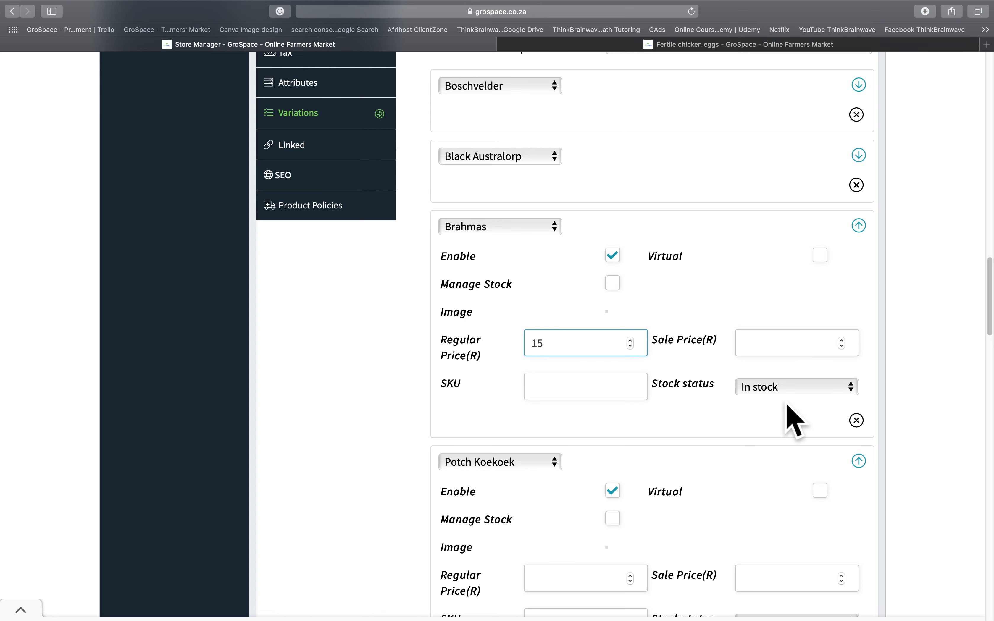
{"action": "left_click", "coordinate": [785, 393]}
{"action": "left_click", "coordinate": [783, 410]}
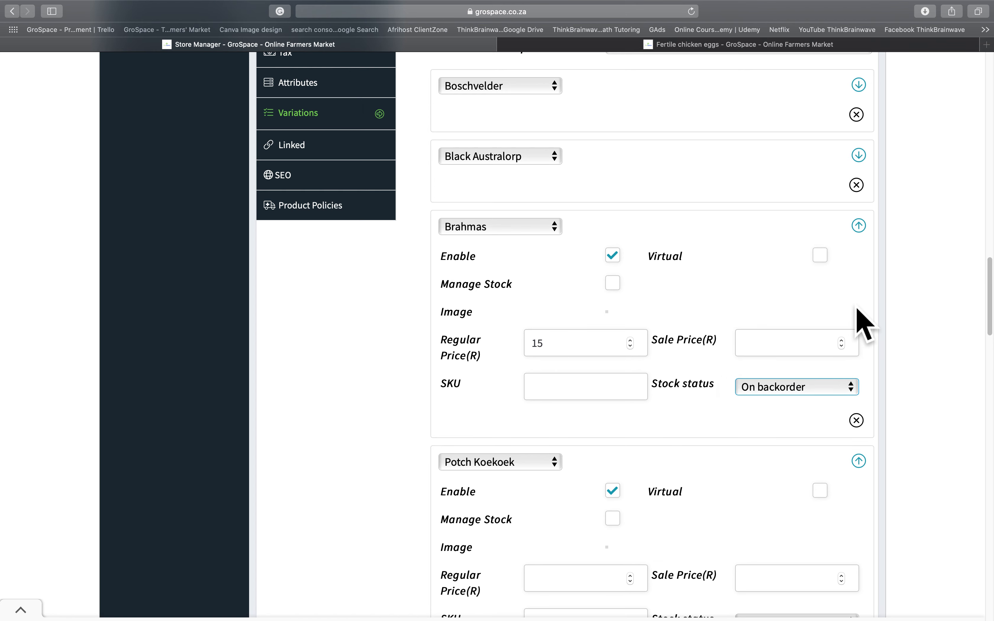
{"action": "left_click", "coordinate": [858, 226]}
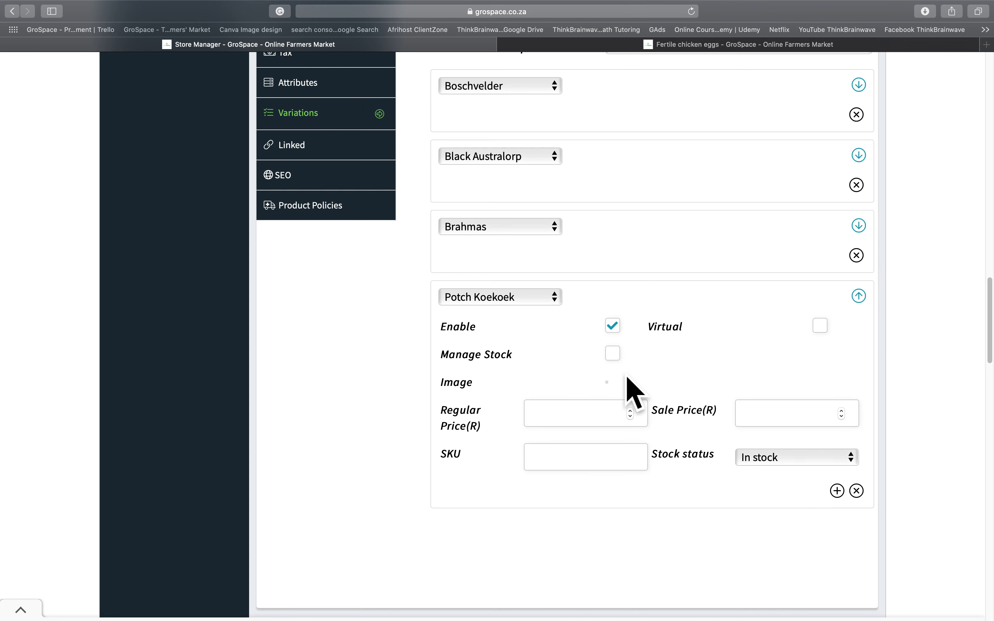
Step: Set the Potch Koekoek variation to On backorder with a regular price of 8, checking the WhatsApp chat, and collapse its details
{"action": "left_click", "coordinate": [767, 460]}
{"action": "left_click", "coordinate": [776, 489]}
{"action": "left_click", "coordinate": [590, 423]}
{"action": "key", "text": "ctrl+Left"}
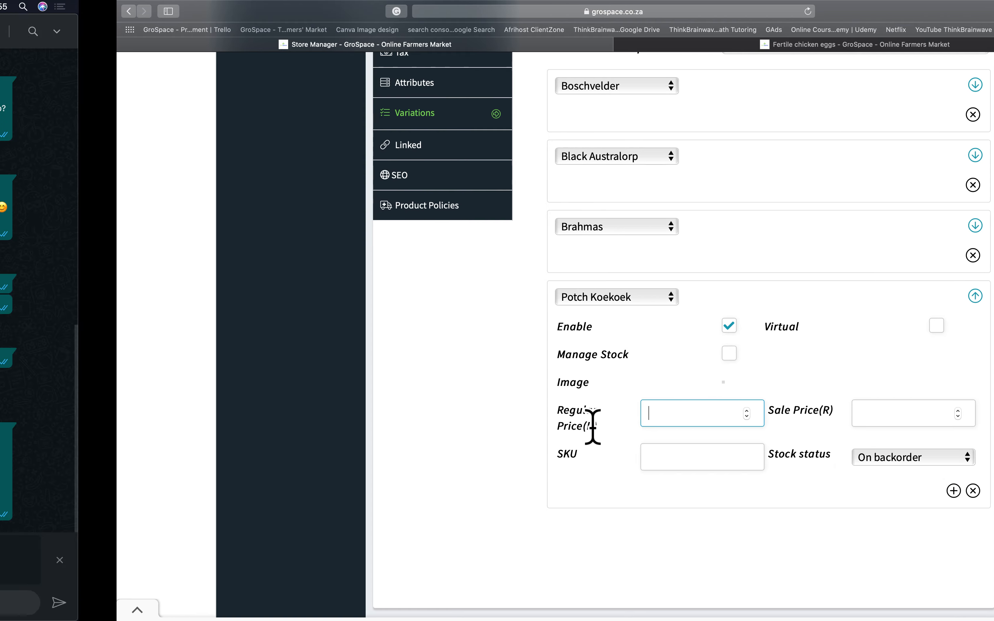
{"action": "key", "text": "ctrl+Right"}
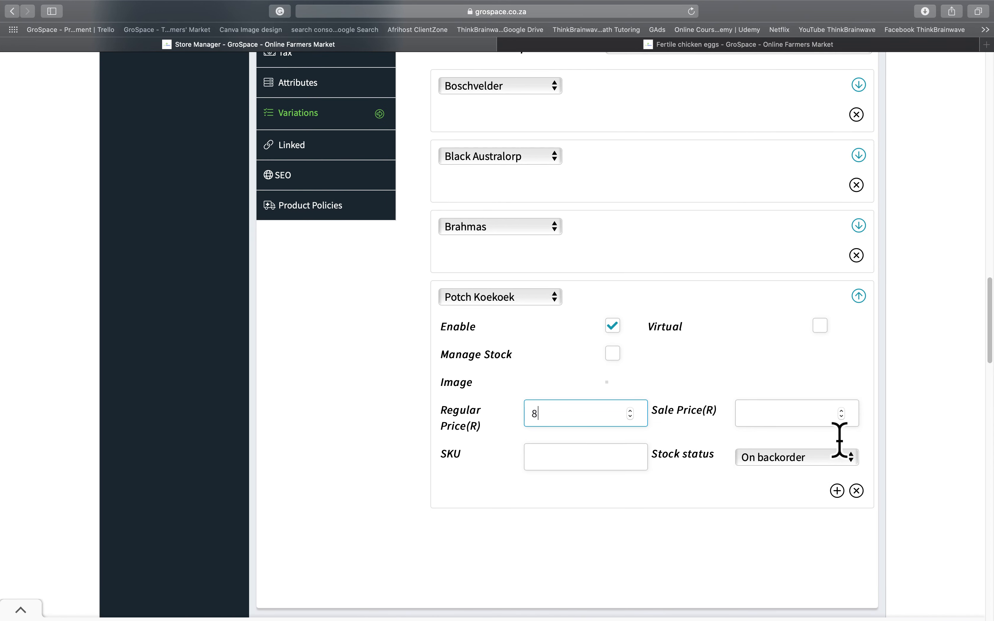
{"action": "left_click", "coordinate": [882, 312]}
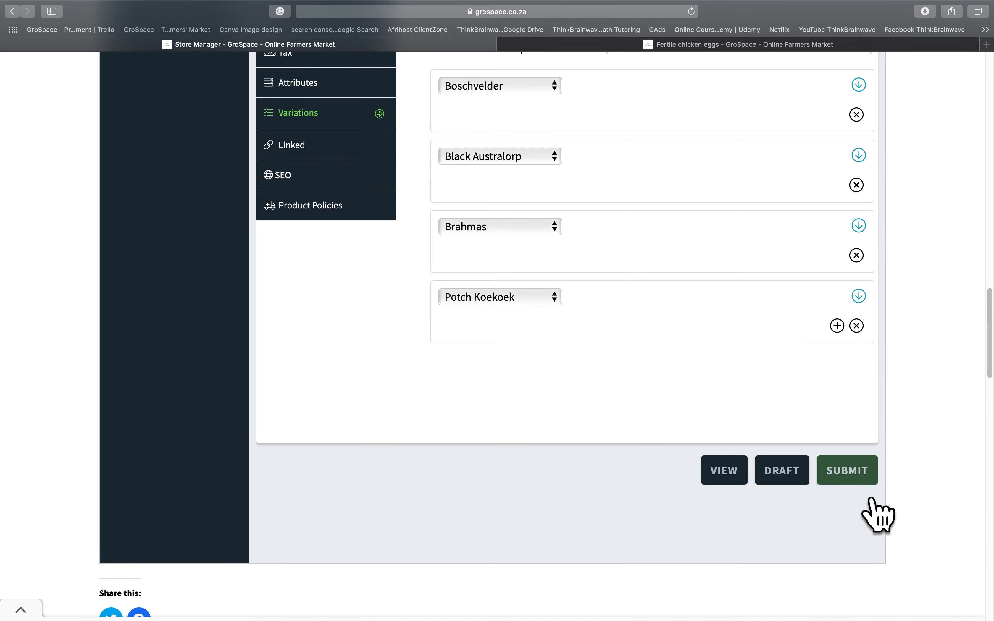
Step: Submit the product with its four variations and open its public product page
{"action": "left_click", "coordinate": [858, 471]}
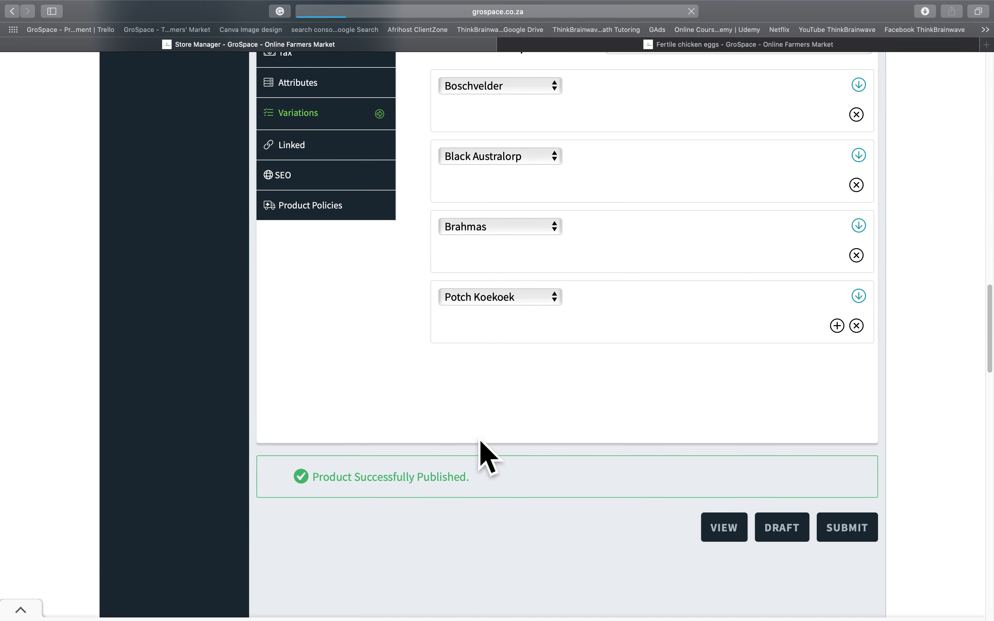
{"action": "left_click", "coordinate": [735, 536]}
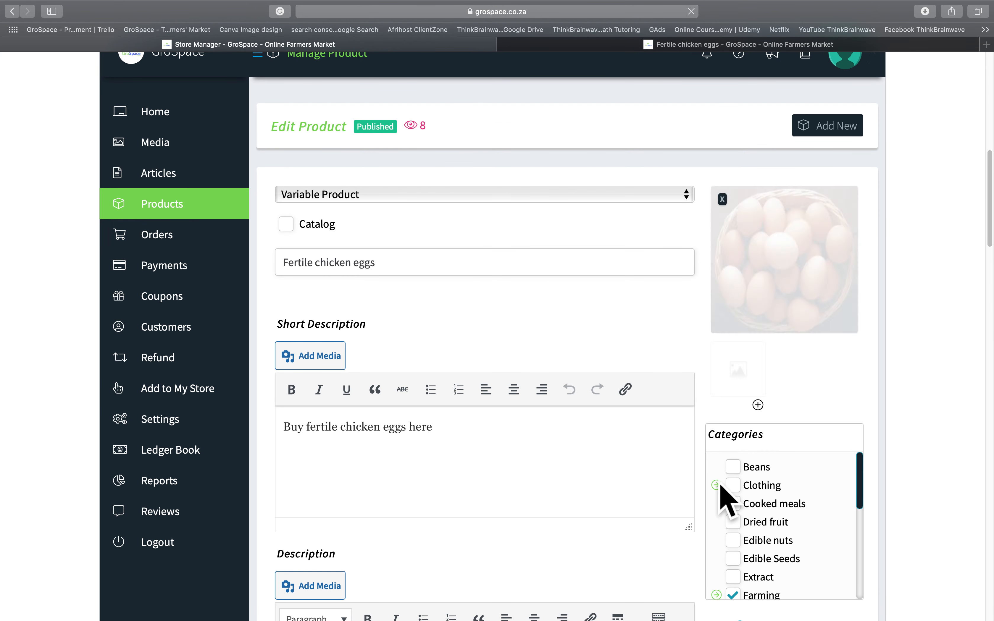
{"action": "scroll", "coordinate": [726, 492], "scroll_direction": "down", "scroll_amount": 10}
{"action": "scroll", "coordinate": [727, 498], "scroll_direction": "down", "scroll_amount": 20}
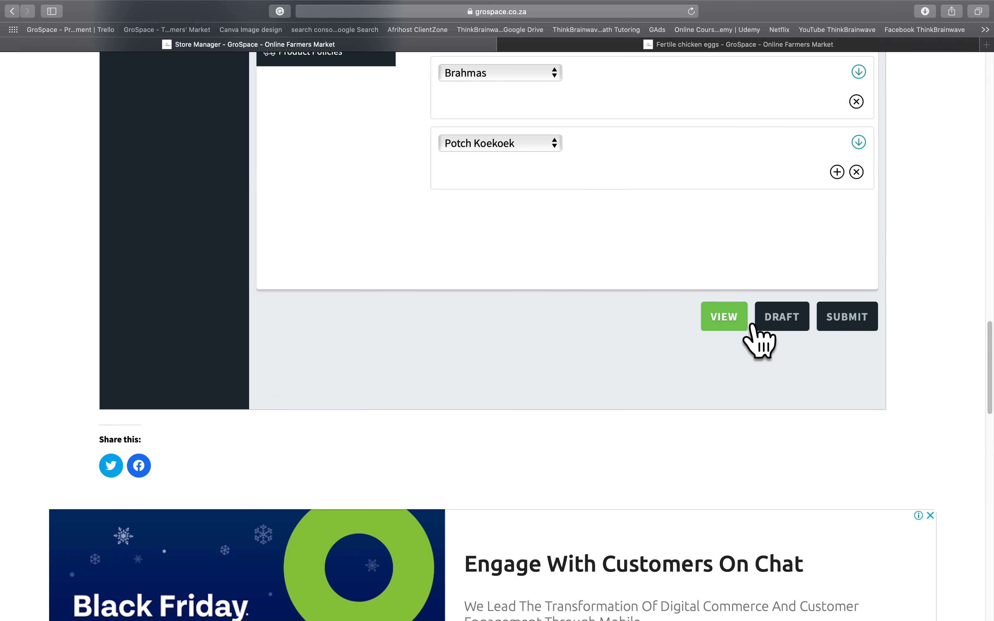
{"action": "left_click", "coordinate": [737, 315]}
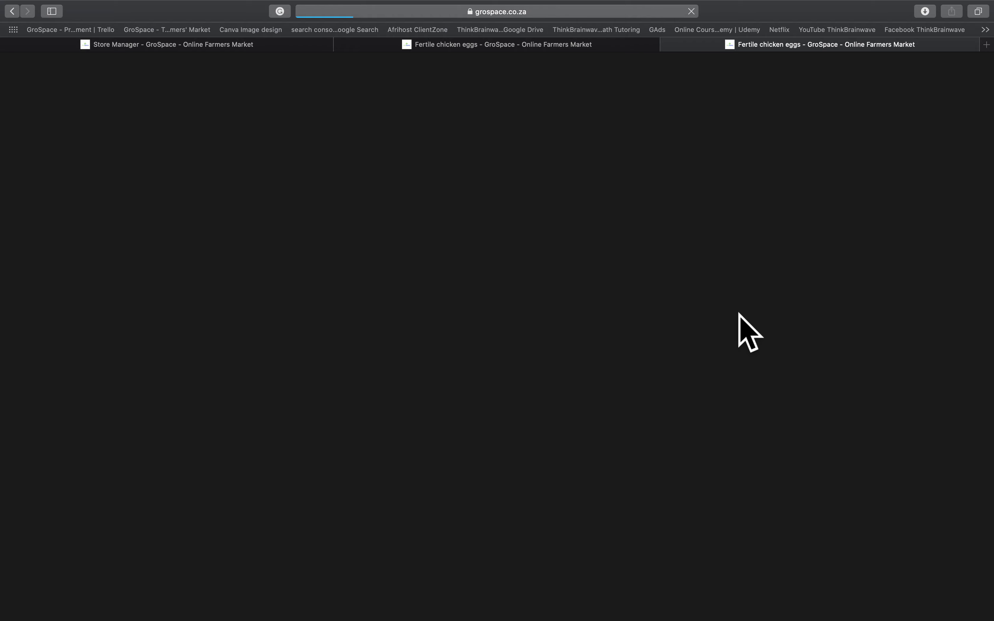
Step: Review the product page's price range and select each breed from Boschvelder to Potch Koekoek to check its price and availability
{"action": "scroll", "coordinate": [739, 325], "scroll_direction": "down", "scroll_amount": 10}
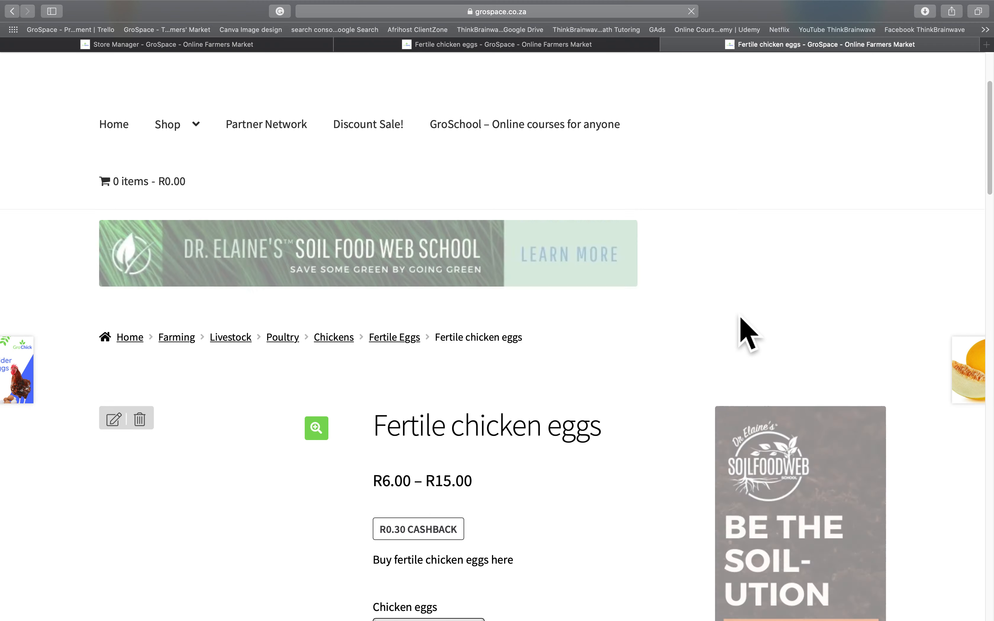
{"action": "left_click_drag", "start_coordinate": [382, 275], "coordinate": [464, 283]}
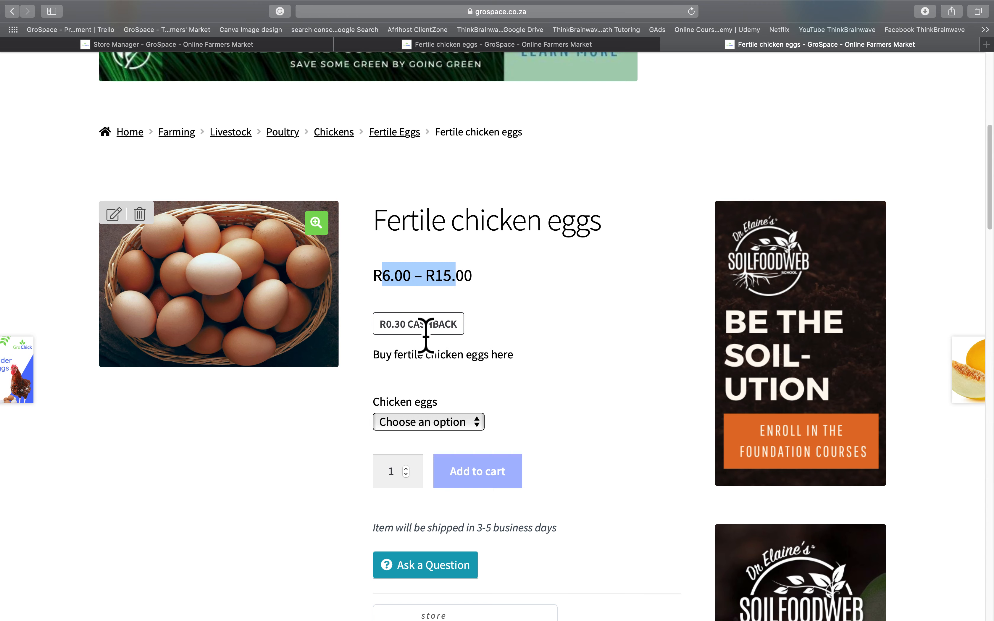
{"action": "left_click", "coordinate": [439, 425]}
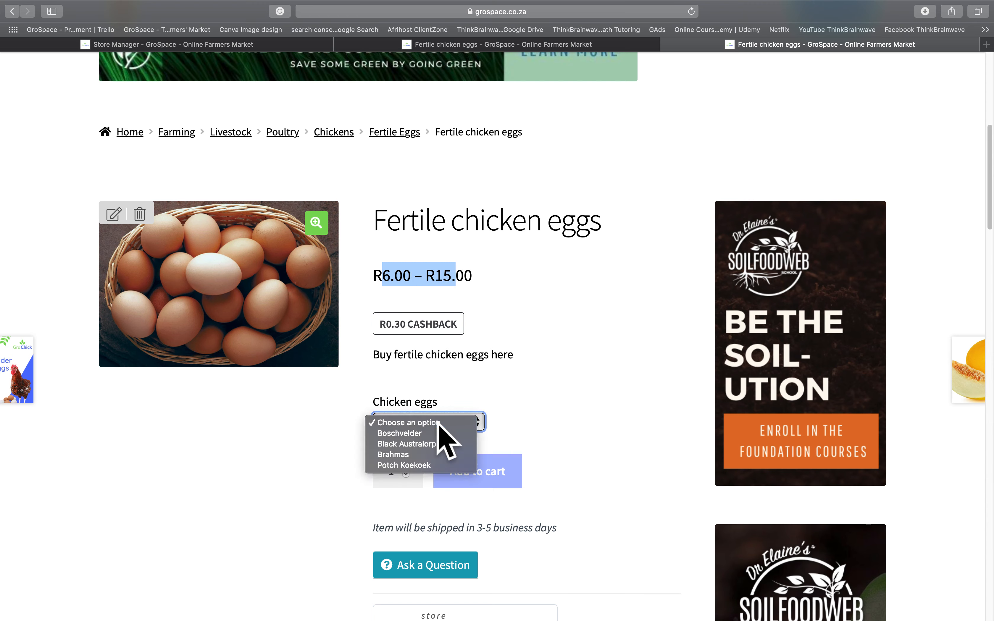
{"action": "left_click", "coordinate": [425, 437]}
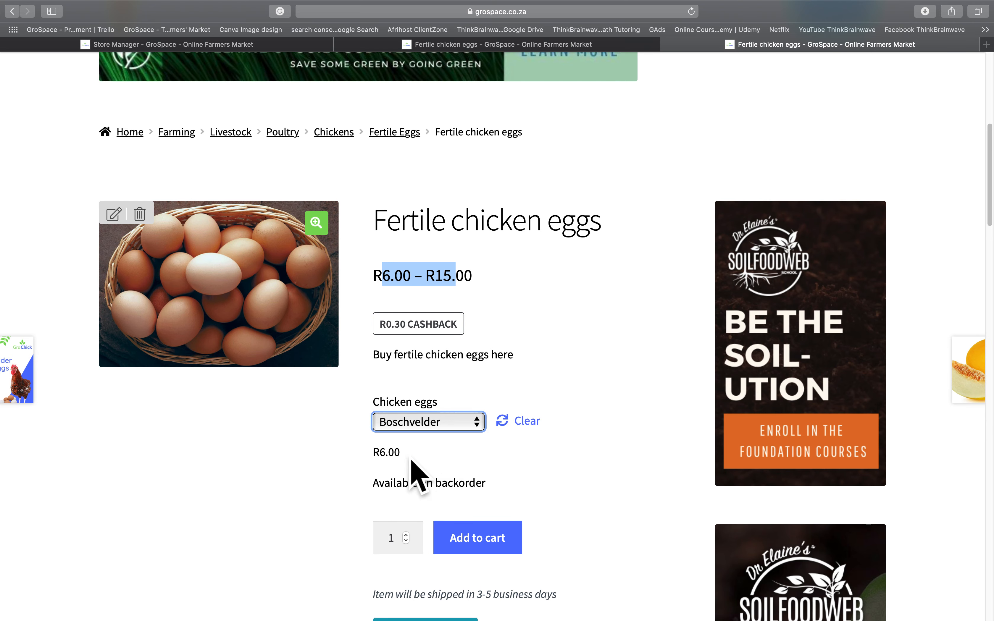
{"action": "left_click", "coordinate": [411, 429]}
{"action": "left_click", "coordinate": [412, 436]}
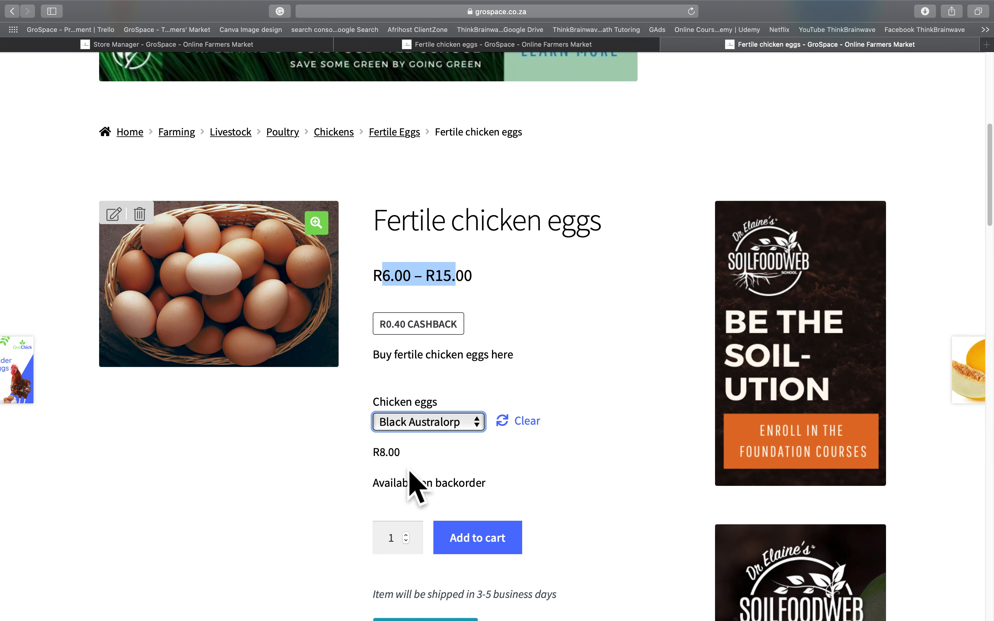
{"action": "left_click", "coordinate": [426, 426]}
{"action": "left_click", "coordinate": [415, 438]}
{"action": "left_click", "coordinate": [414, 428]}
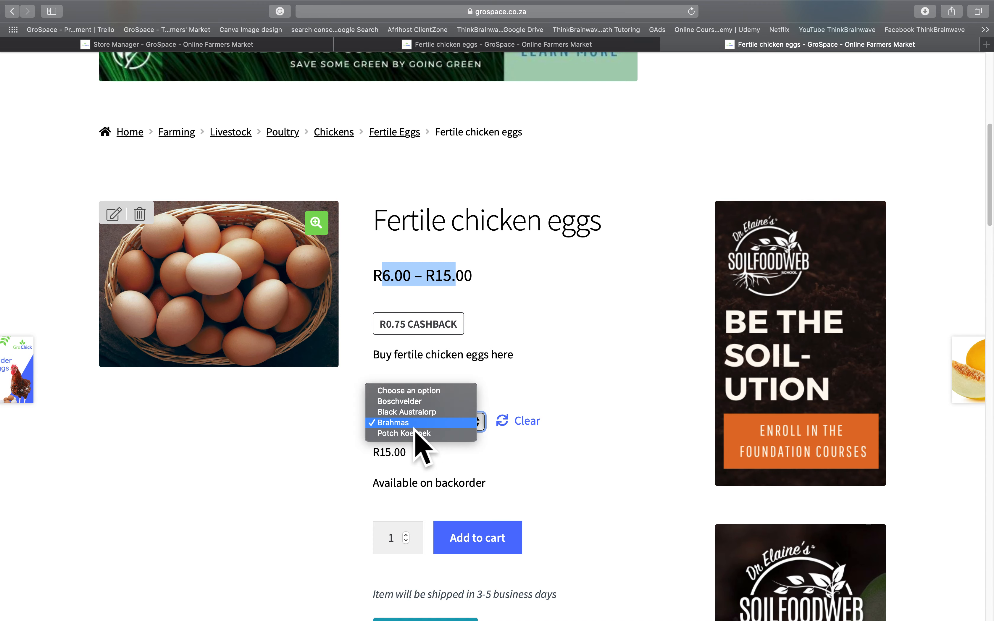
{"action": "left_click", "coordinate": [415, 433]}
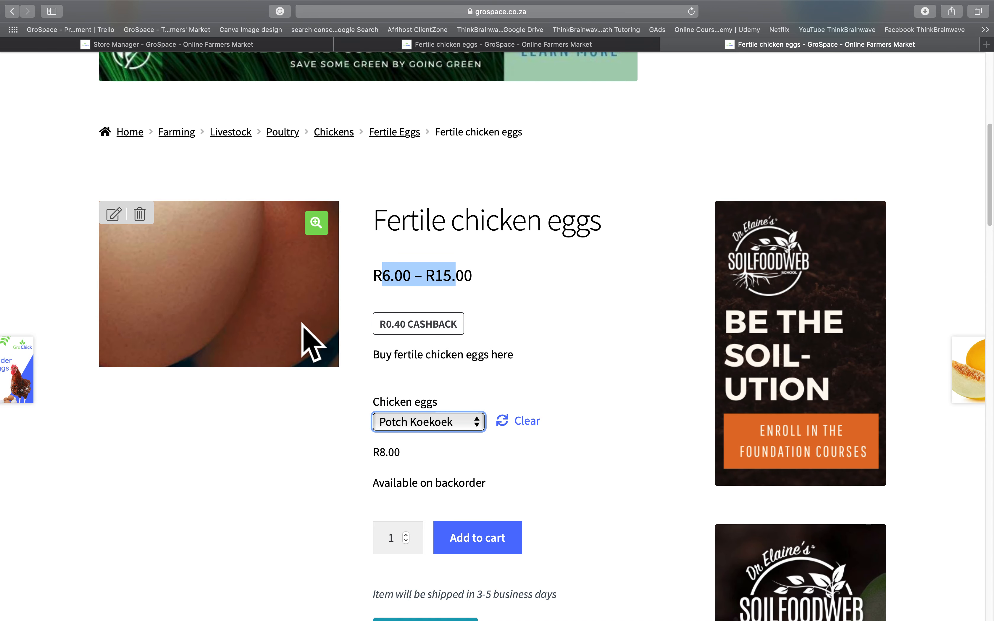
Step: Switch the product page's chicken eggs option back to Boschvelder to review its price
{"action": "left_click", "coordinate": [460, 427]}
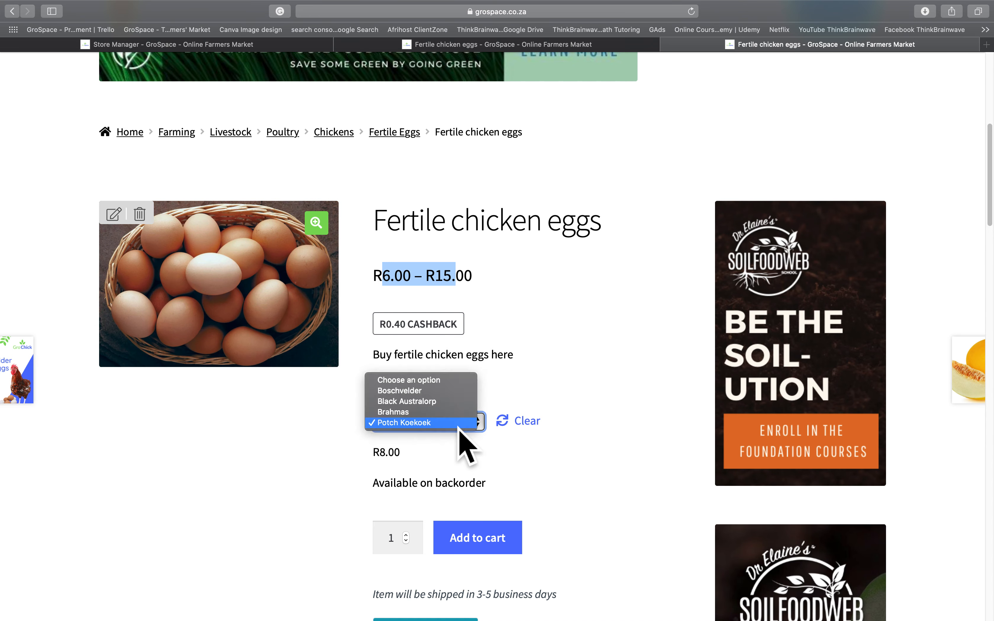
{"action": "key", "text": "Up"}
{"action": "key", "text": "Return"}
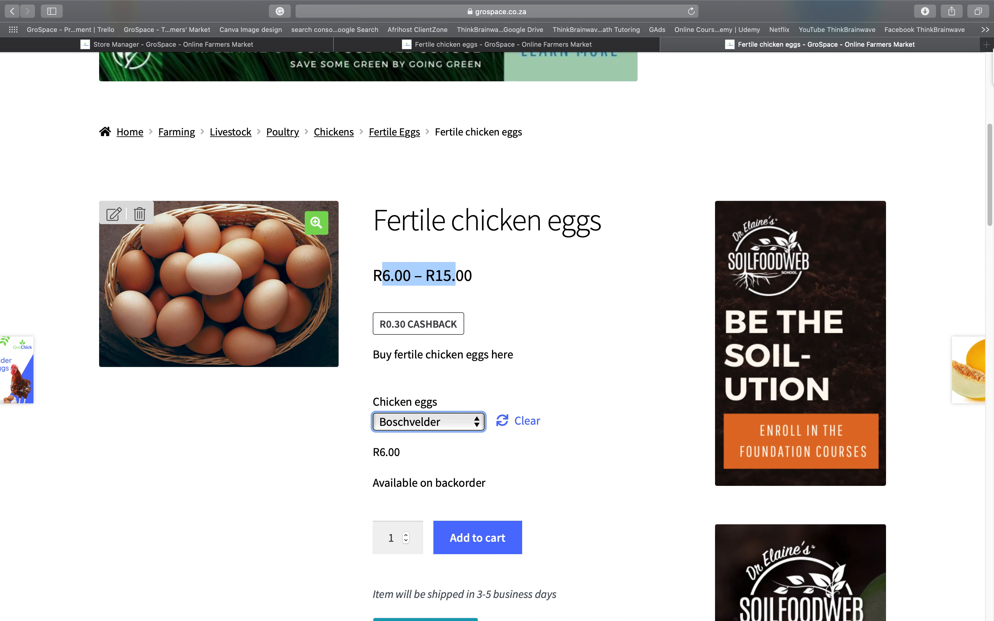
Step: Open boschveld.co.za in a new tab, look over the breed information, and open the Pricing Structure price list
{"action": "key", "text": "super+t"}
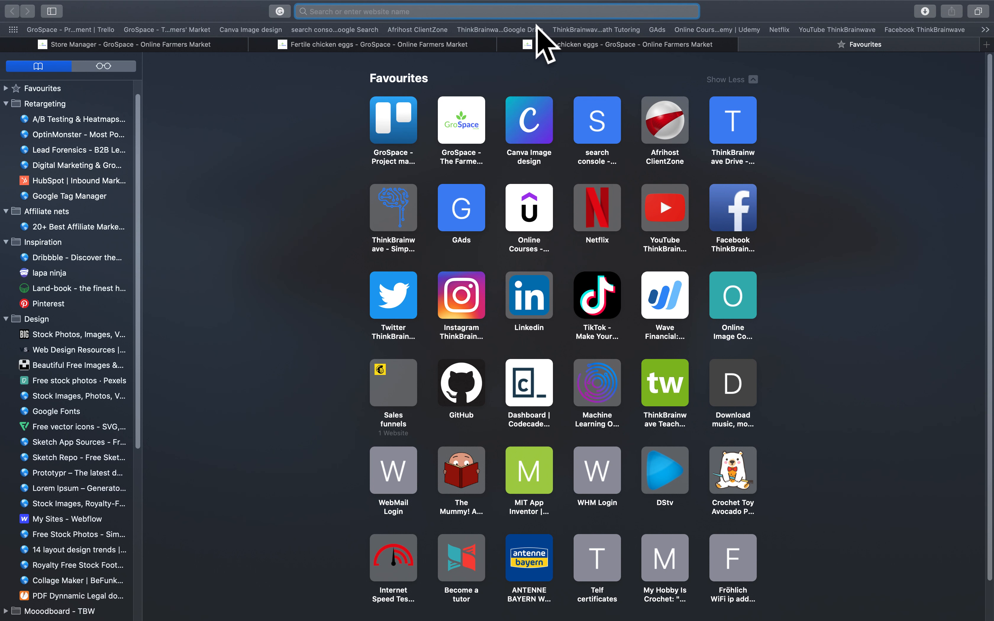
{"action": "type", "text": "boschveld.co.za"}
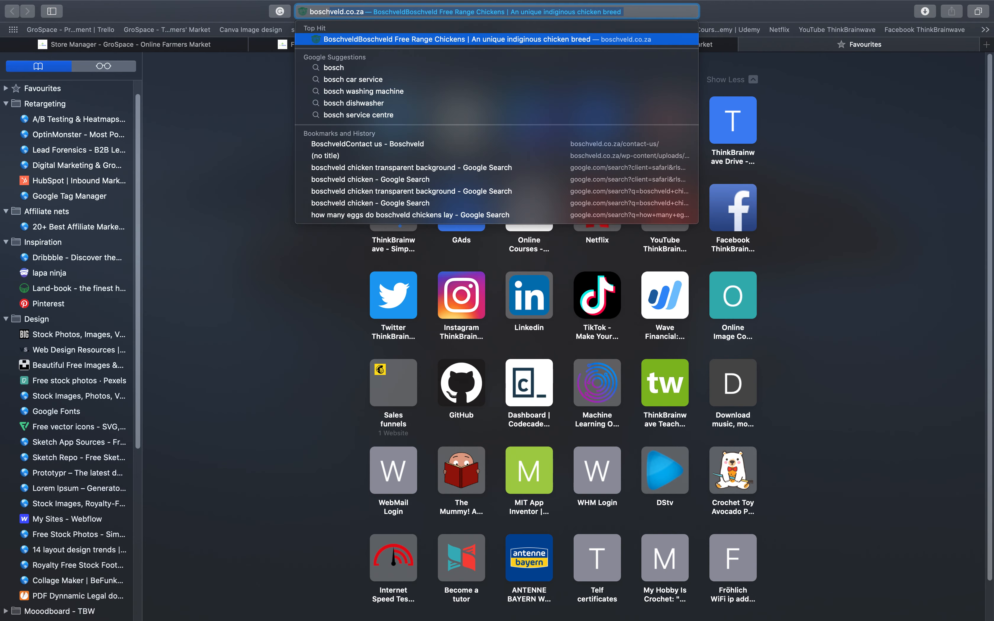
{"action": "key", "text": "Return"}
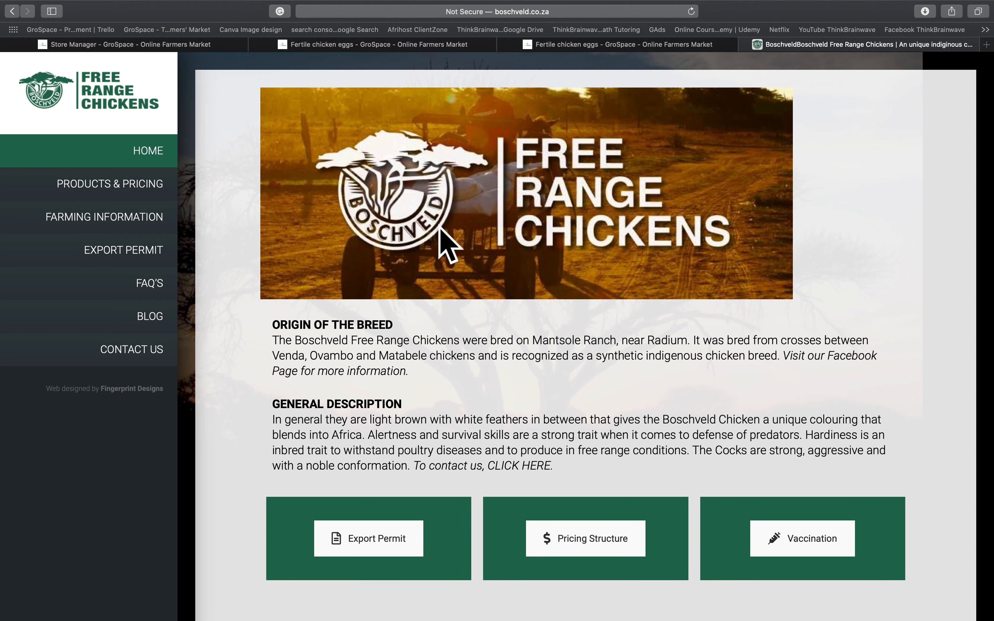
{"action": "scroll", "coordinate": [384, 278], "scroll_direction": "down", "scroll_amount": 10}
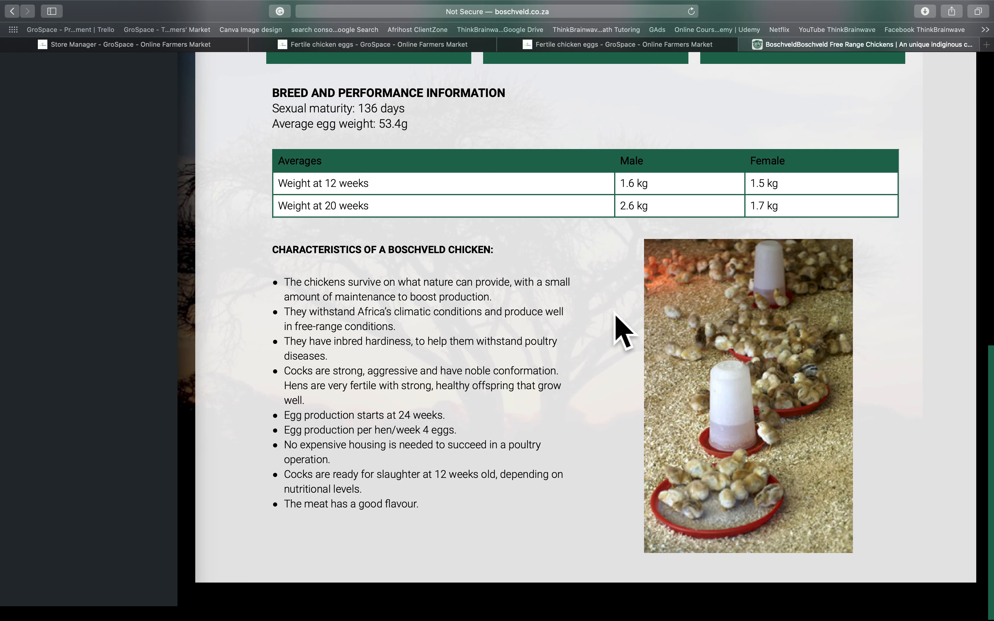
{"action": "scroll", "coordinate": [614, 316], "scroll_direction": "up", "scroll_amount": 10}
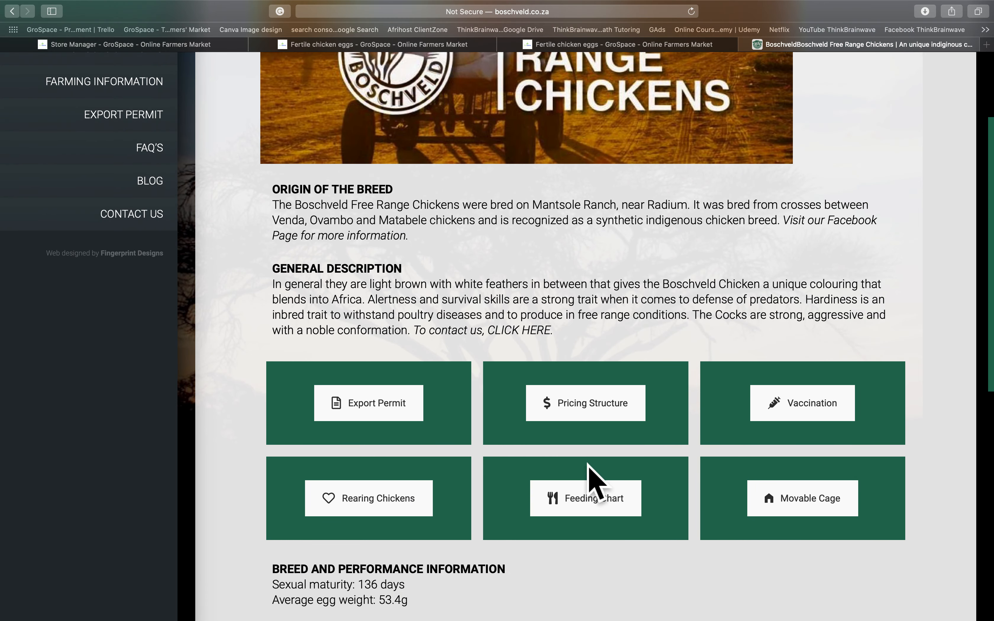
{"action": "left_click", "coordinate": [623, 422]}
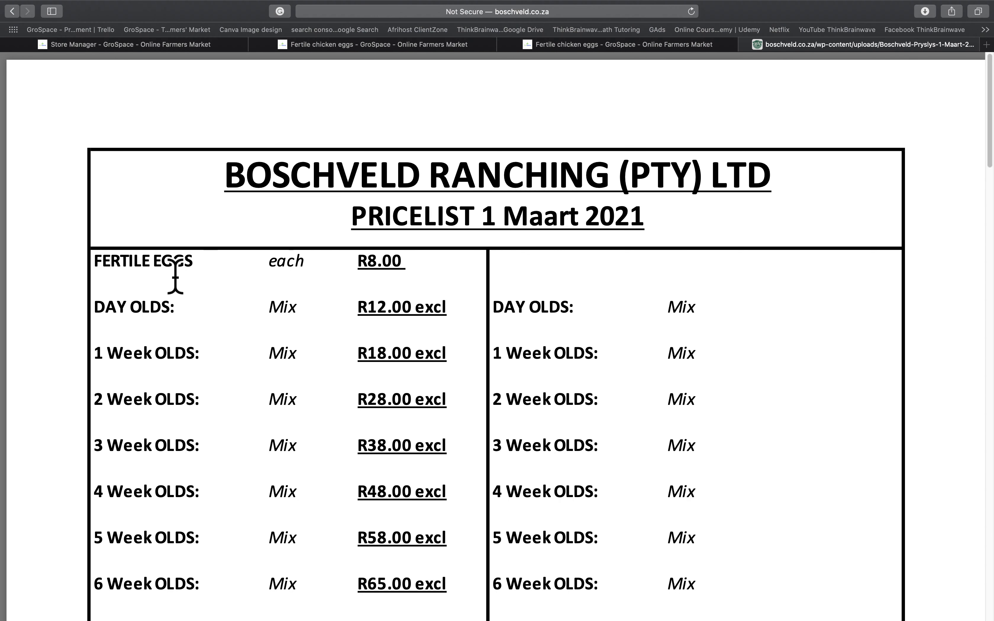
Step: Examine the Boschveld price list for fertile egg, day-old and weekly chicken prices, plus the delivery and airfreight rates
{"action": "left_click_drag", "start_coordinate": [352, 272], "coordinate": [418, 272]}
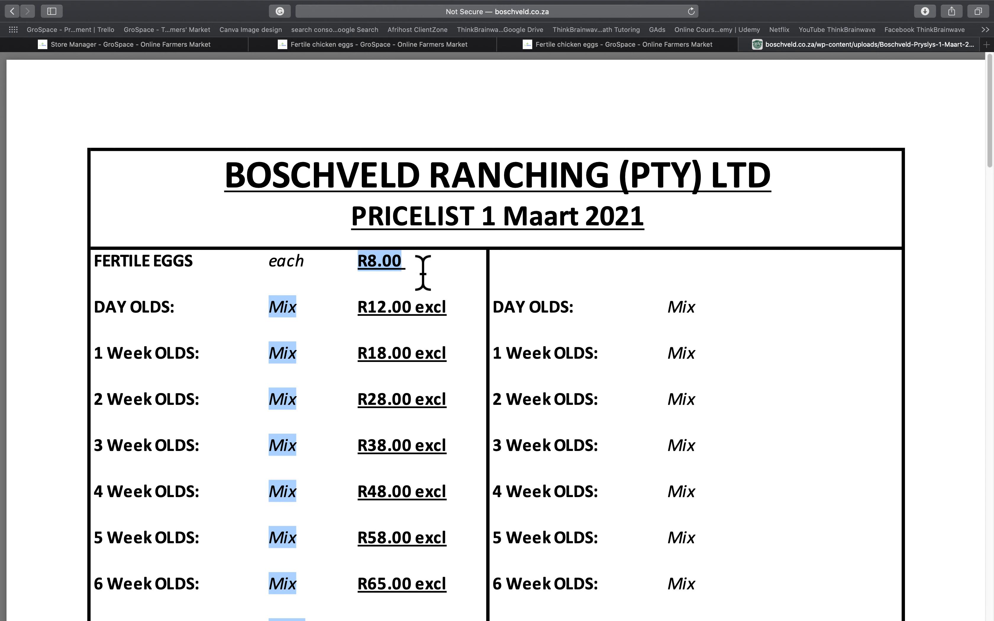
{"action": "left_click_drag", "start_coordinate": [367, 316], "coordinate": [463, 322]}
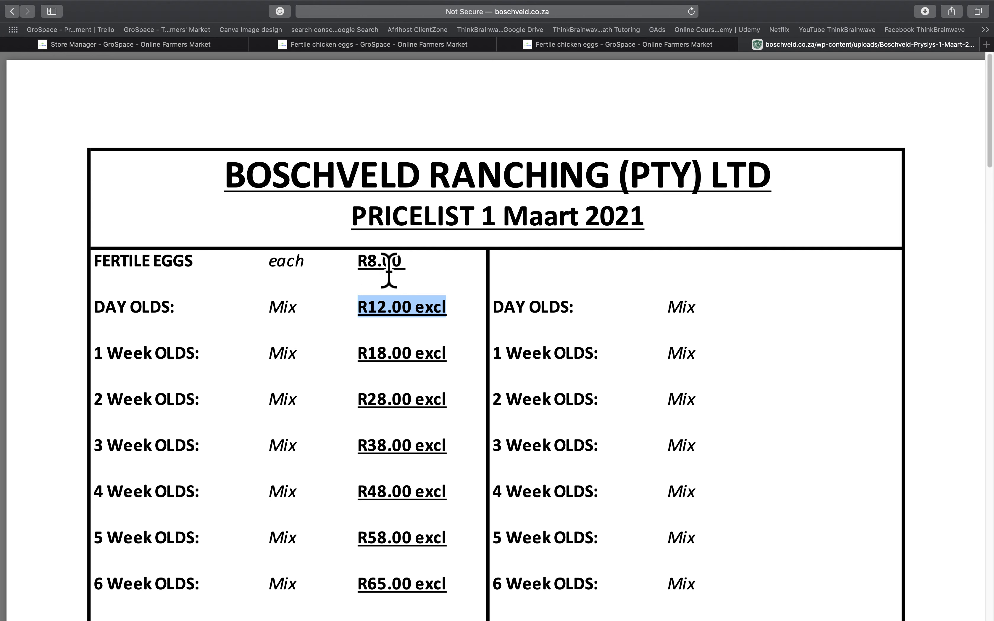
{"action": "scroll", "coordinate": [402, 385], "scroll_direction": "down", "scroll_amount": 10}
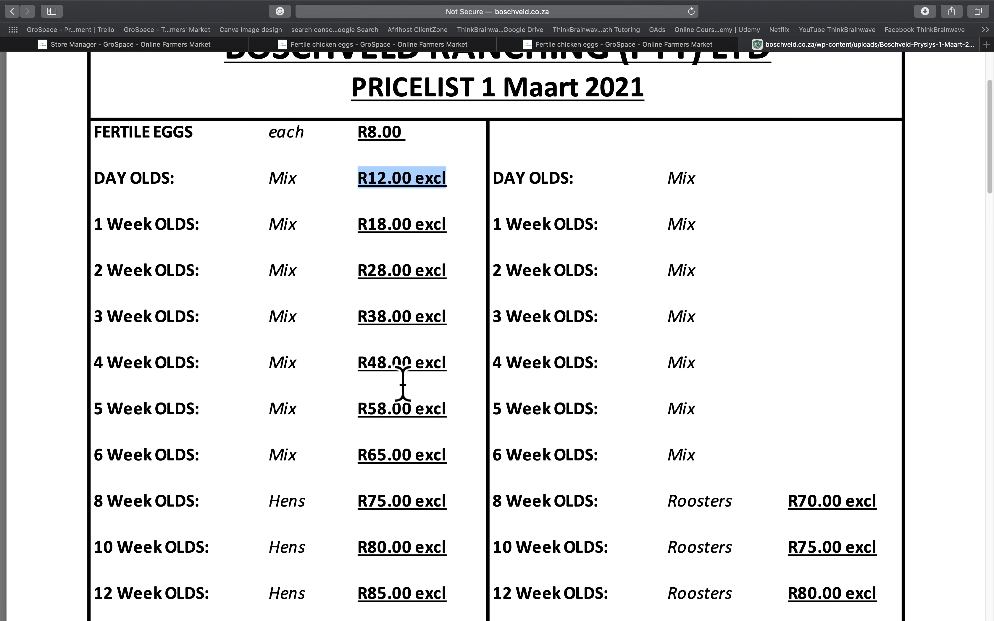
{"action": "scroll", "coordinate": [403, 384], "scroll_direction": "down", "scroll_amount": 15}
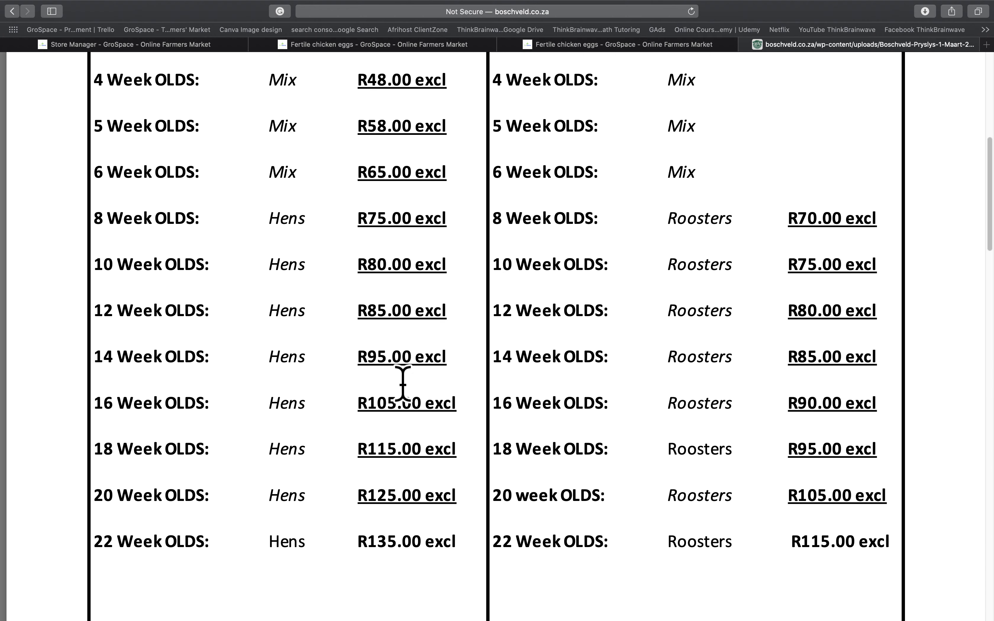
{"action": "scroll", "coordinate": [403, 385], "scroll_direction": "down", "scroll_amount": 5}
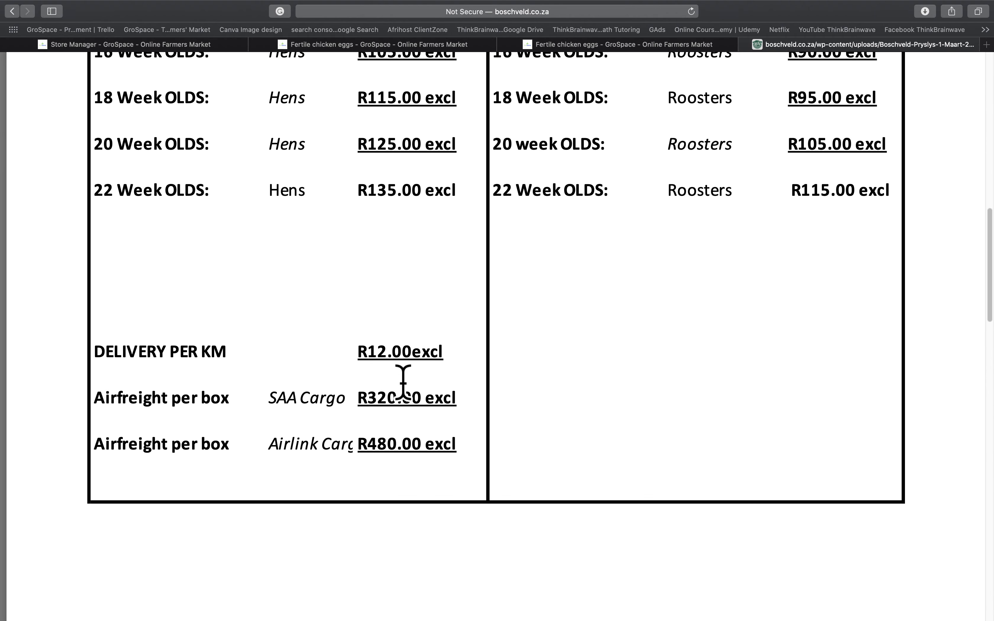
{"action": "left_click_drag", "start_coordinate": [191, 361], "coordinate": [239, 360]}
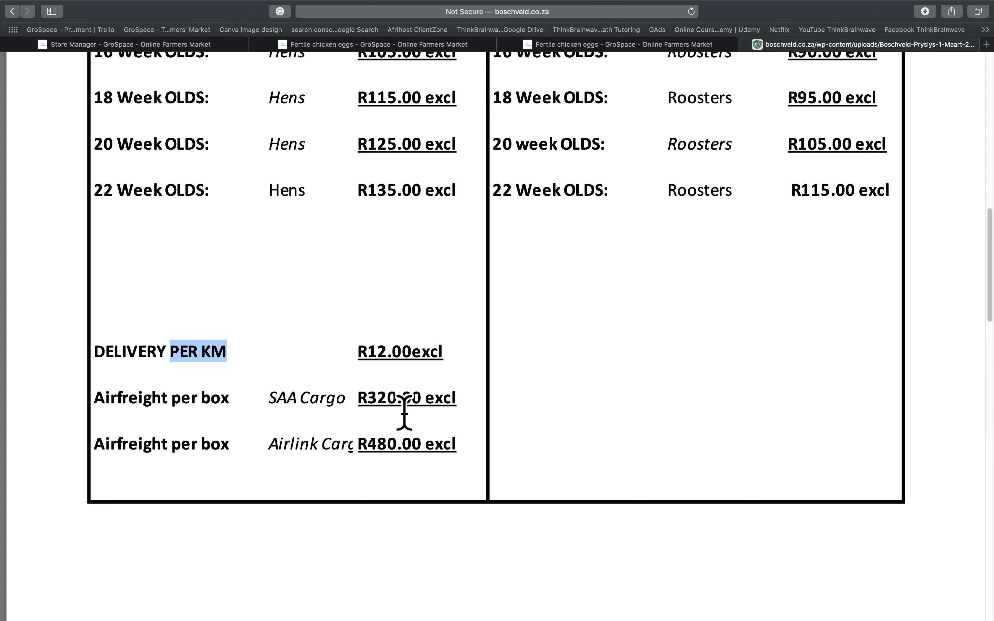
{"action": "scroll", "coordinate": [423, 411], "scroll_direction": "down", "scroll_amount": 20}
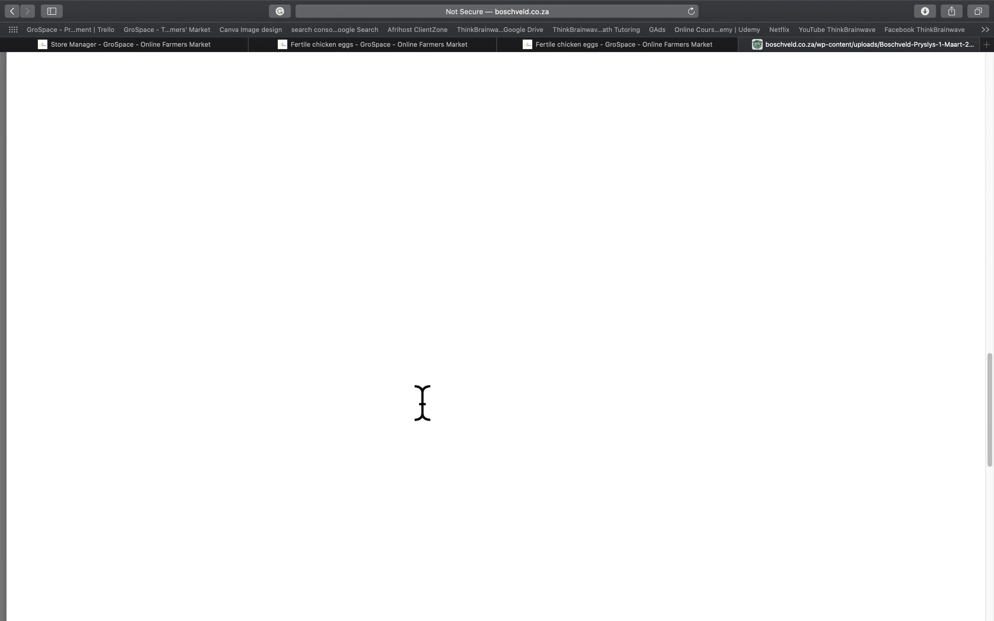
{"action": "scroll", "coordinate": [433, 395], "scroll_direction": "up", "scroll_amount": 20}
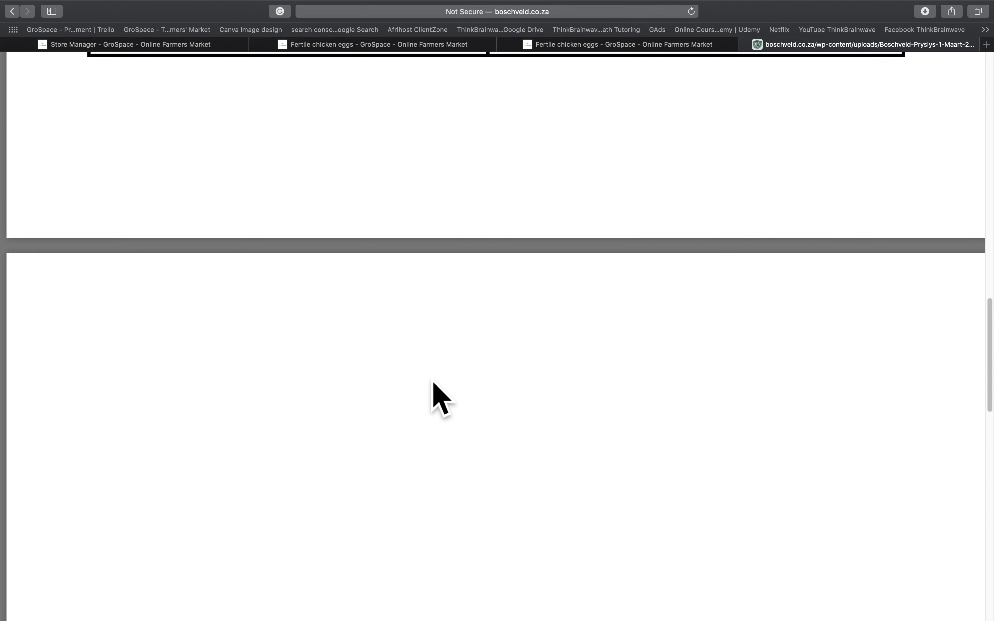
{"action": "scroll", "coordinate": [437, 358], "scroll_direction": "up", "scroll_amount": 10}
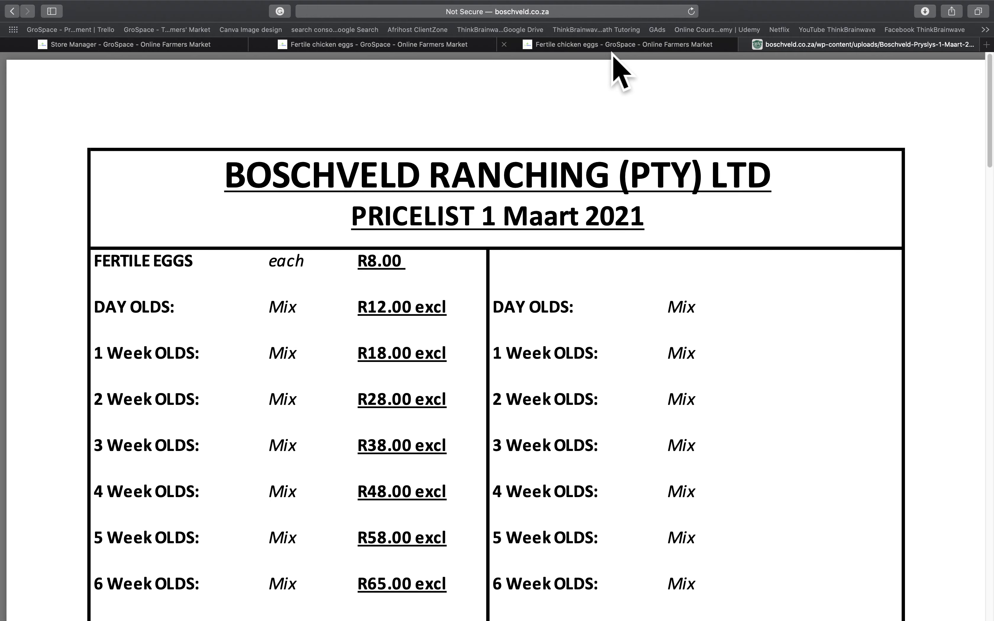
Step: Return to the Boschveld home page and look over the breed performance, characteristics and origin information
{"action": "scroll", "coordinate": [497, 210], "scroll_direction": "left", "scroll_amount": 5}
{"action": "scroll", "coordinate": [497, 211], "scroll_direction": "down", "scroll_amount": 7}
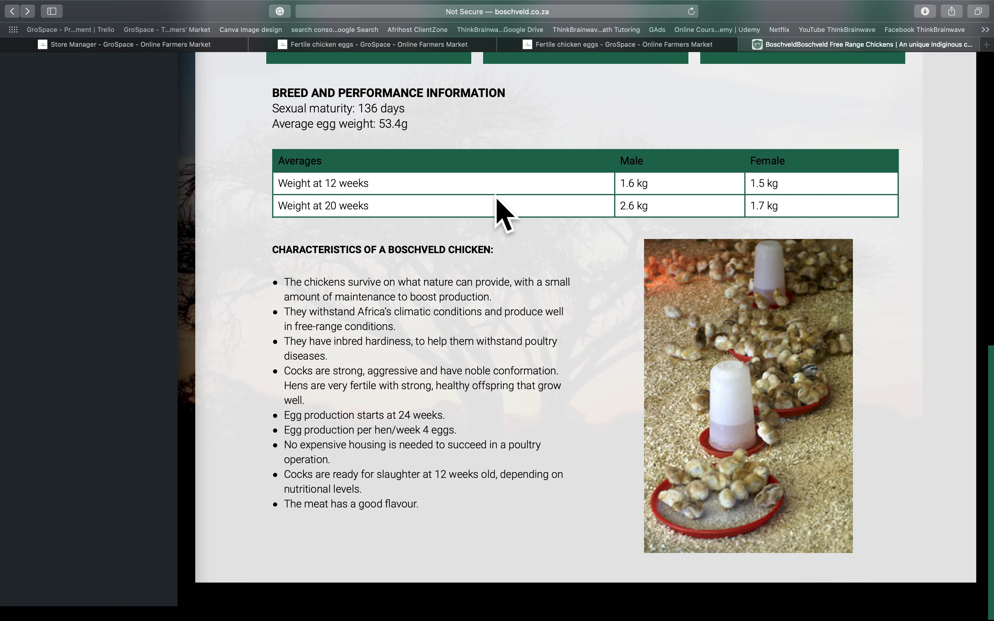
{"action": "scroll", "coordinate": [497, 201], "scroll_direction": "up", "scroll_amount": 15}
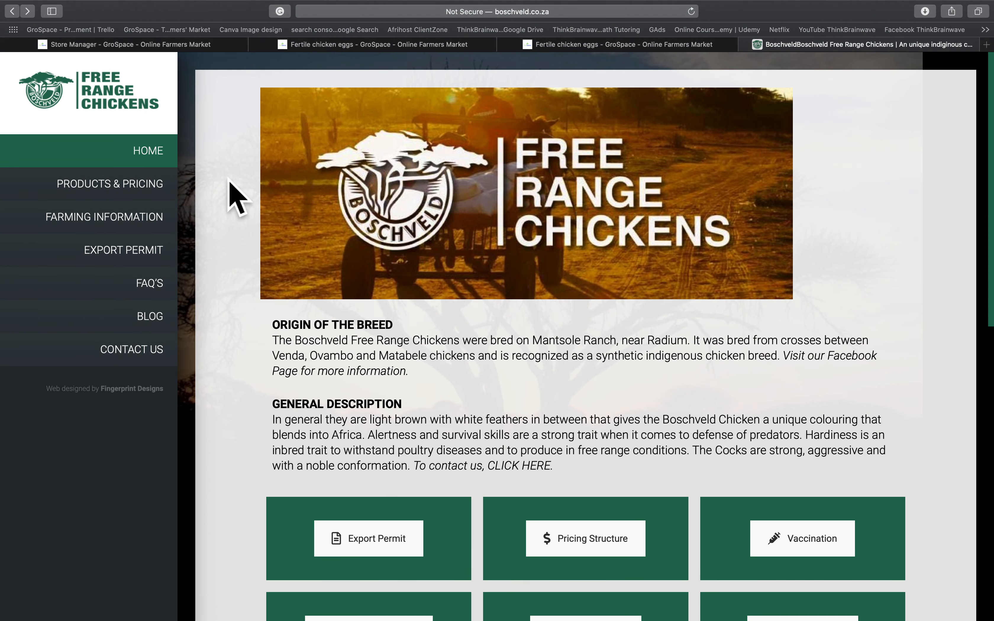
{"action": "mouse_move", "coordinate": [166, 221]}
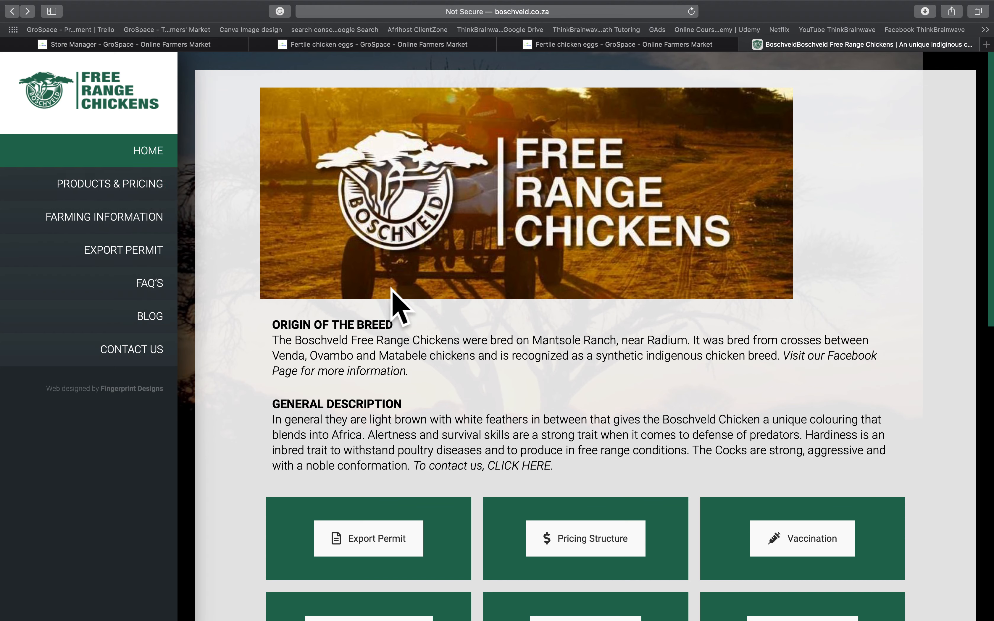
Step: Search Google for "boschveld chicken" and show the image results
{"action": "left_click", "coordinate": [557, 16]}
{"action": "type", "text": "bosch"}
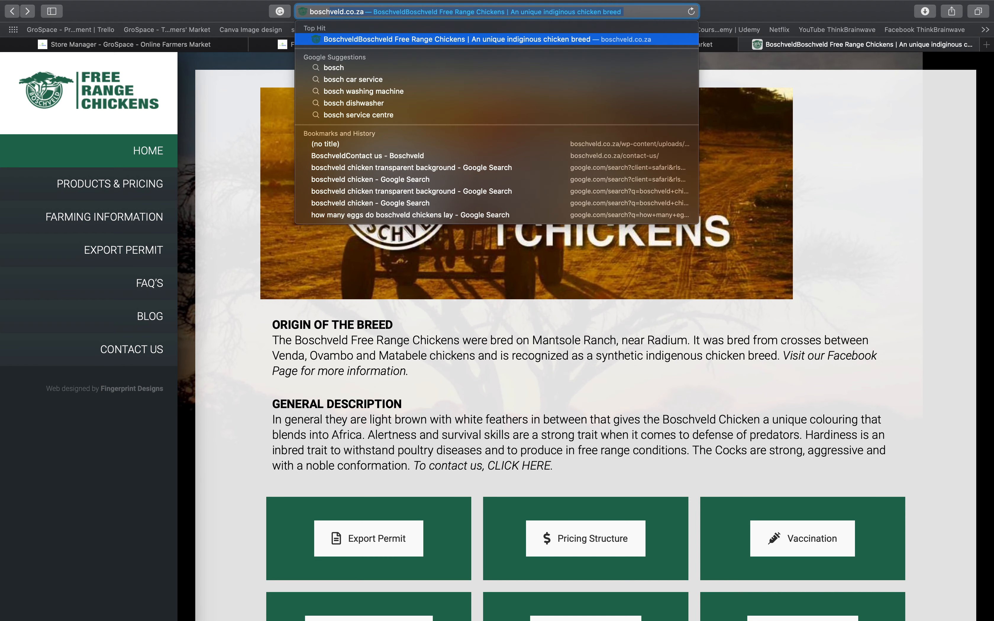
{"action": "key", "text": "Right"}
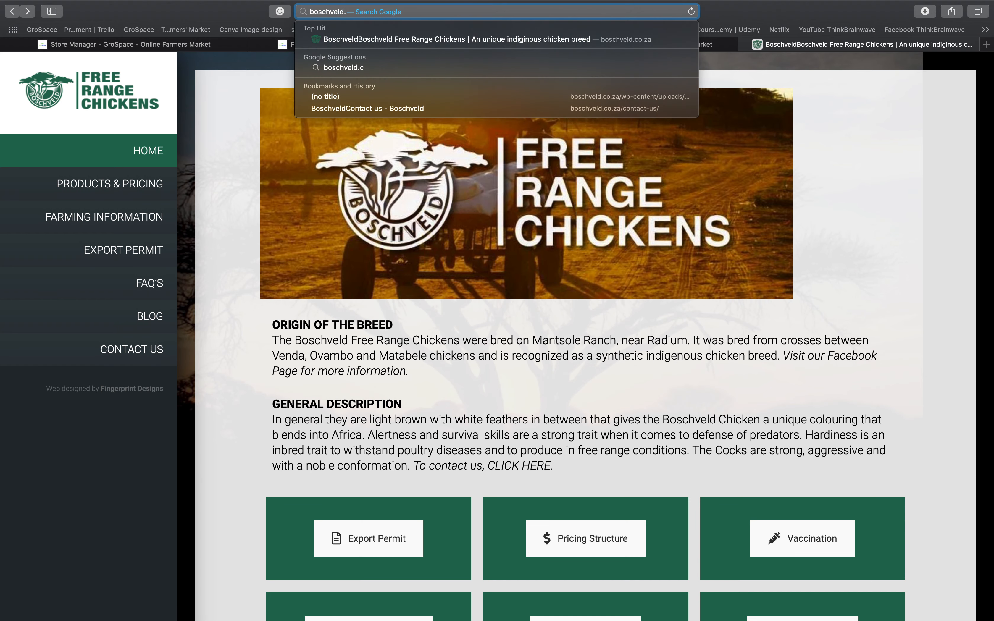
{"action": "key", "text": "BackSpace"}
{"action": "type", "text": "chi"}
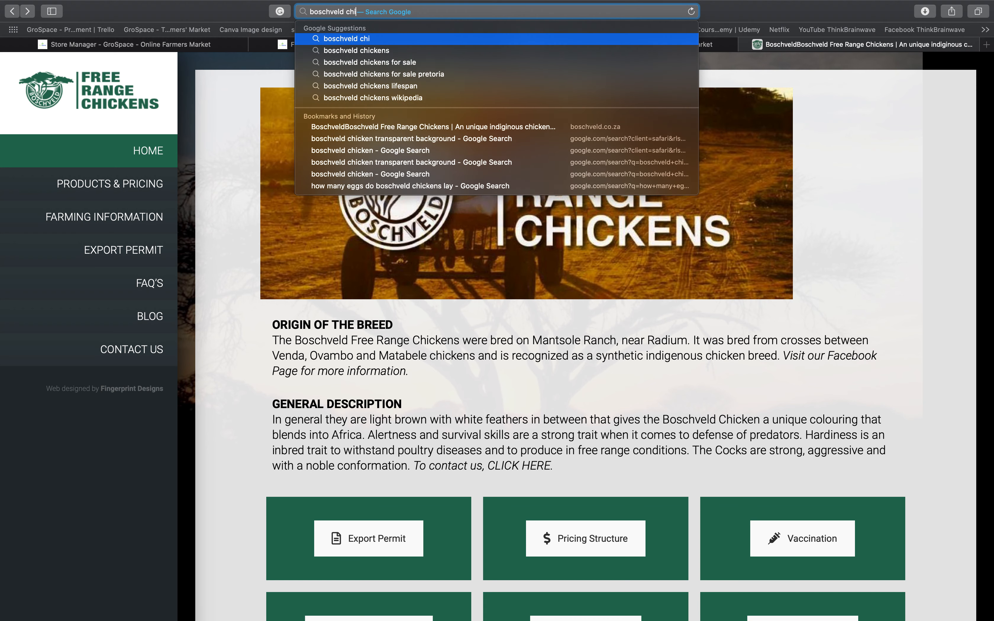
{"action": "type", "text": "cken"}
{"action": "key", "text": "Return"}
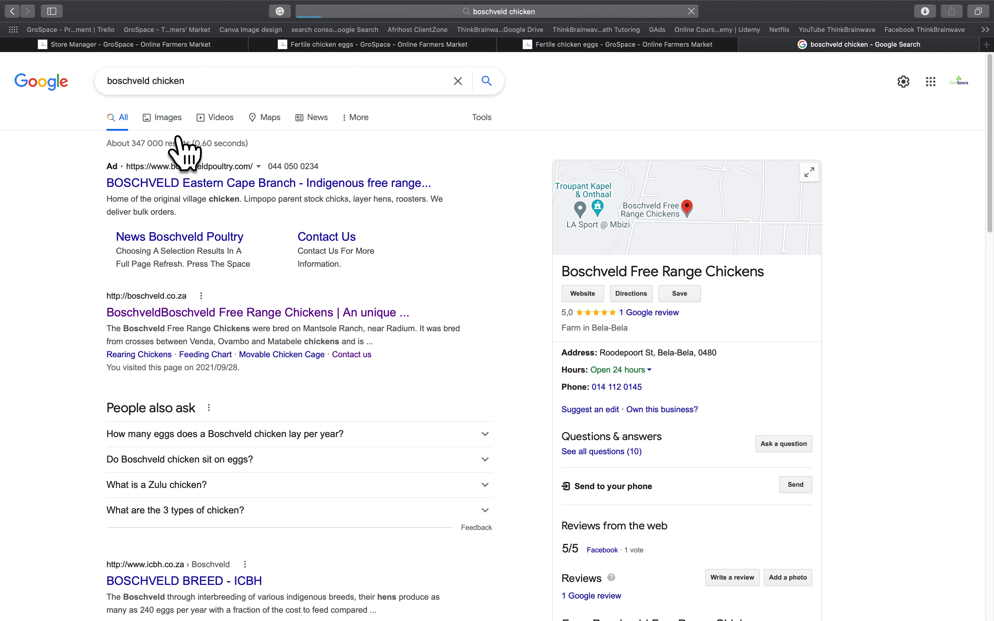
{"action": "left_click", "coordinate": [165, 120]}
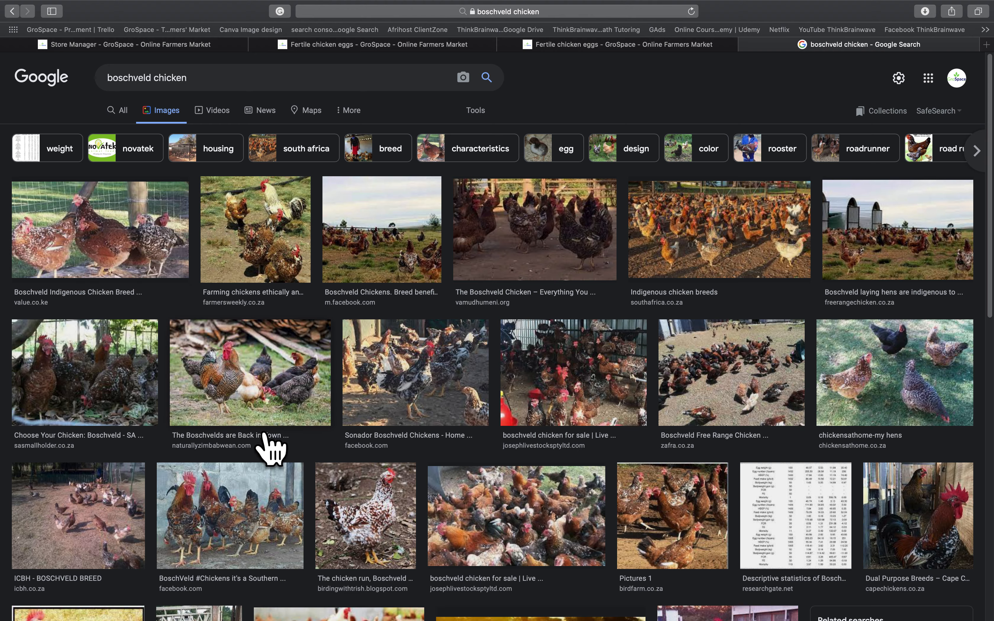
Step: Preview Boschveld chicken pictures and save the Naturally Zimbabwean image "The Boschvelds are Back in Town" to Downloads
{"action": "left_click", "coordinate": [258, 411]}
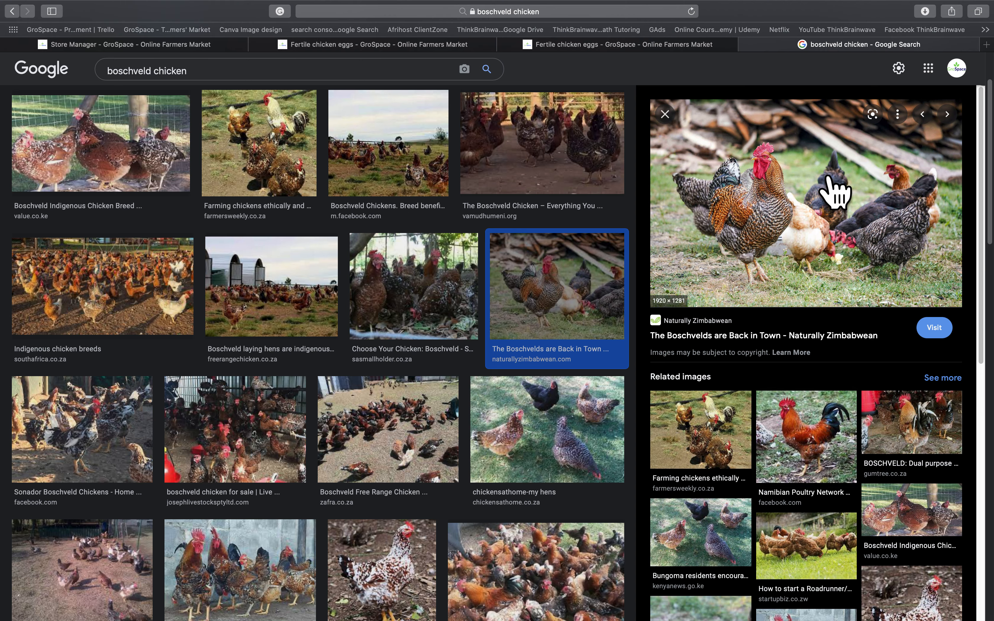
{"action": "right_click", "coordinate": [815, 165]}
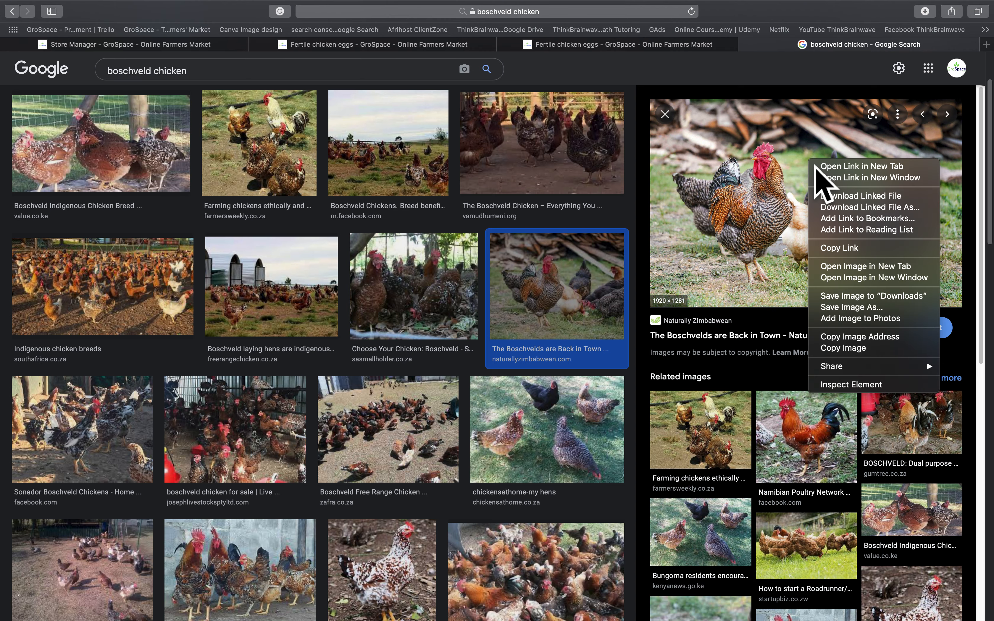
{"action": "left_click", "coordinate": [830, 456]}
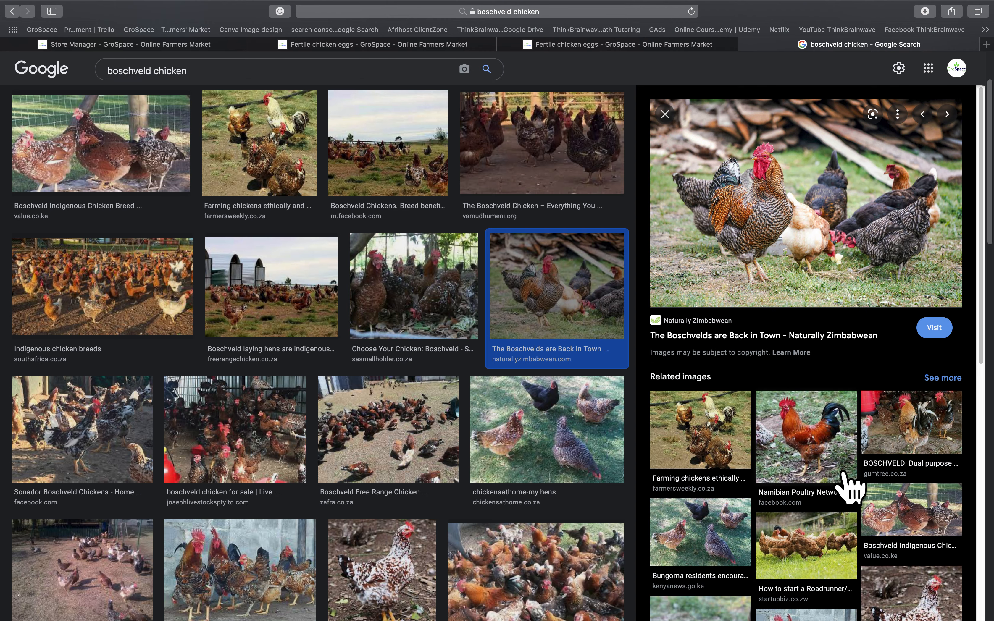
{"action": "left_click", "coordinate": [848, 486]}
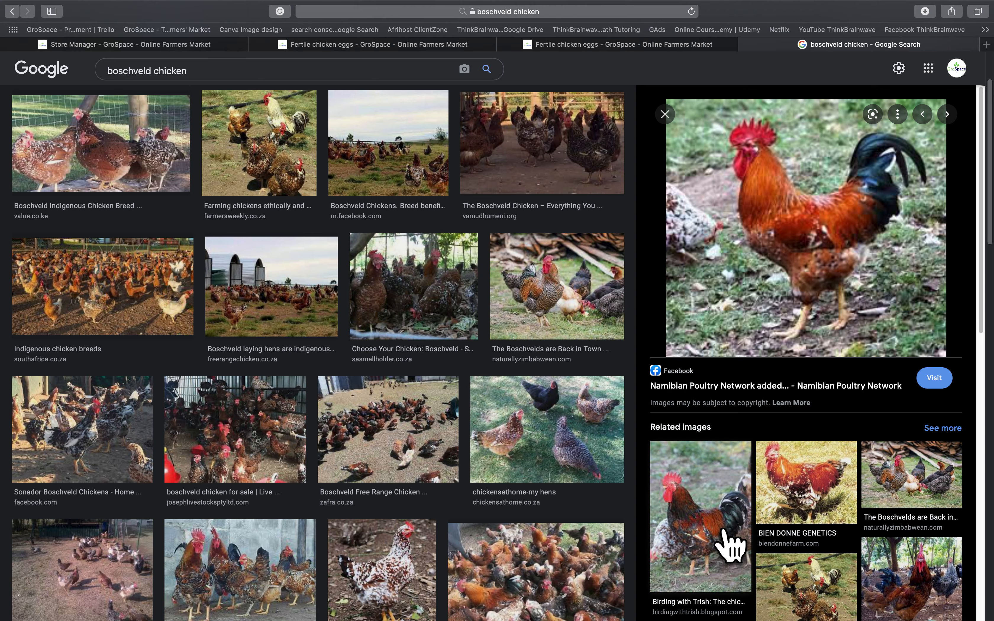
{"action": "left_click", "coordinate": [731, 547]}
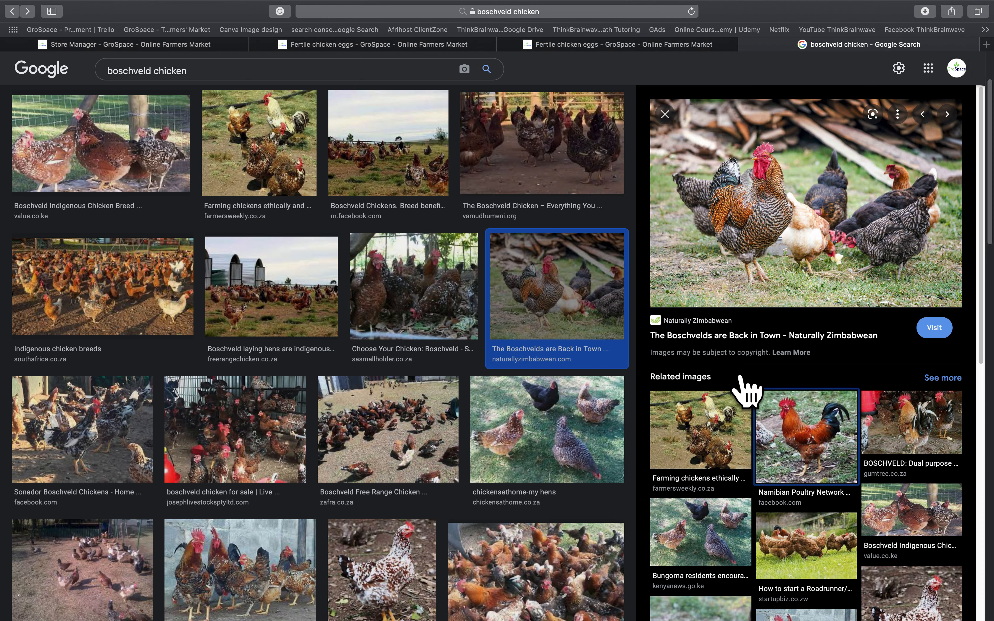
{"action": "scroll", "coordinate": [760, 350], "scroll_direction": "down", "scroll_amount": 3}
{"action": "right_click", "coordinate": [770, 238]}
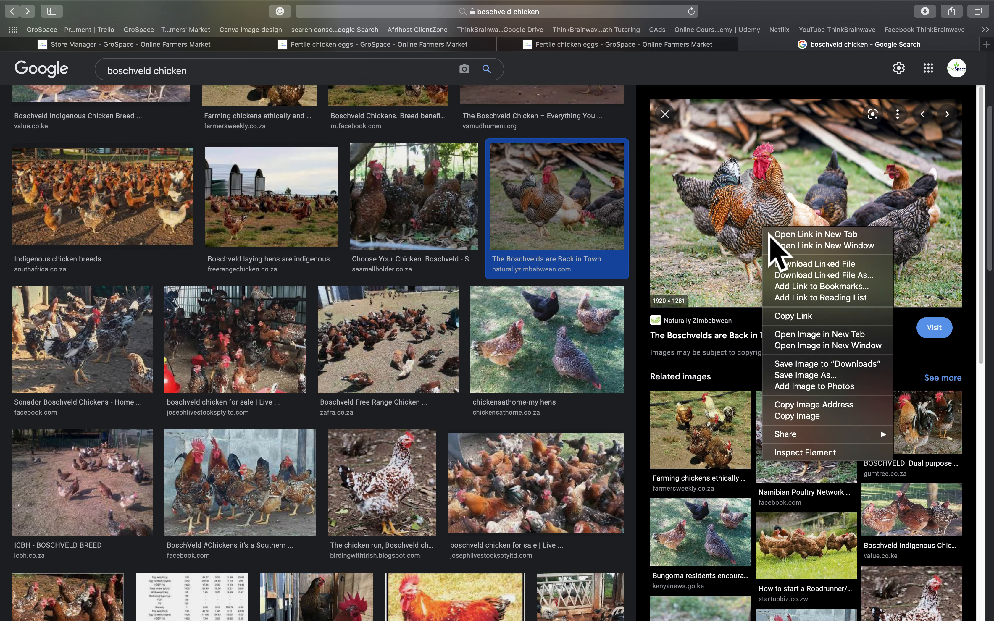
{"action": "left_click", "coordinate": [816, 364]}
Step: Change the image search to "black australorp chicken"
{"action": "left_click", "coordinate": [380, 74]}
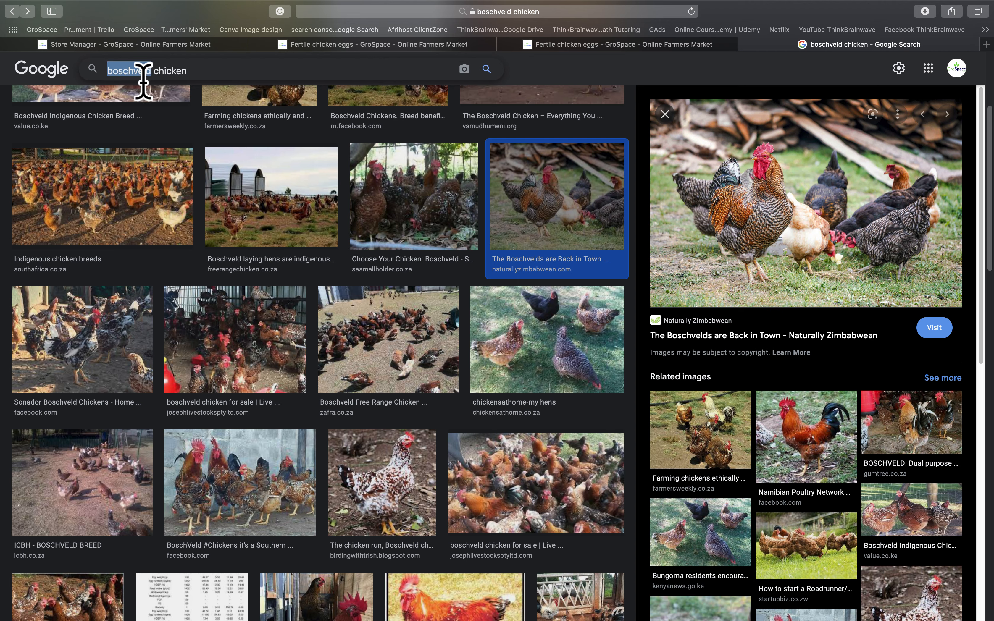
{"action": "type", "text": "black aust"}
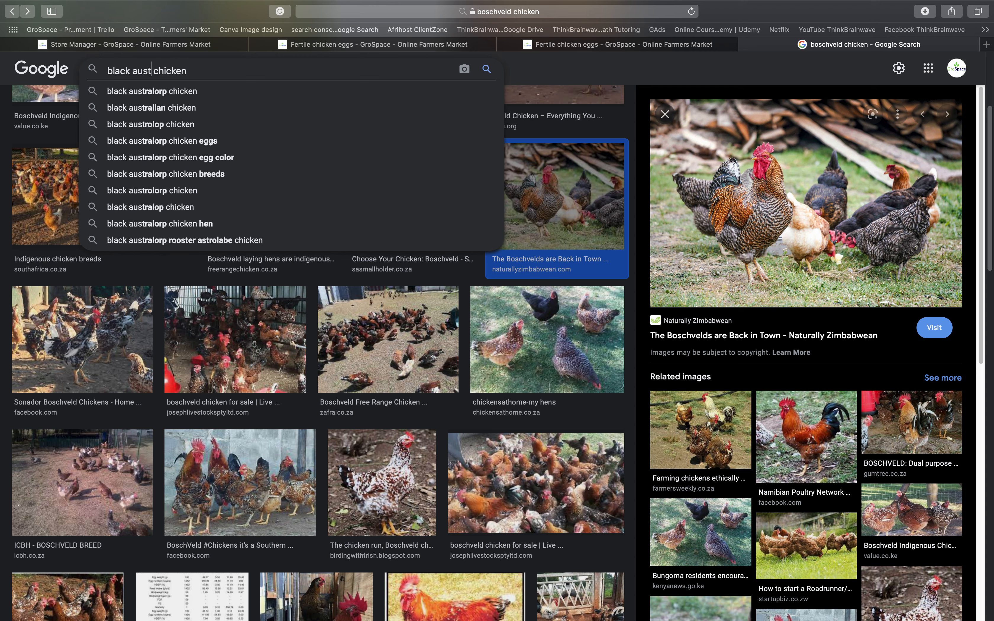
{"action": "key", "text": "Down"}
{"action": "key", "text": "Return"}
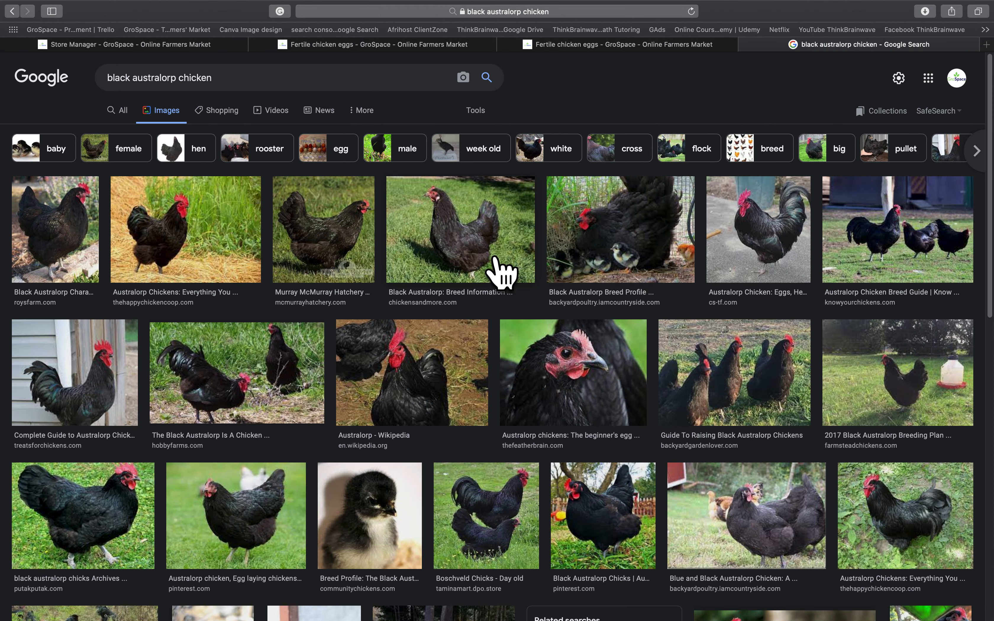
Step: Open the Australorp picture from The Happy Chicken Coop and save it to Downloads
{"action": "left_click", "coordinate": [234, 272]}
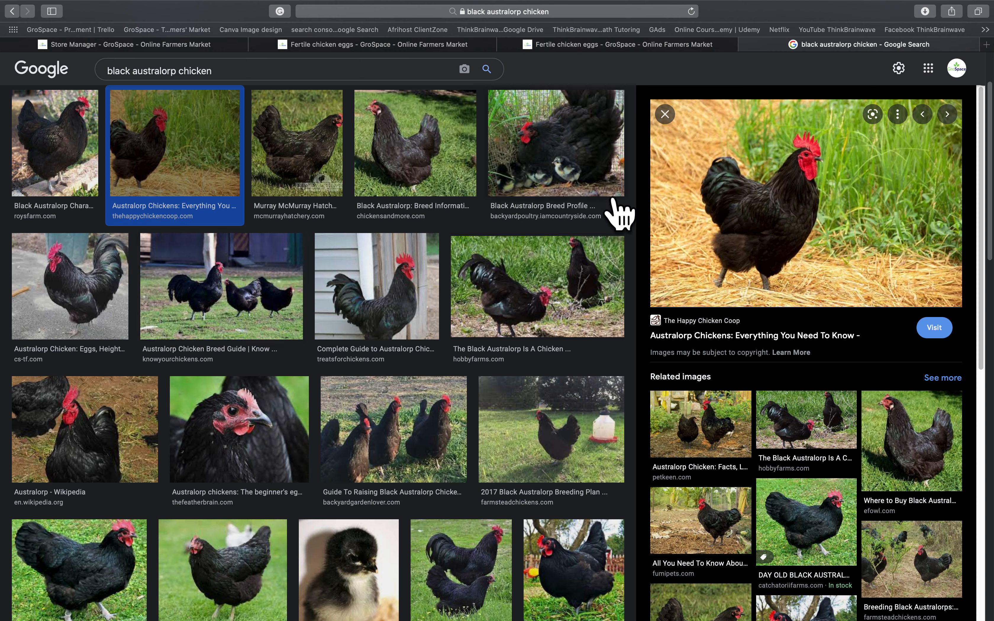
{"action": "right_click", "coordinate": [778, 197]}
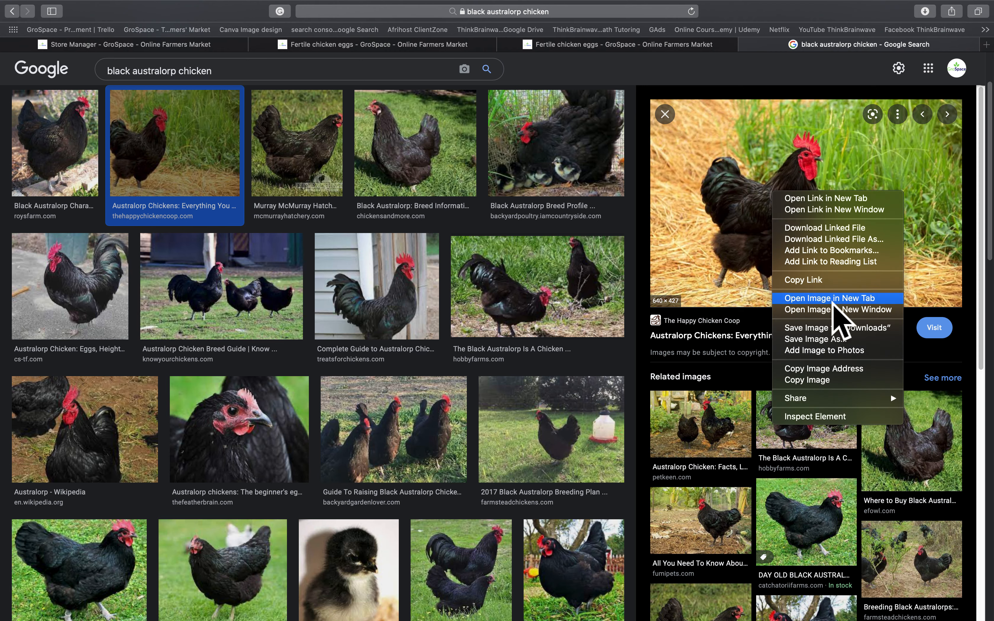
{"action": "left_click", "coordinate": [837, 329]}
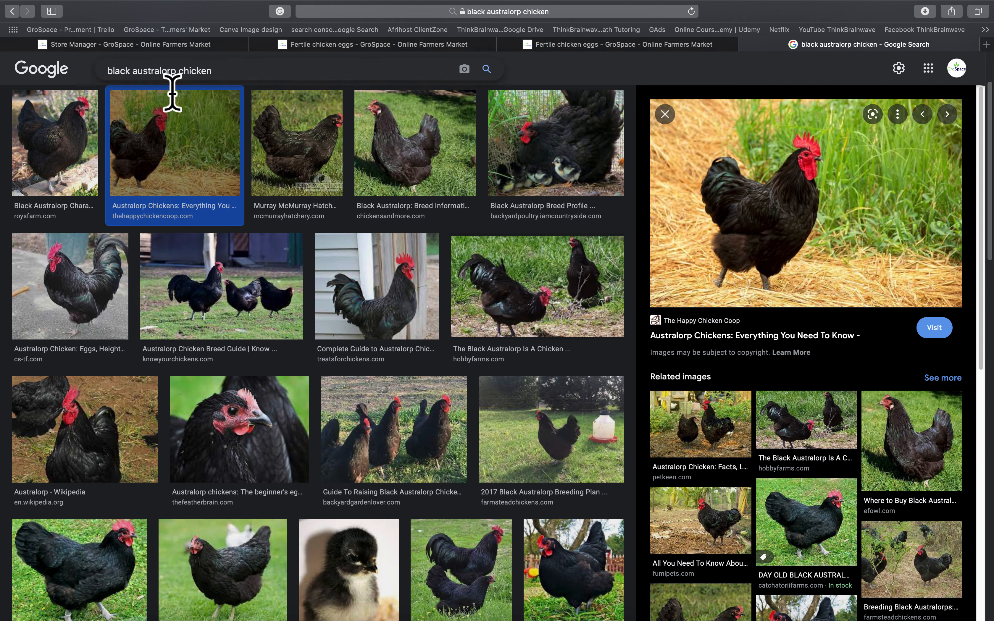
Step: Change the image search to "potch koekoek chicken" and open the hoender.co.za result in a new tab
{"action": "double_click", "coordinate": [172, 74]}
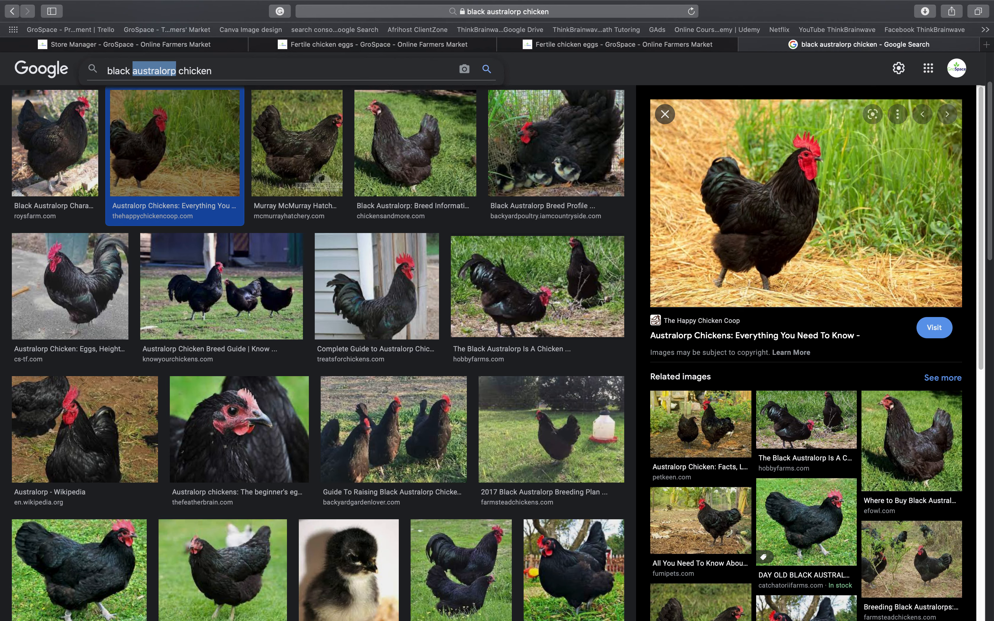
{"action": "key", "text": "BackSpace"}
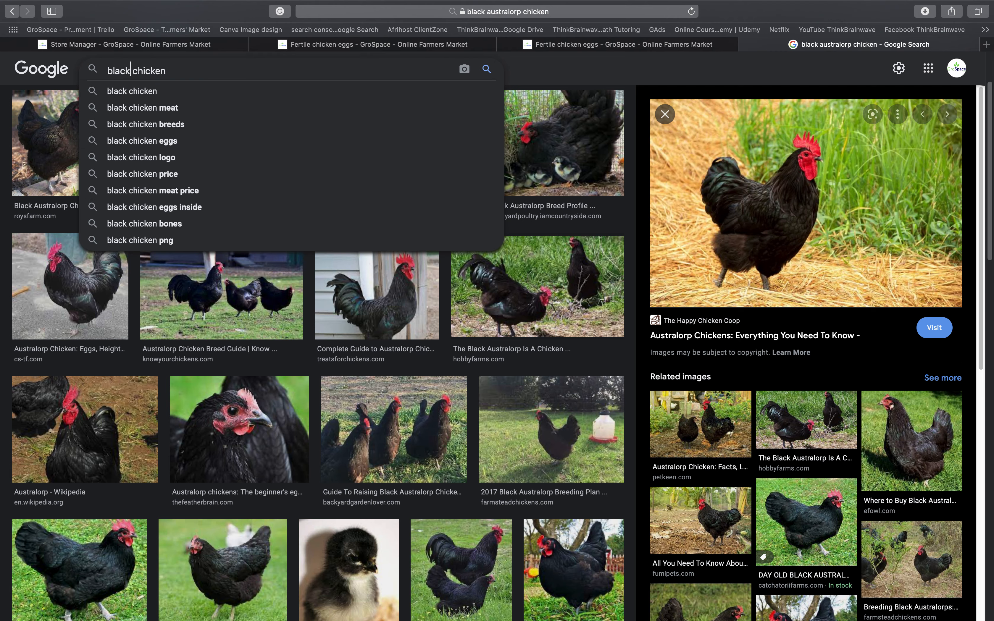
{"action": "key", "text": "BackSpace"}
{"action": "type", "text": "potch"}
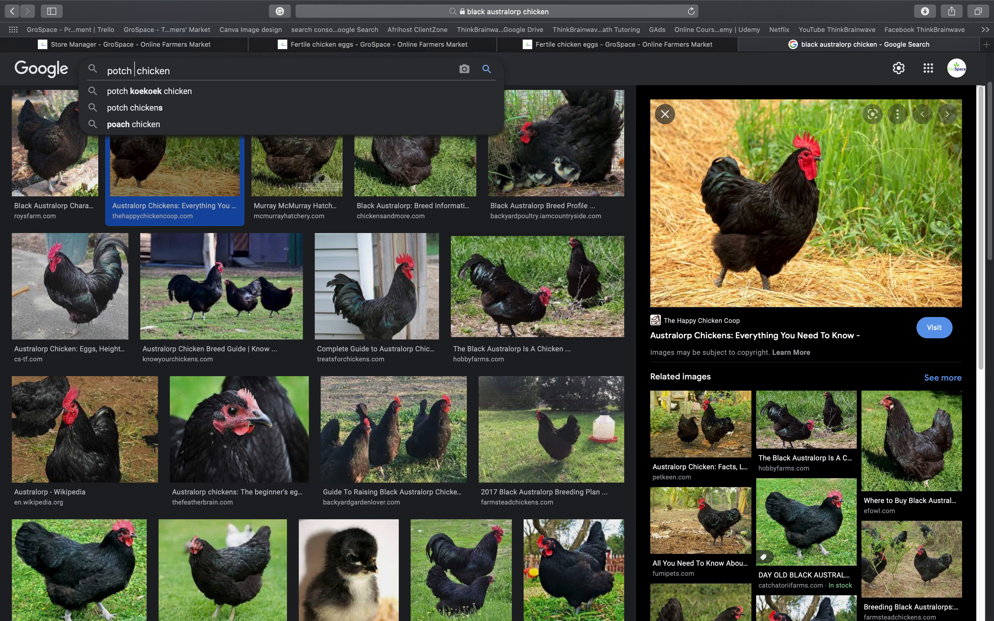
{"action": "key", "text": "Down"}
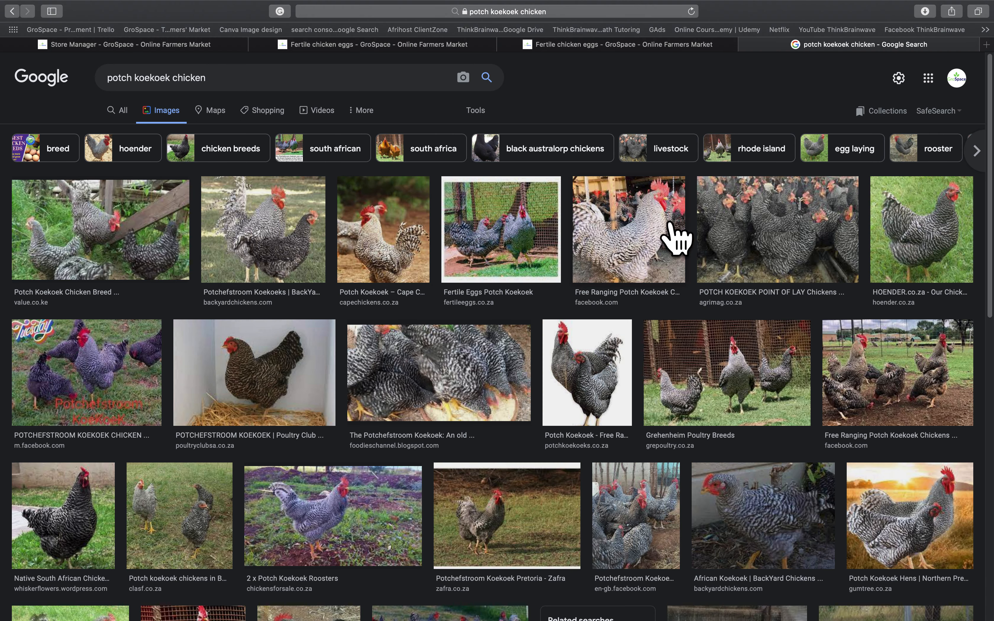
{"action": "right_click", "coordinate": [957, 239]}
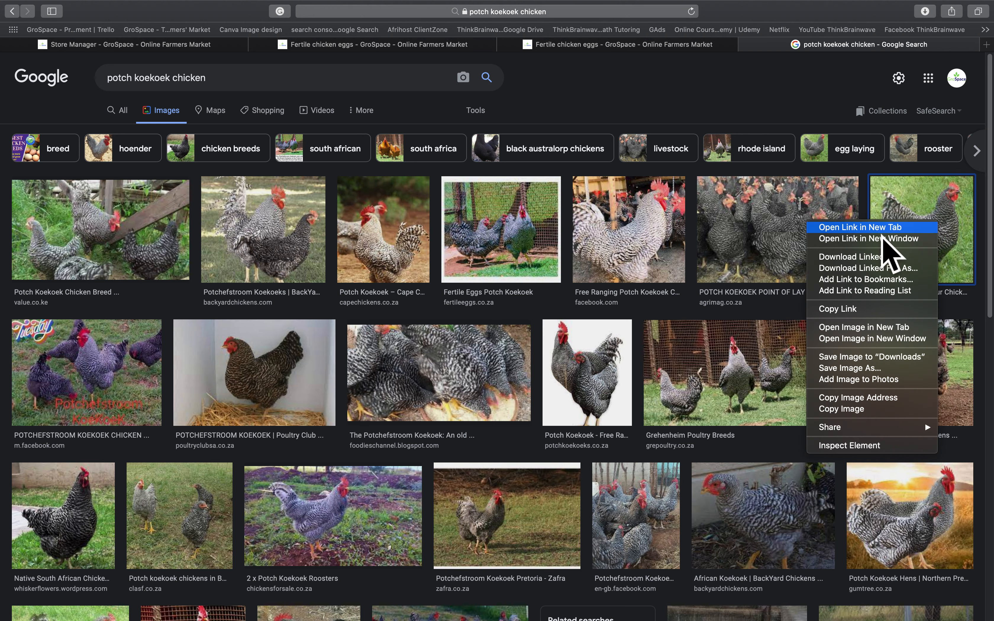
{"action": "left_click", "coordinate": [879, 231]}
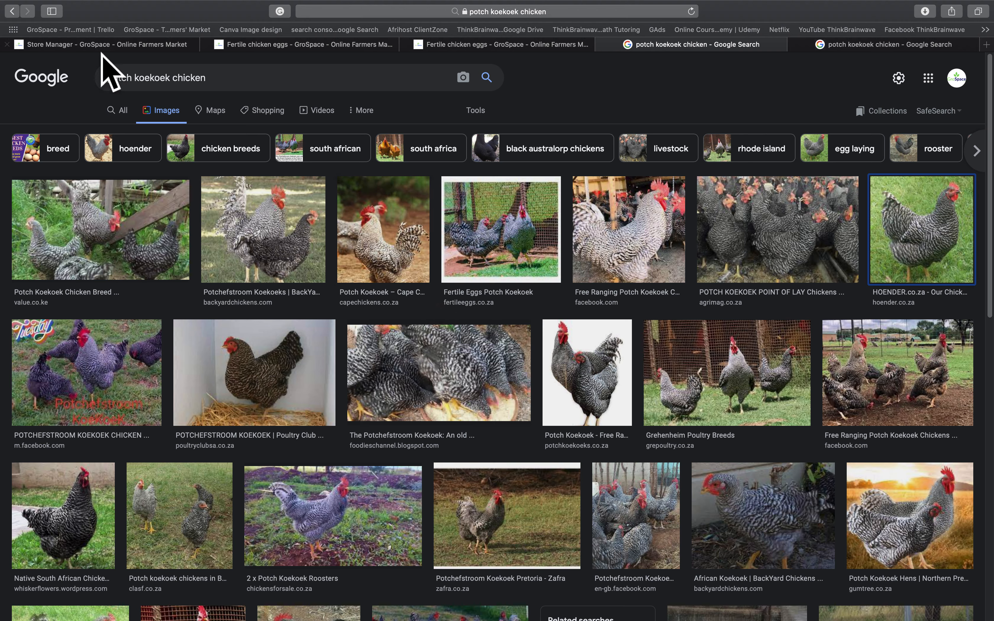
Step: Remove "potch koekoek" from the image search query, keeping only the word "chicken"
{"action": "double_click", "coordinate": [152, 82]}
{"action": "key", "text": "BackSpace"}
{"action": "key", "text": "BackSpace"}
{"action": "key", "text": "BackSpace"}
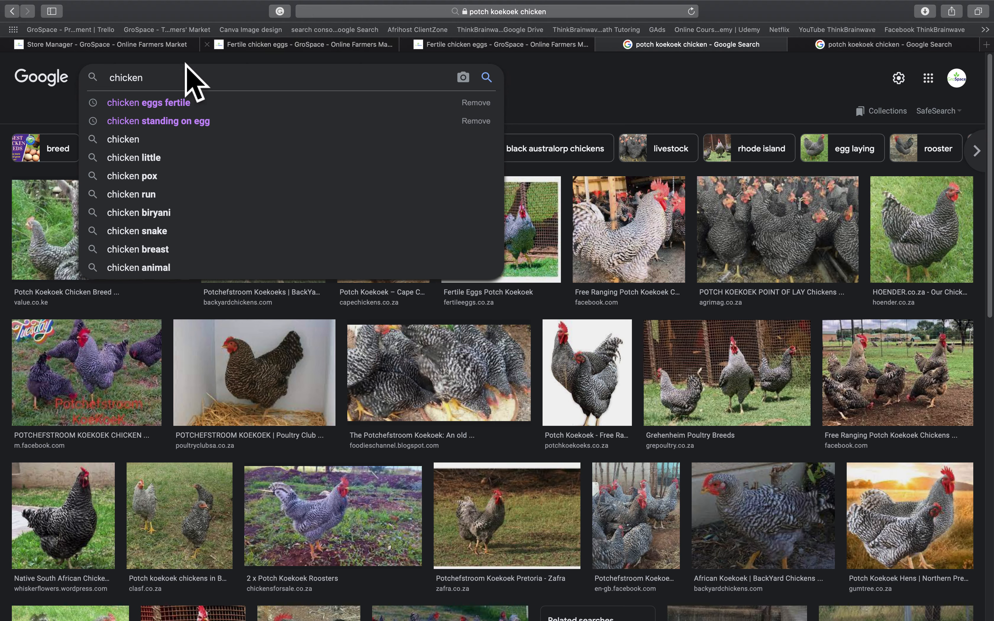
Step: Expand the Potch Koekoek variation in the Store Manager and select the existing Potch koekoek chicken picture from the media library for its image
{"action": "left_click", "coordinate": [122, 45]}
{"action": "scroll", "coordinate": [665, 304], "scroll_direction": "up", "scroll_amount": 6}
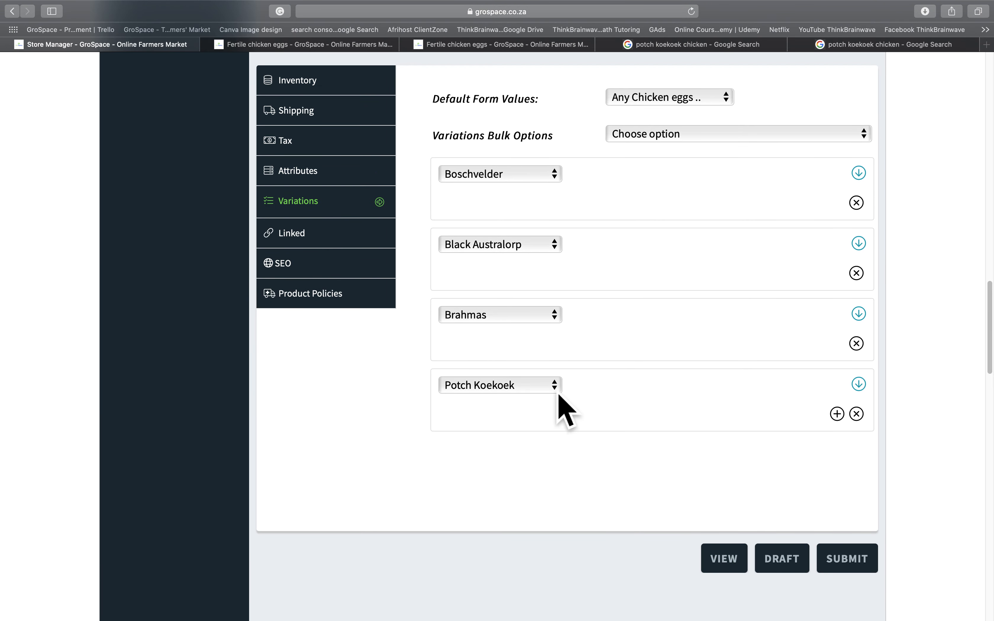
{"action": "left_click", "coordinate": [858, 385]}
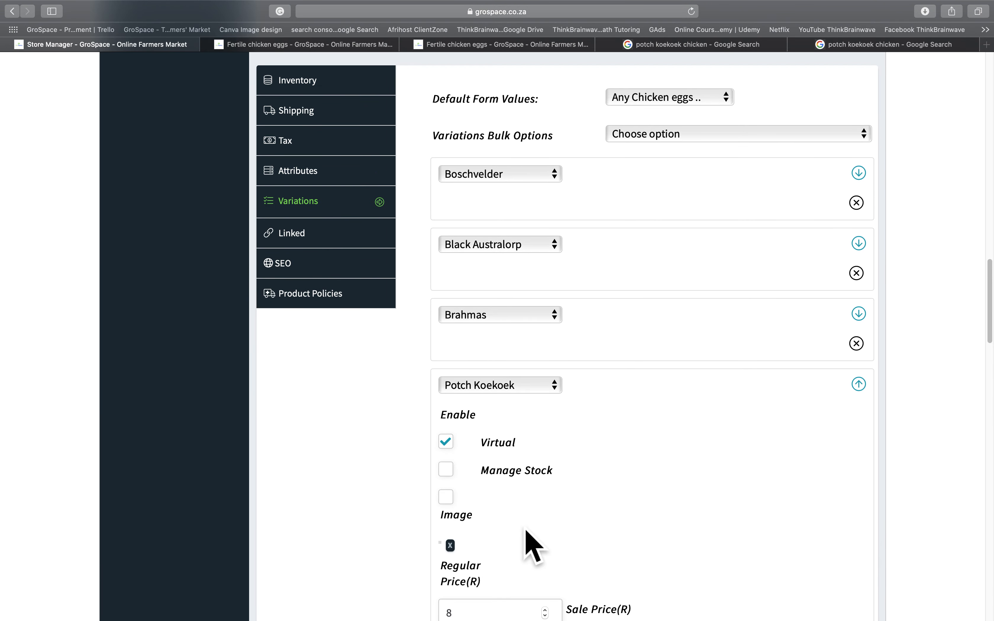
{"action": "left_click", "coordinate": [447, 552]}
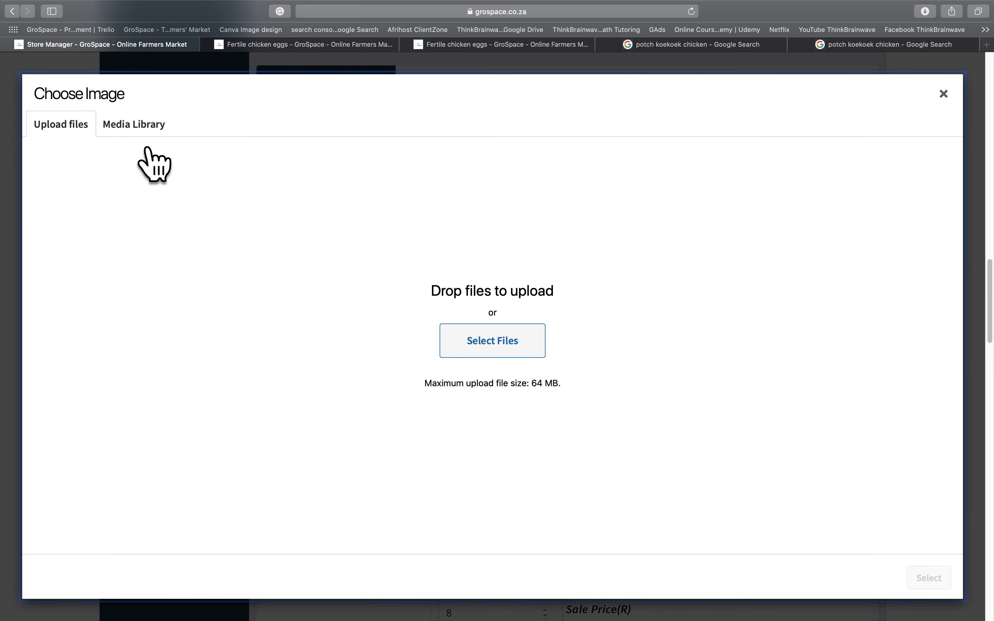
{"action": "left_click", "coordinate": [147, 142]}
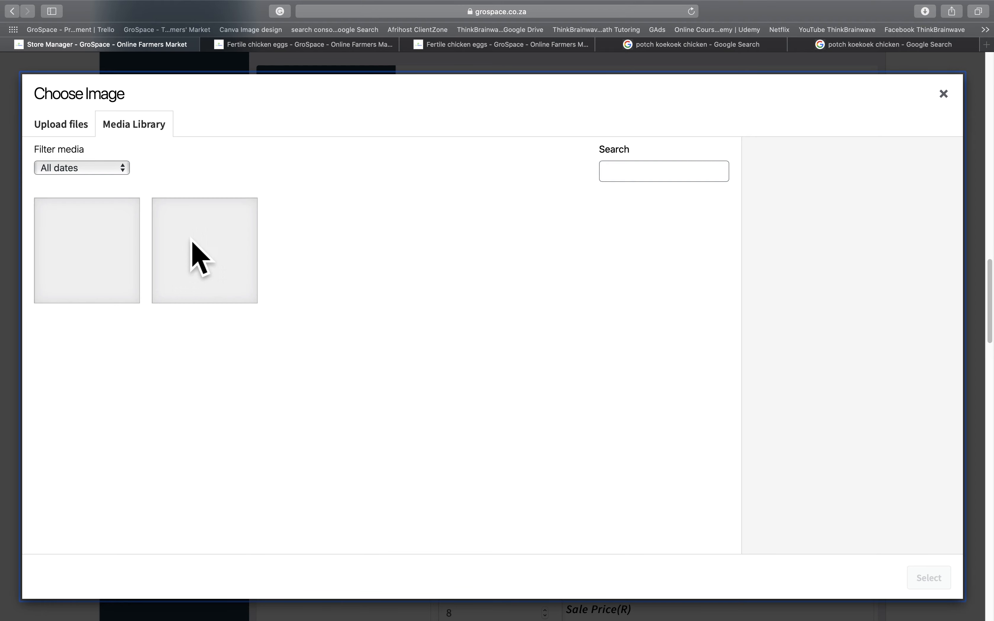
{"action": "left_click", "coordinate": [218, 281]}
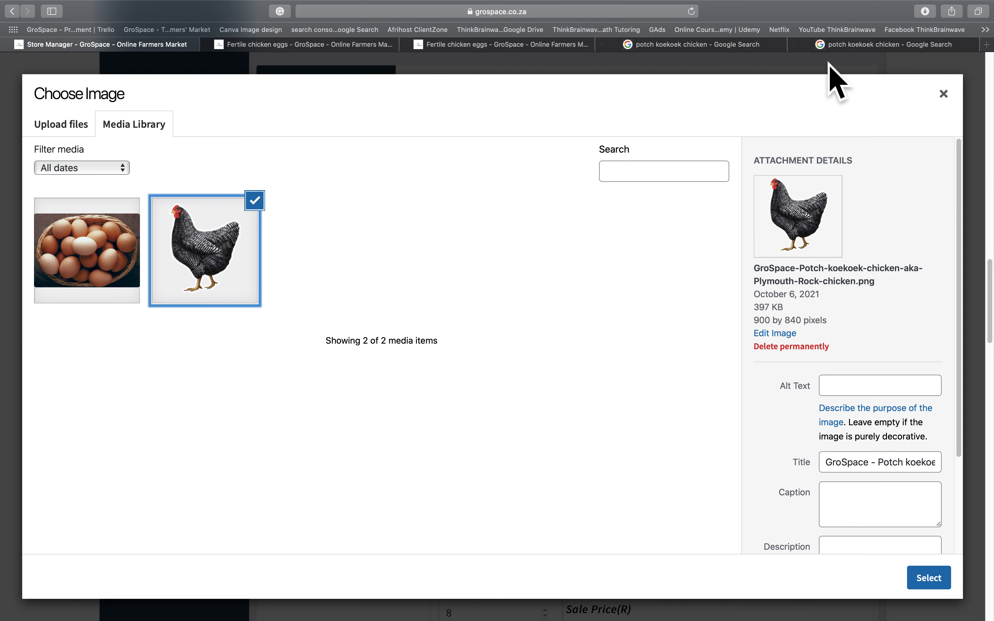
Step: Visit the hoender.co.za page from the opened image result and examine its Potch-Koekoek description and pictures
{"action": "left_click", "coordinate": [838, 47]}
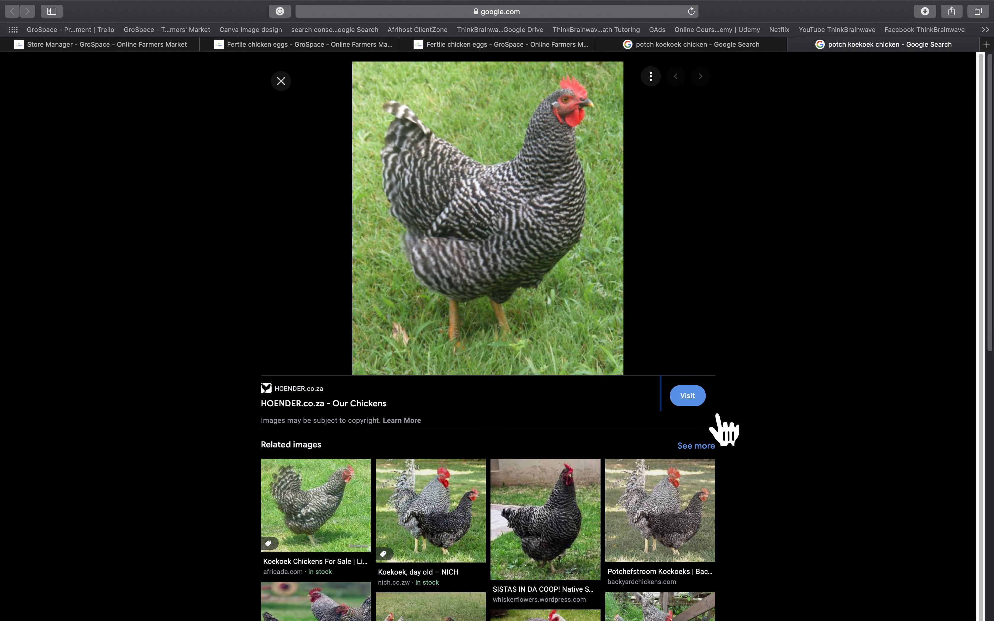
{"action": "left_click", "coordinate": [698, 399]}
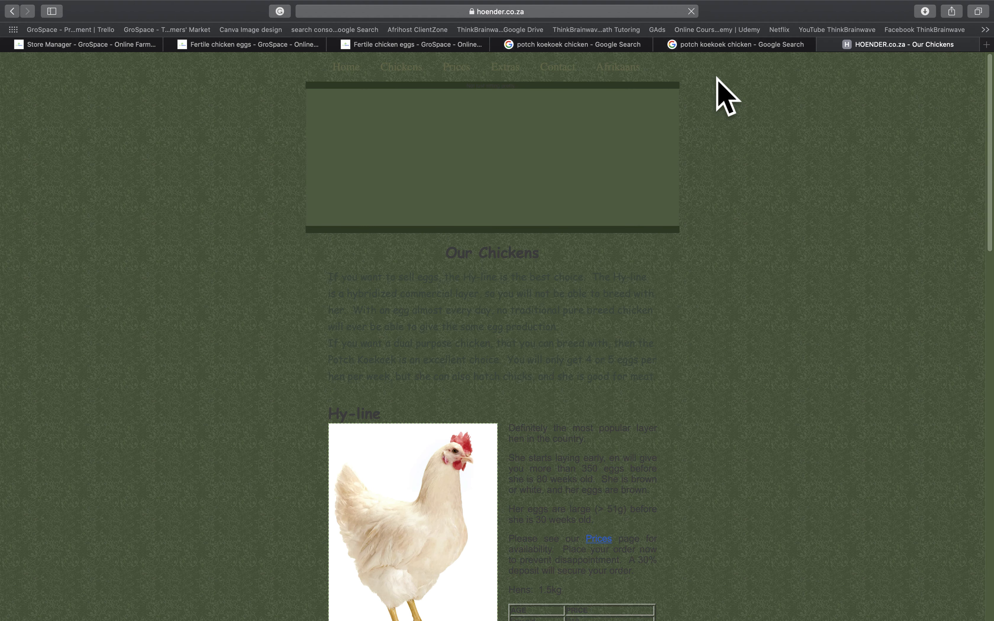
{"action": "scroll", "coordinate": [431, 450], "scroll_direction": "down", "scroll_amount": 4}
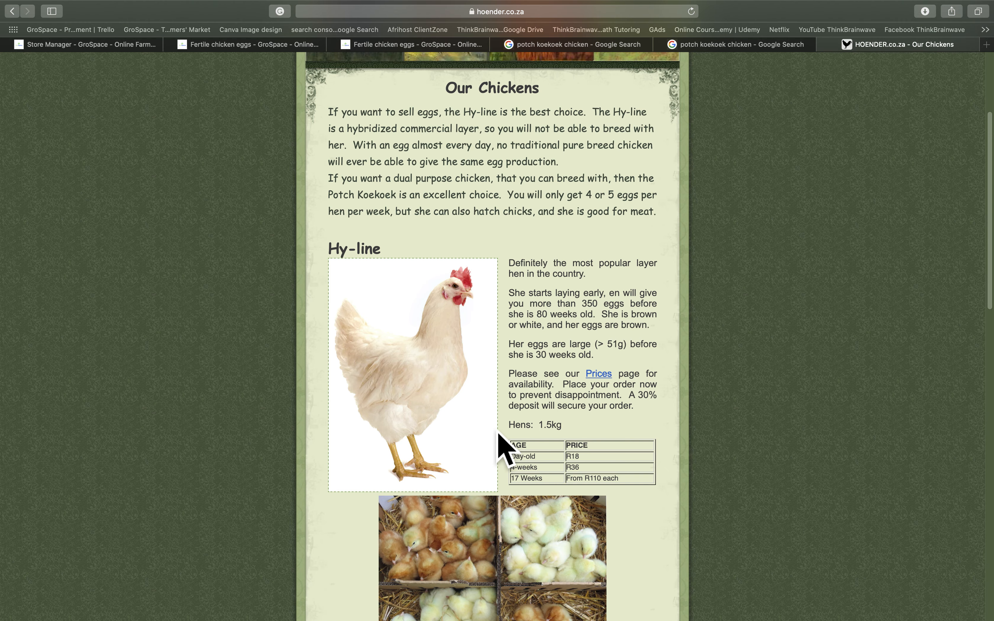
{"action": "scroll", "coordinate": [499, 435], "scroll_direction": "down", "scroll_amount": 15}
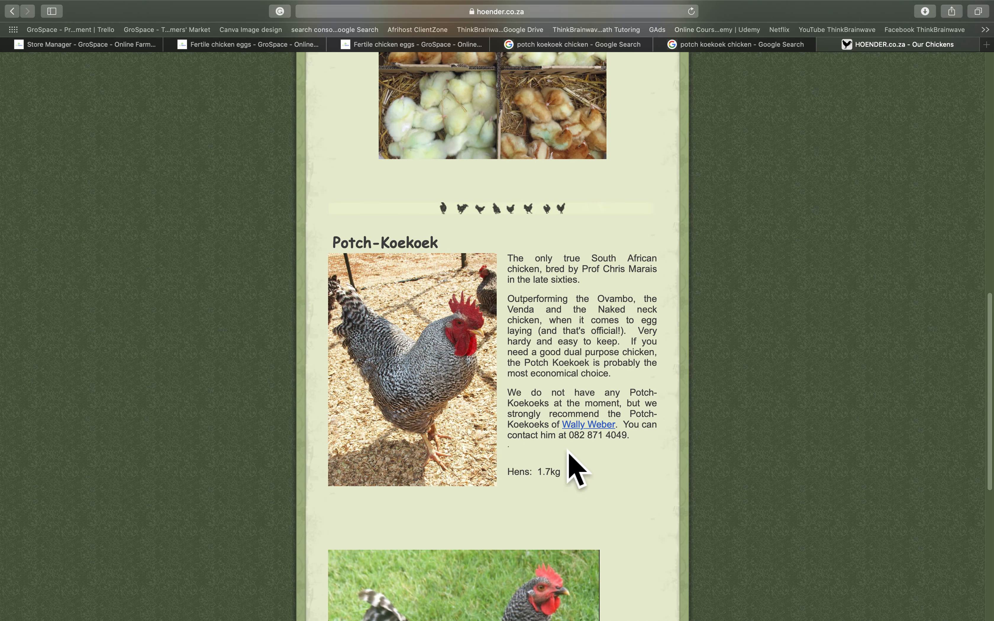
{"action": "scroll", "coordinate": [564, 474], "scroll_direction": "down", "scroll_amount": 10}
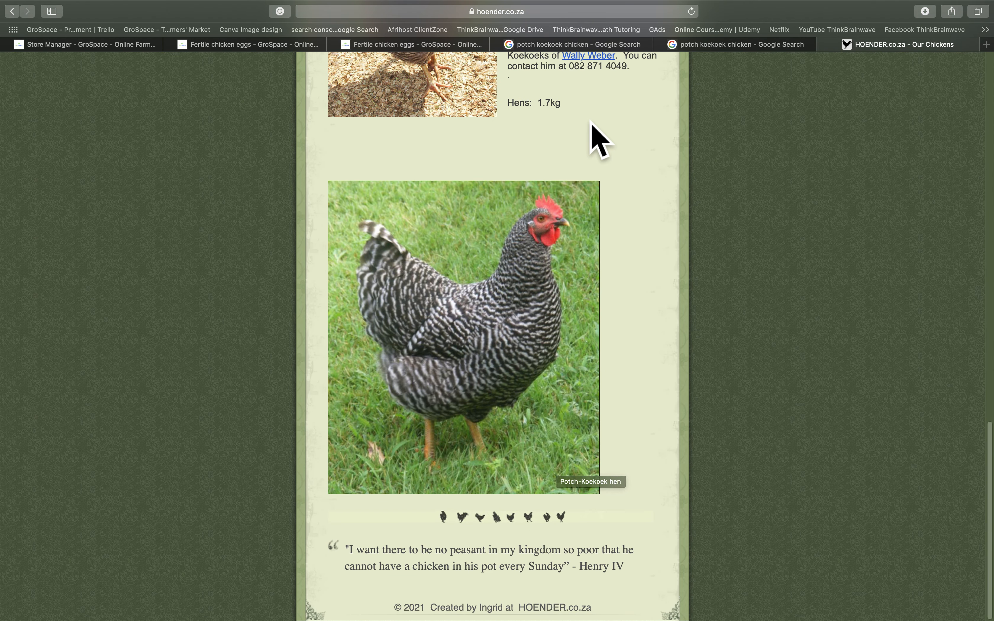
{"action": "scroll", "coordinate": [531, 87], "scroll_direction": "up", "scroll_amount": 5}
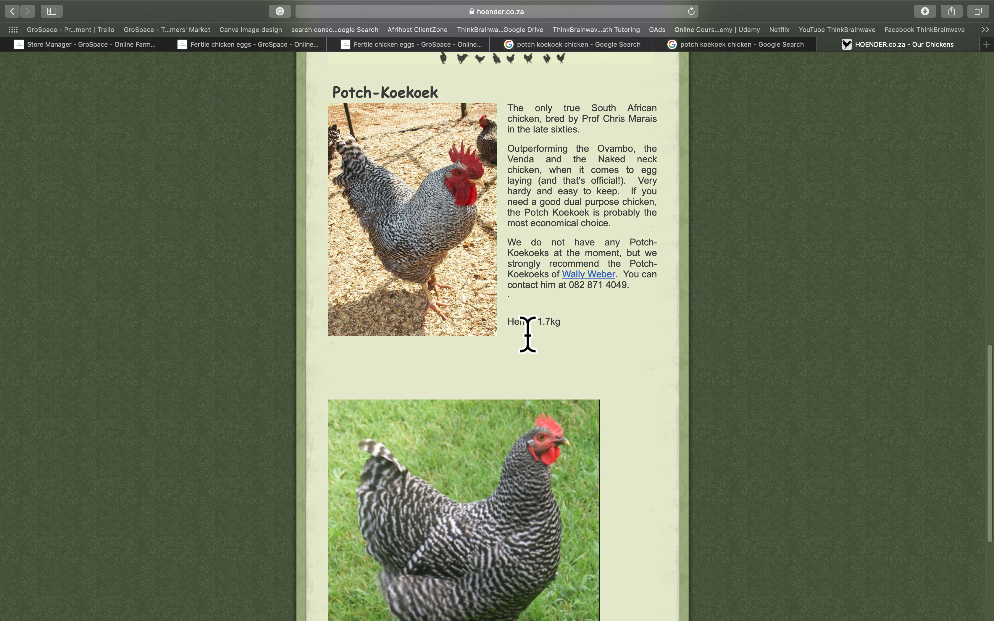
{"action": "scroll", "coordinate": [528, 333], "scroll_direction": "up", "scroll_amount": 3}
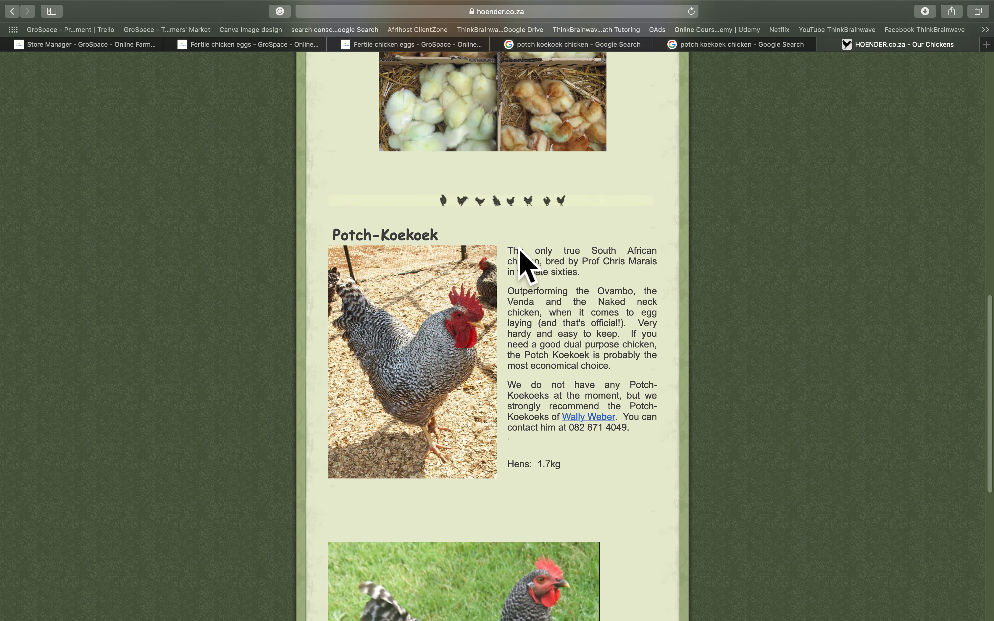
Step: Check the seller's breed list in WhatsApp and run the image search for "brahma chicken"
{"action": "left_click", "coordinate": [762, 46]}
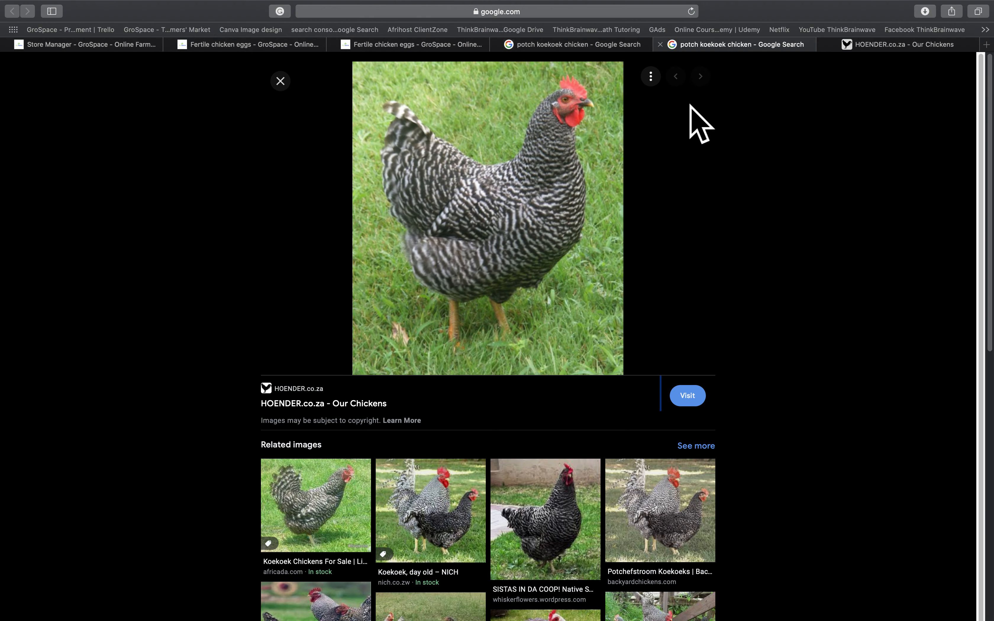
{"action": "left_click", "coordinate": [567, 46]}
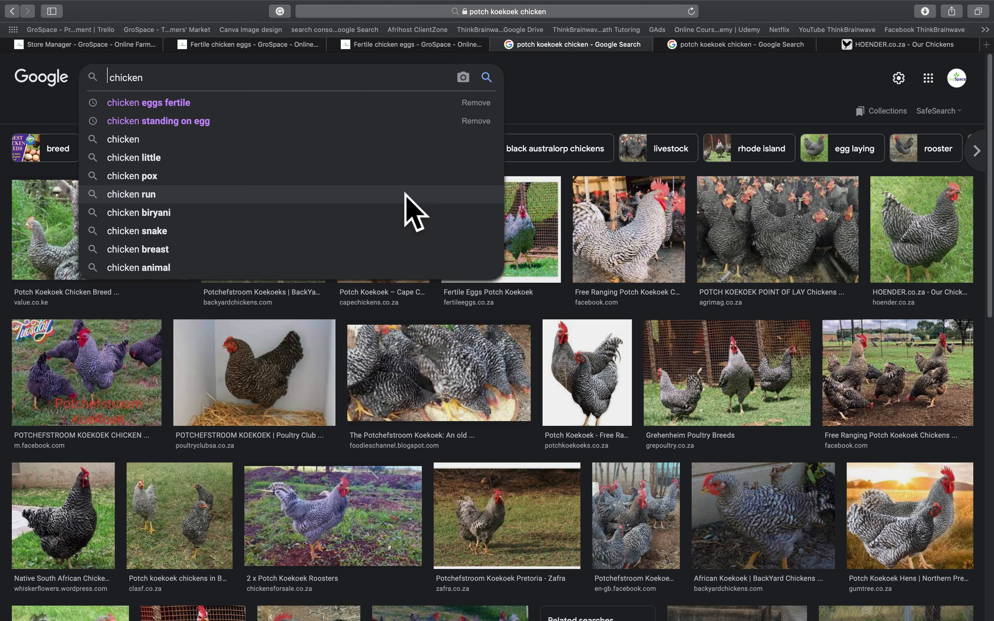
{"action": "key", "text": "ctrl+Left"}
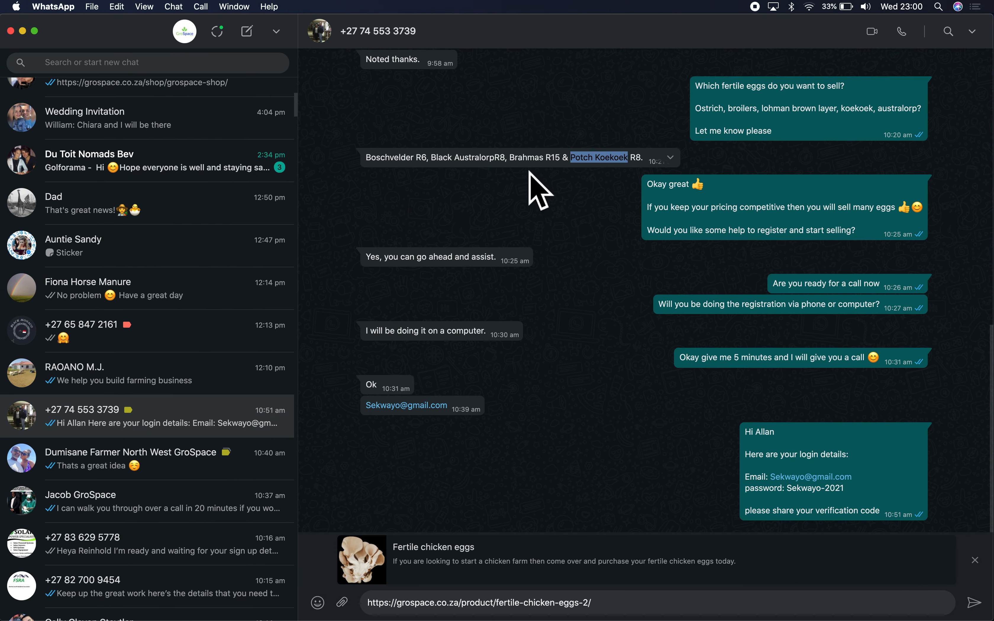
{"action": "key", "text": "ctrl+Right"}
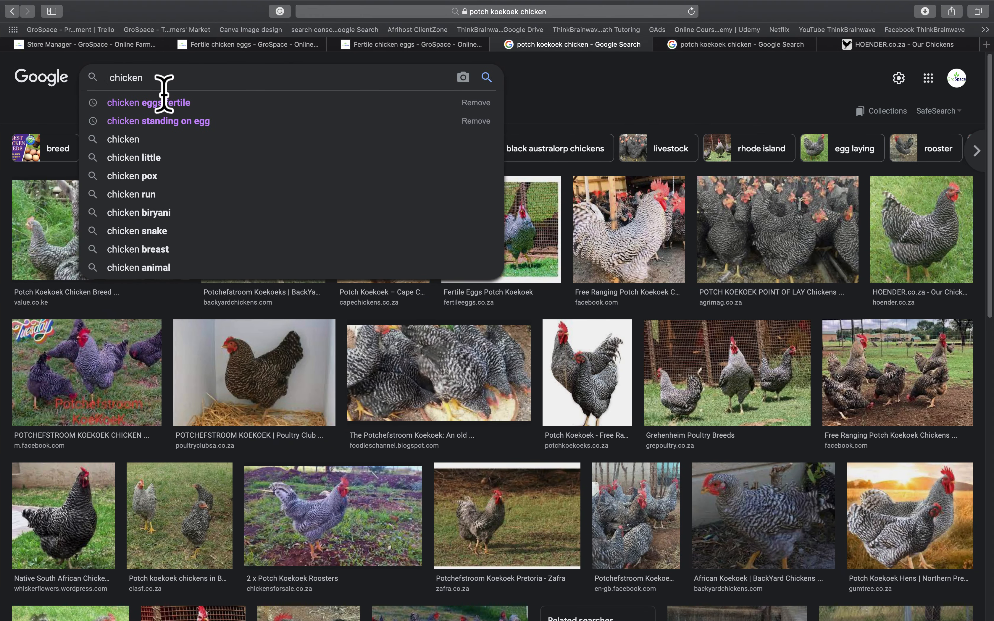
{"action": "type", "text": "hma"}
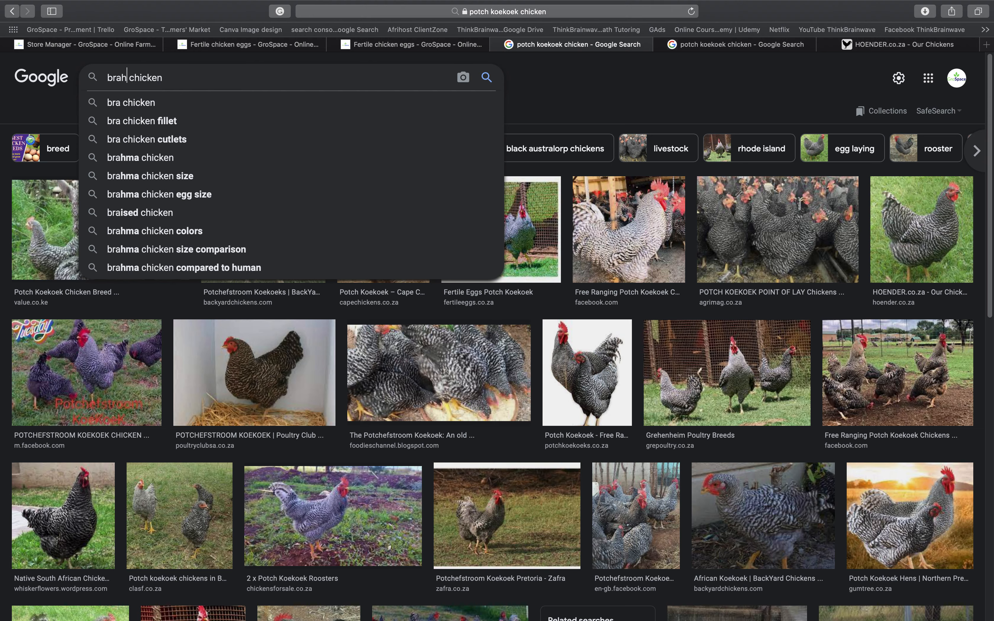
{"action": "key", "text": "Return"}
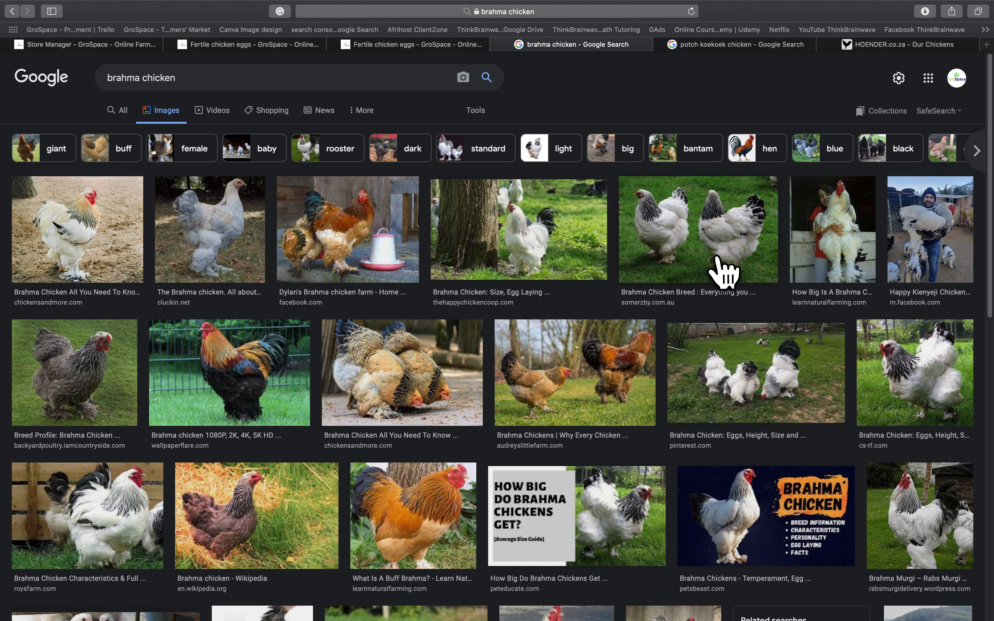
Step: Preview the Brahma chicken pictures from Somerzby, Pinterest and Colourbox
{"action": "left_click", "coordinate": [717, 258]}
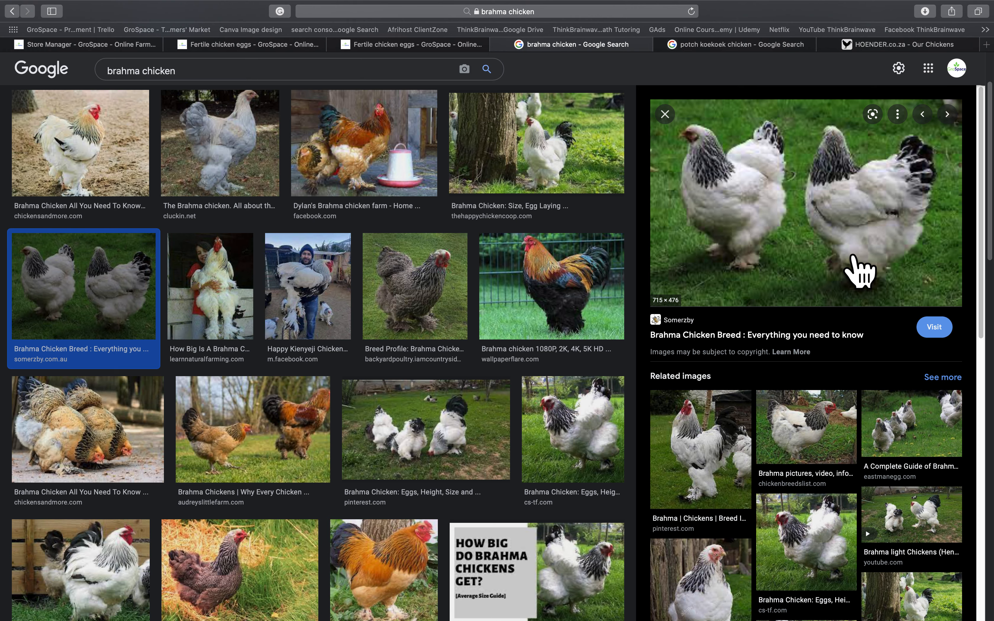
{"action": "left_click", "coordinate": [745, 447]}
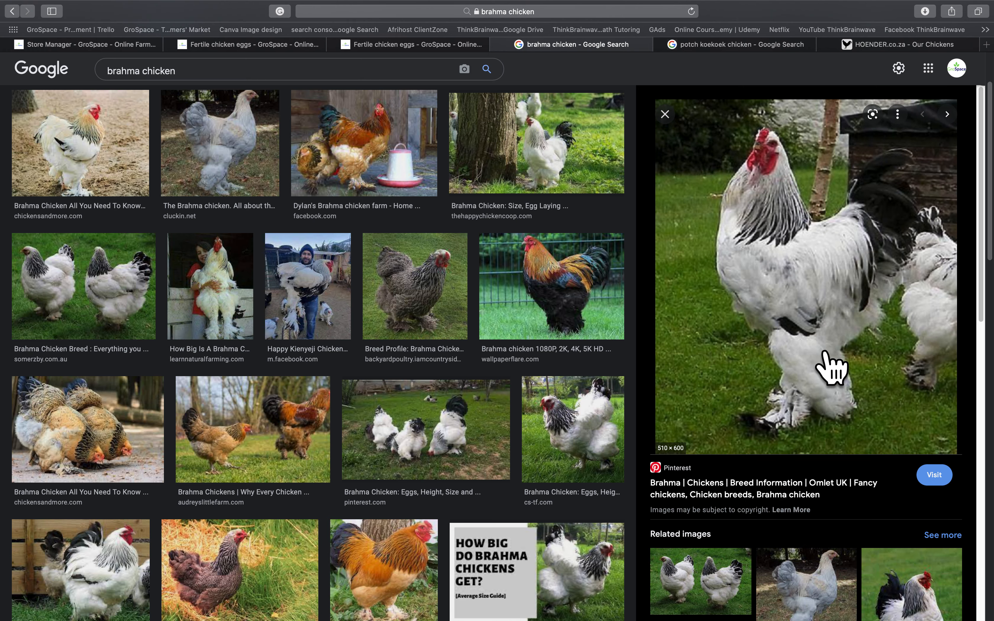
{"action": "right_click", "coordinate": [804, 335]}
{"action": "left_click", "coordinate": [768, 343]}
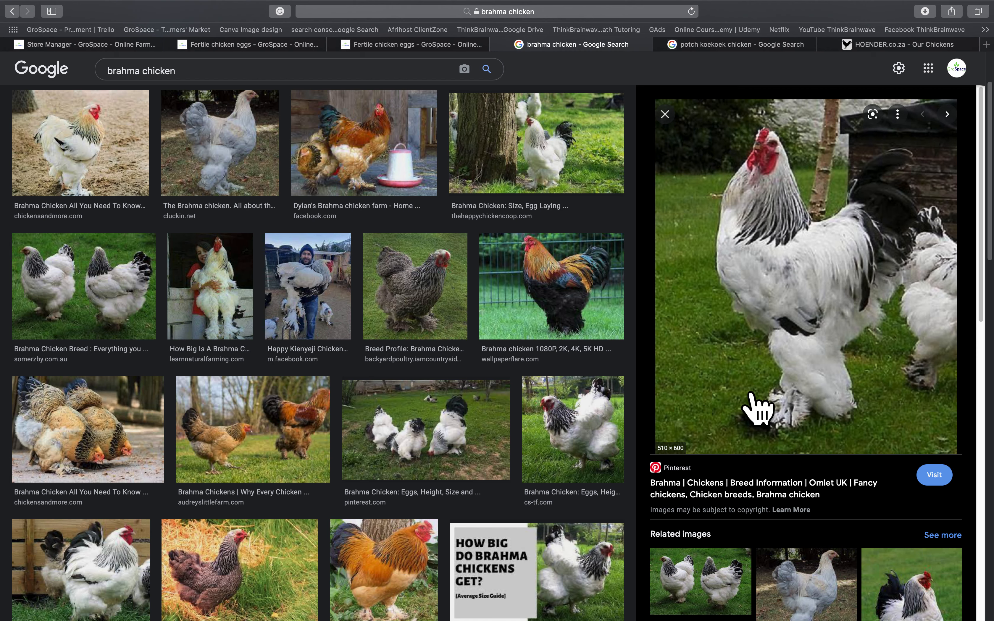
{"action": "scroll", "coordinate": [759, 407], "scroll_direction": "down", "scroll_amount": 3}
{"action": "scroll", "coordinate": [758, 407], "scroll_direction": "down", "scroll_amount": 3}
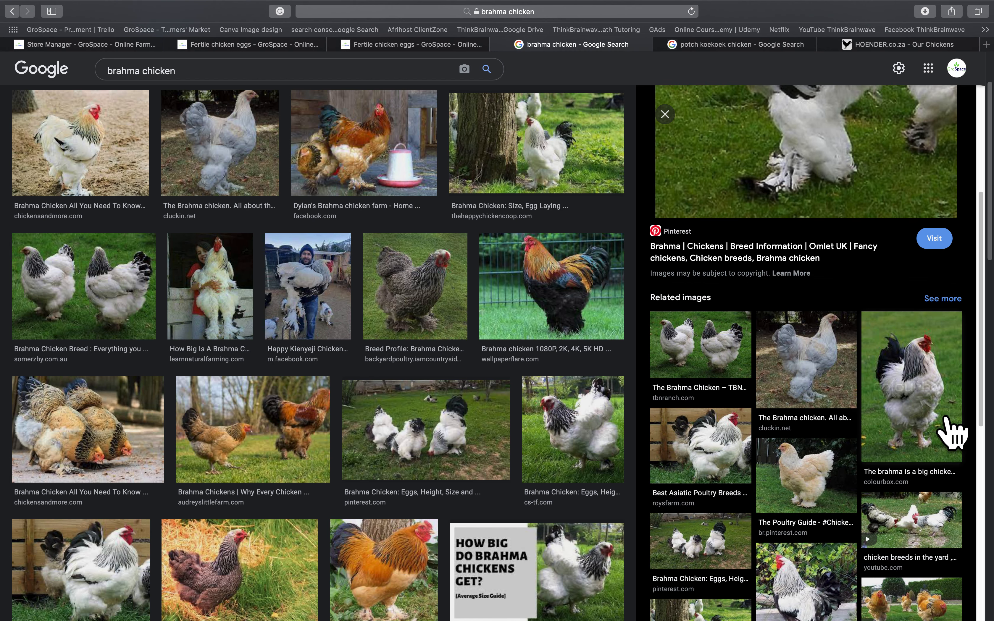
{"action": "left_click", "coordinate": [952, 435]}
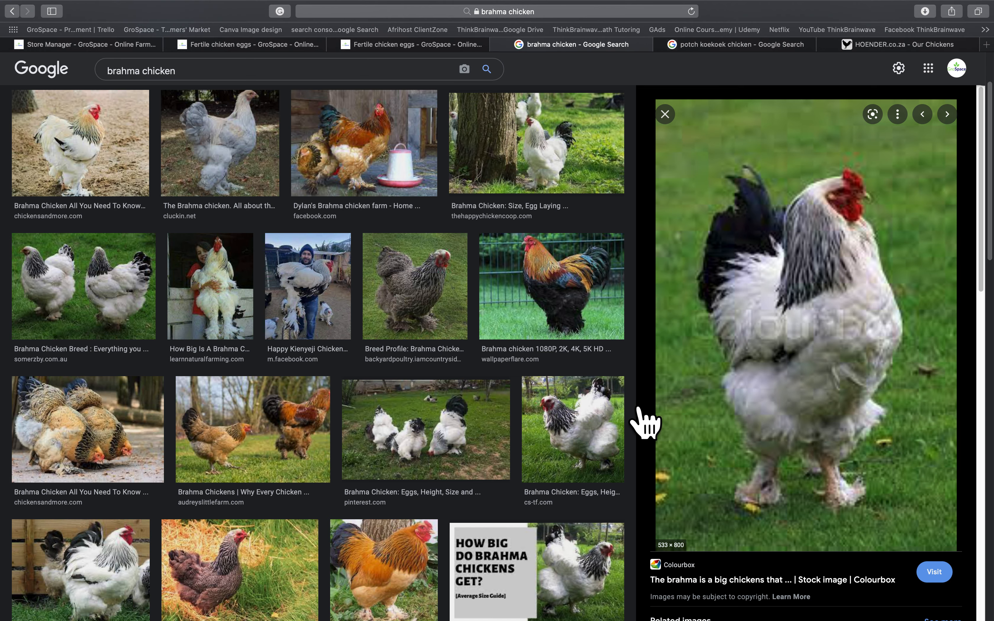
Step: Open the RoysFarm picture "Brahma Chicken Characteristics & Full Breed Info" and save it to Downloads
{"action": "scroll", "coordinate": [608, 415], "scroll_direction": "down", "scroll_amount": 5}
{"action": "left_click", "coordinate": [61, 387]}
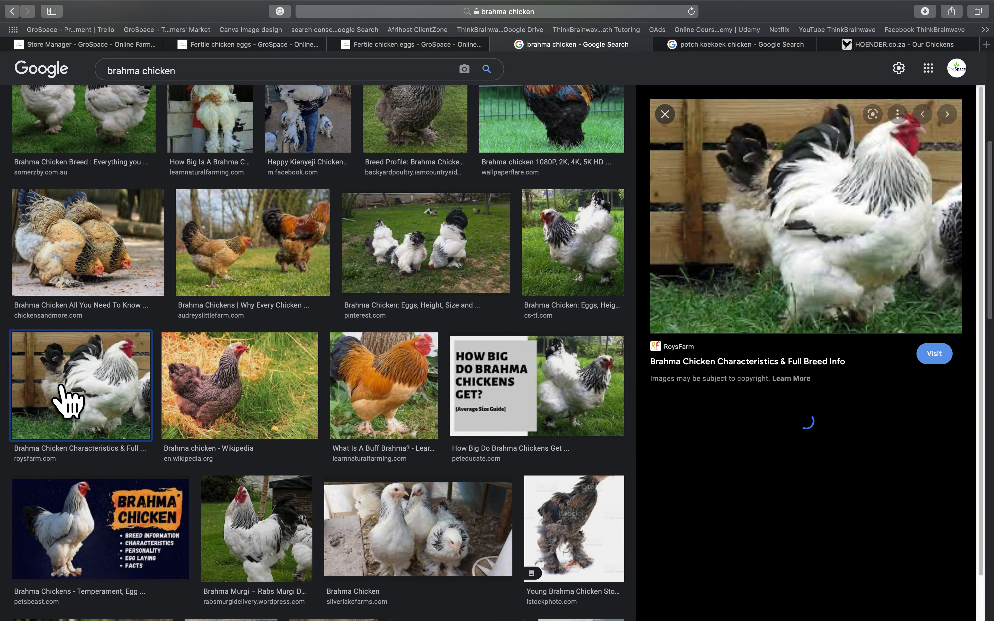
{"action": "right_click", "coordinate": [775, 239]}
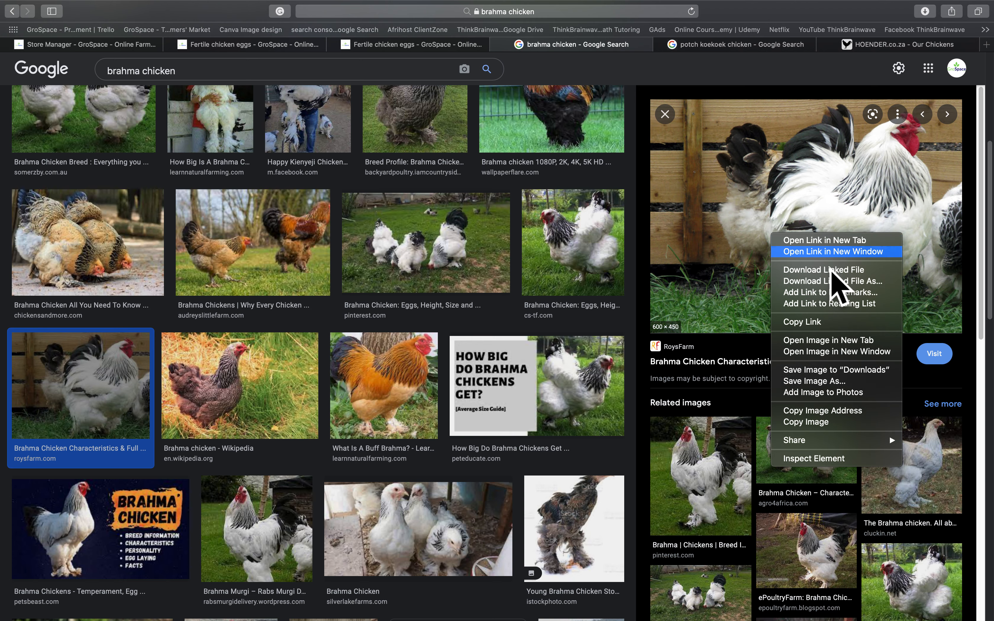
{"action": "left_click", "coordinate": [826, 370]}
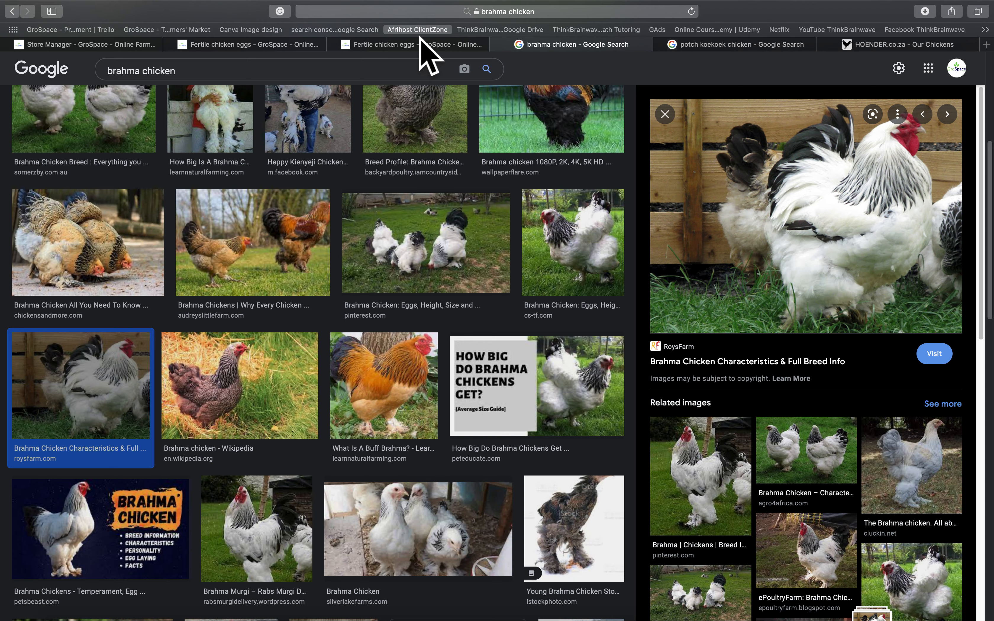
Step: Close both image search tabs and the two Fertile chicken eggs product page tabs, returning to the Store Manager
{"action": "left_click", "coordinate": [500, 52]}
{"action": "left_click", "coordinate": [500, 52]}
{"action": "left_click", "coordinate": [571, 48]}
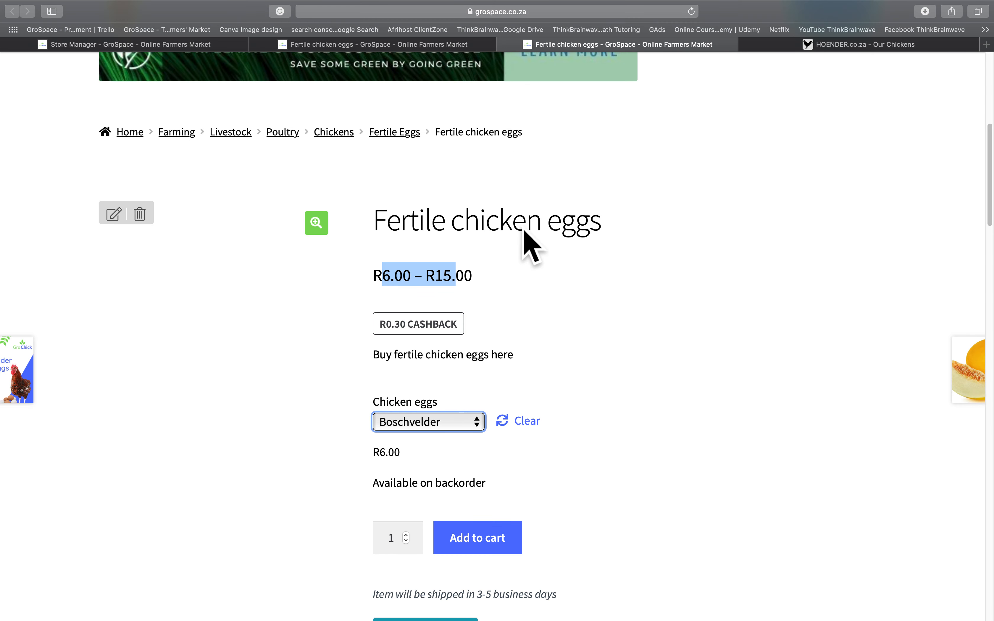
{"action": "left_click", "coordinate": [508, 47]}
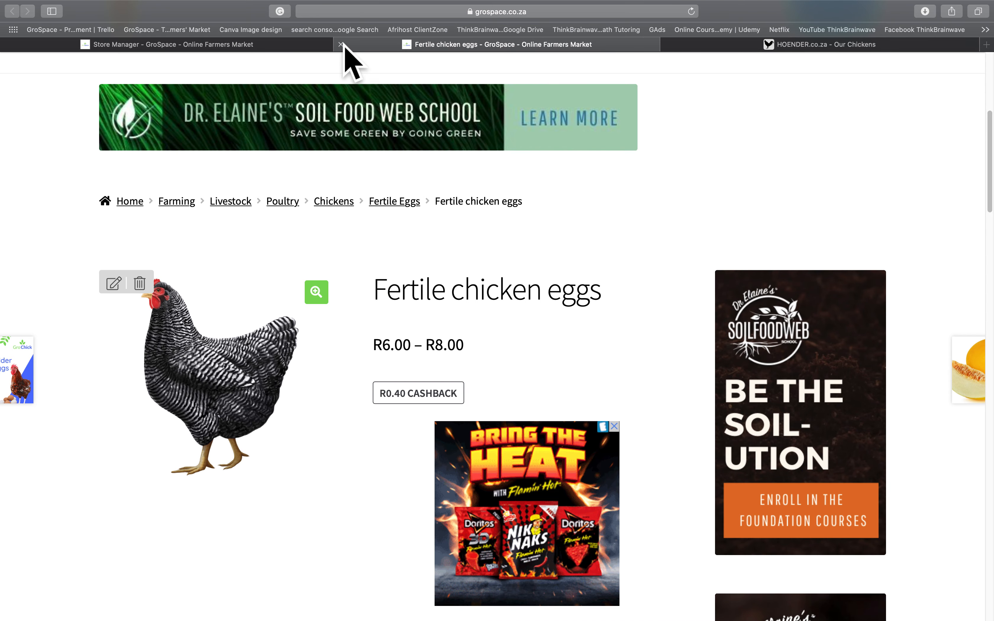
{"action": "left_click", "coordinate": [341, 44]}
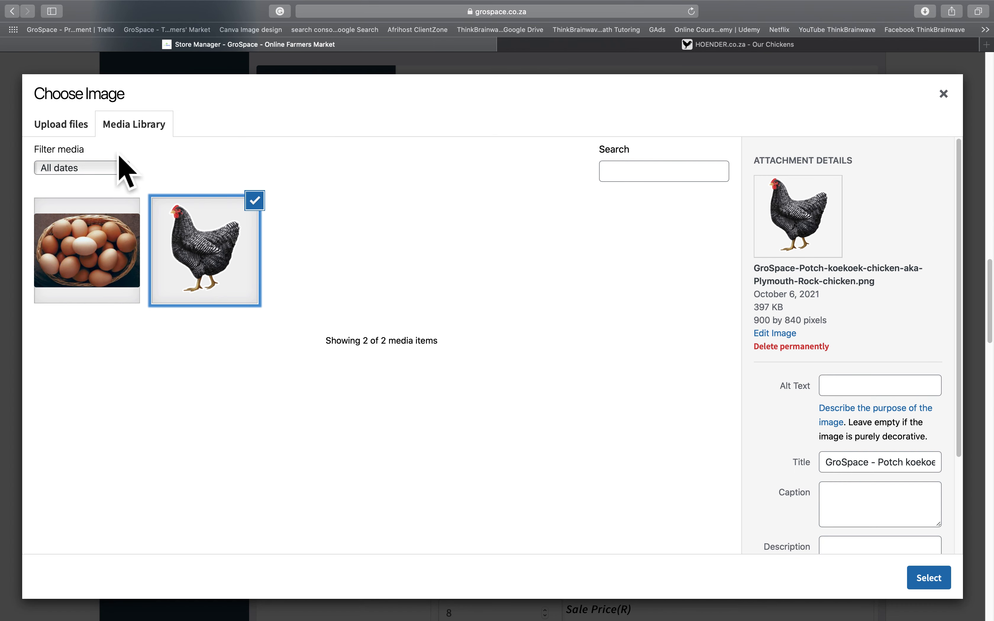
Step: Upload Brahma.jpg, Australorp.jpg and Boschveld_Hen.jpg from Downloads to the store's media library
{"action": "left_click", "coordinate": [76, 128]}
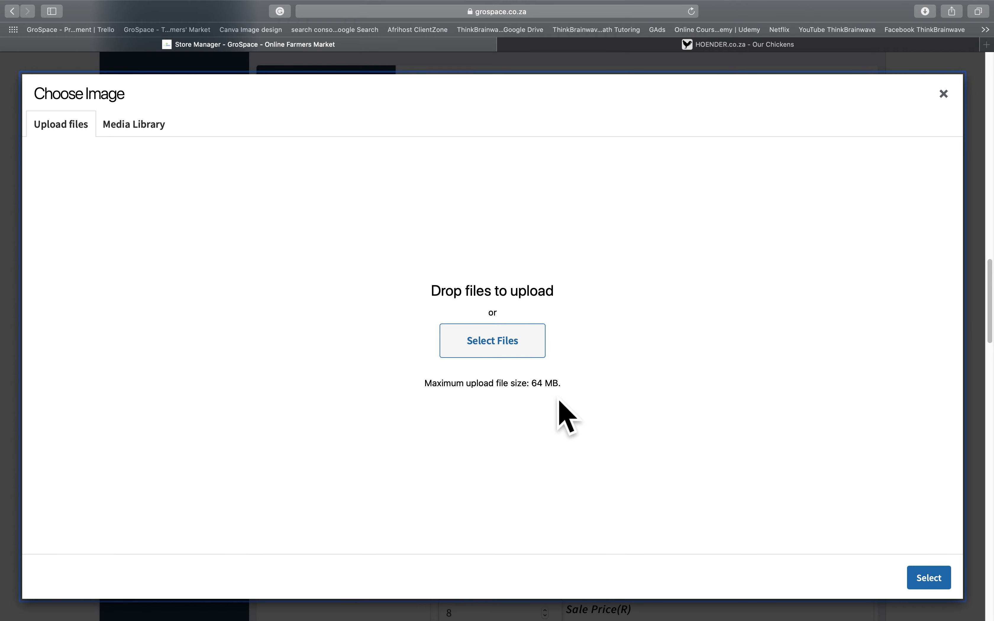
{"action": "left_click", "coordinate": [547, 356]}
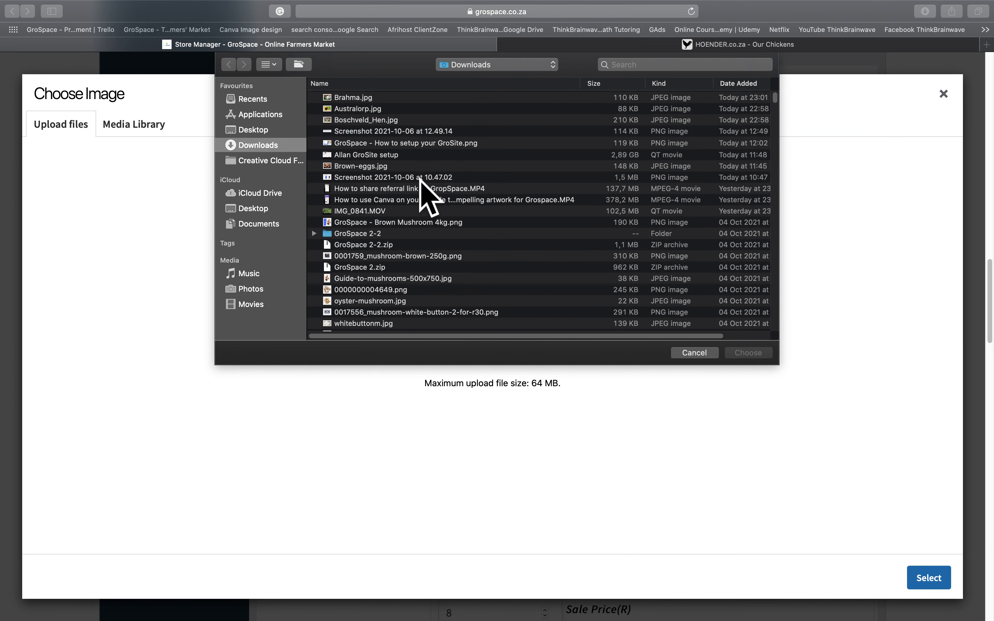
{"action": "left_click", "coordinate": [367, 103]}
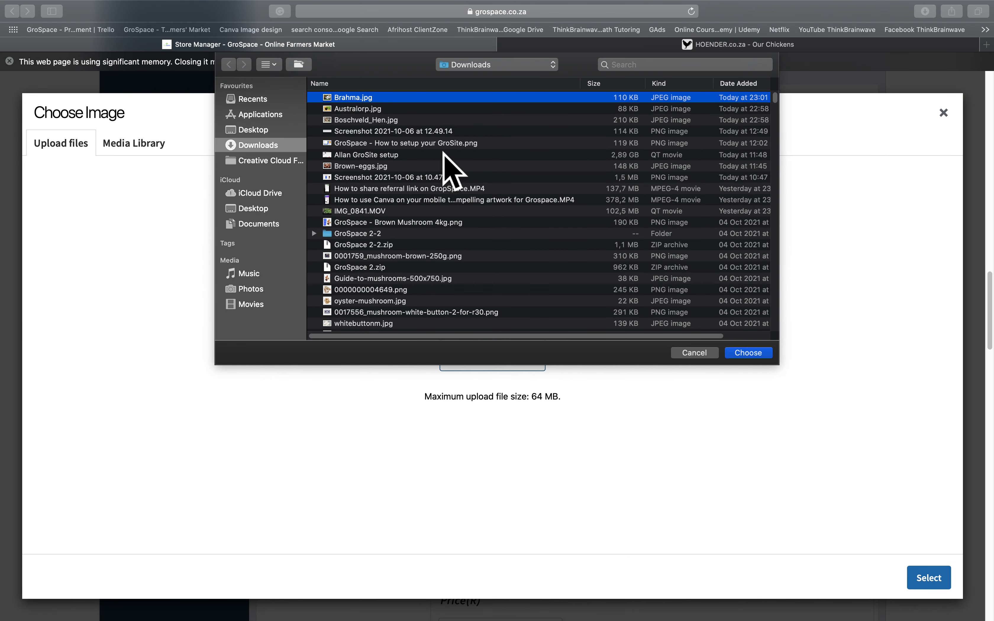
{"action": "key", "text": "shift+Down"}
{"action": "key", "text": "shift+Down"}
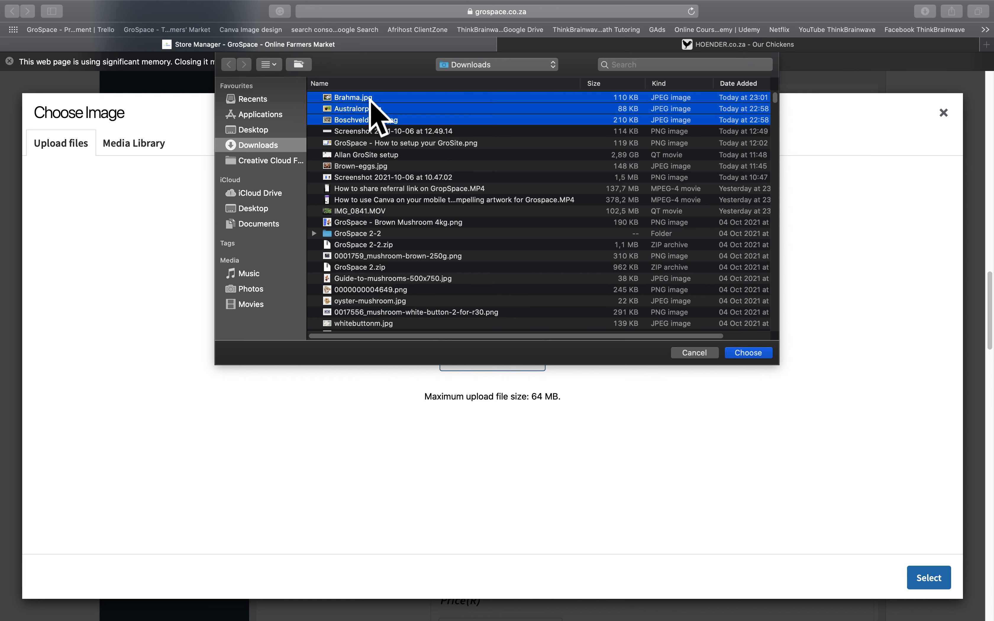
{"action": "key", "text": "Return"}
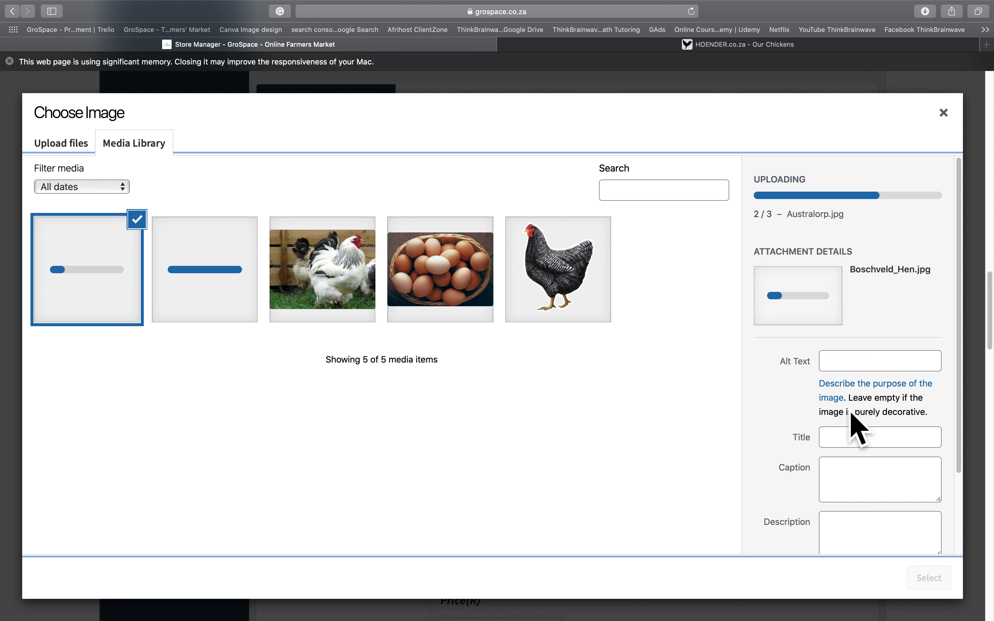
Step: Fill the Potch koekoek picture's alt text, caption and description with its title "GroSpace - Potch koekoek chicken aka Plymouth Rock chicken"
{"action": "left_click", "coordinate": [598, 291]}
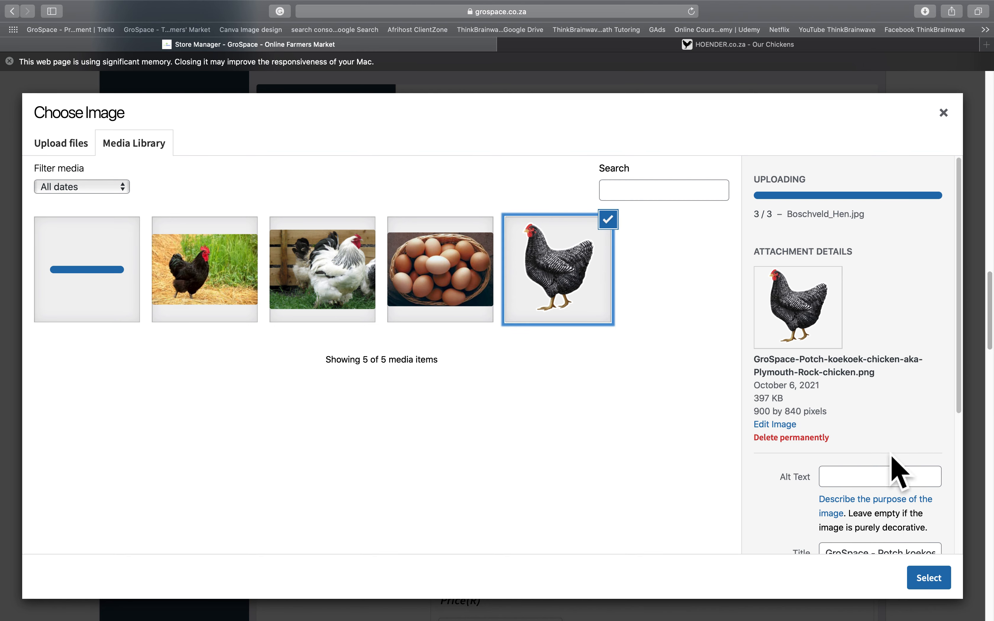
{"action": "scroll", "coordinate": [896, 472], "scroll_direction": "down", "scroll_amount": 3}
{"action": "left_click", "coordinate": [895, 442]}
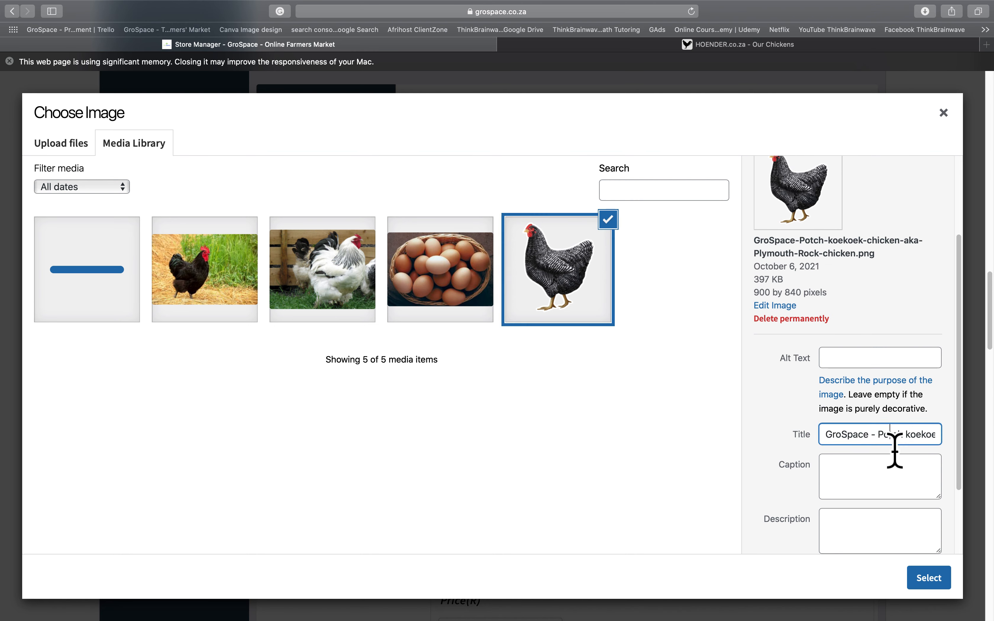
{"action": "key", "text": "super+a"}
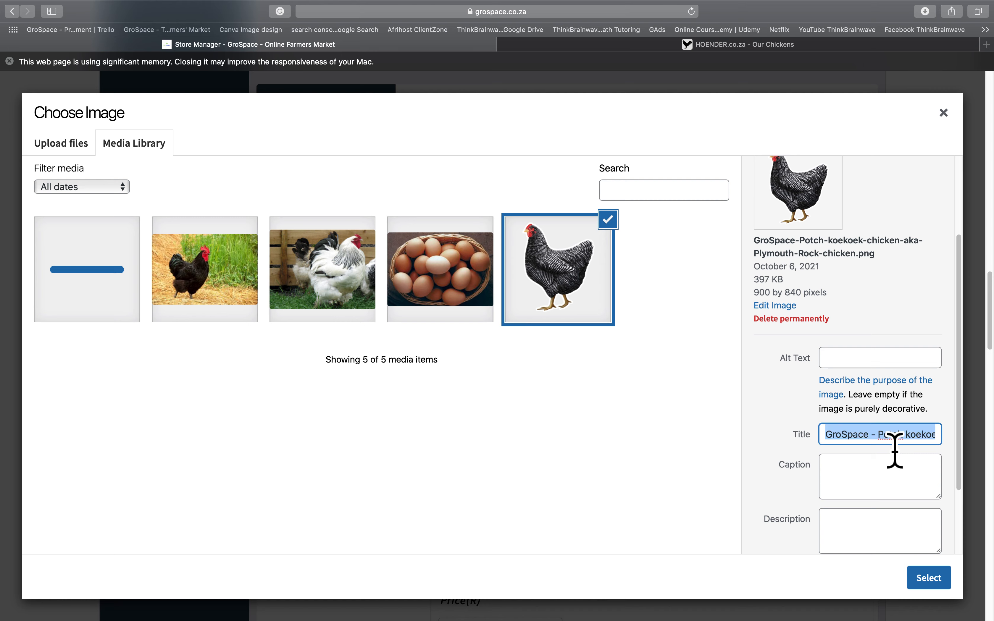
{"action": "scroll", "coordinate": [895, 450], "scroll_direction": "down", "scroll_amount": 2}
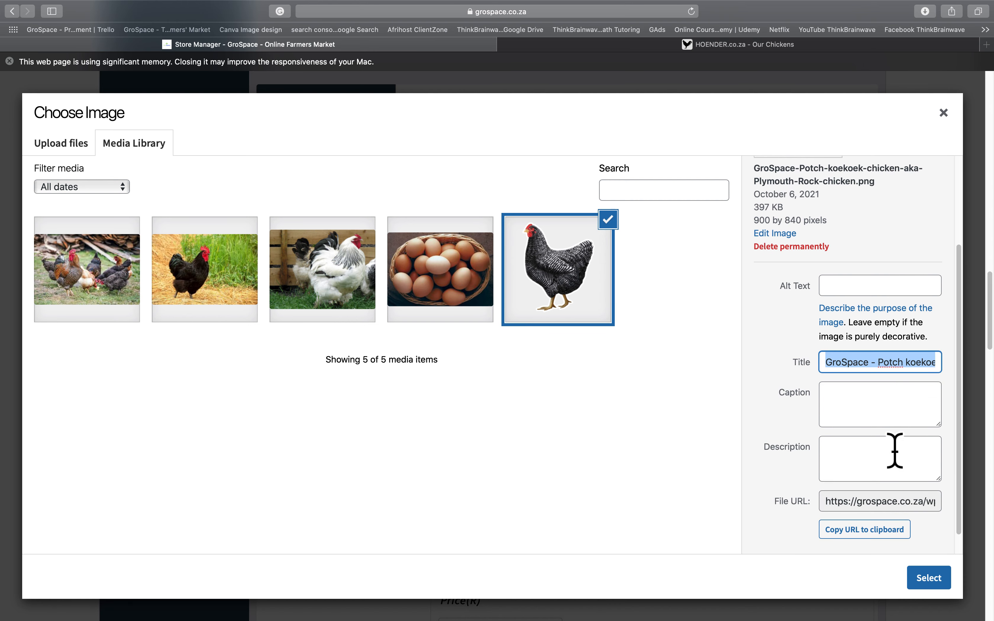
{"action": "key", "text": "shift+Tab"}
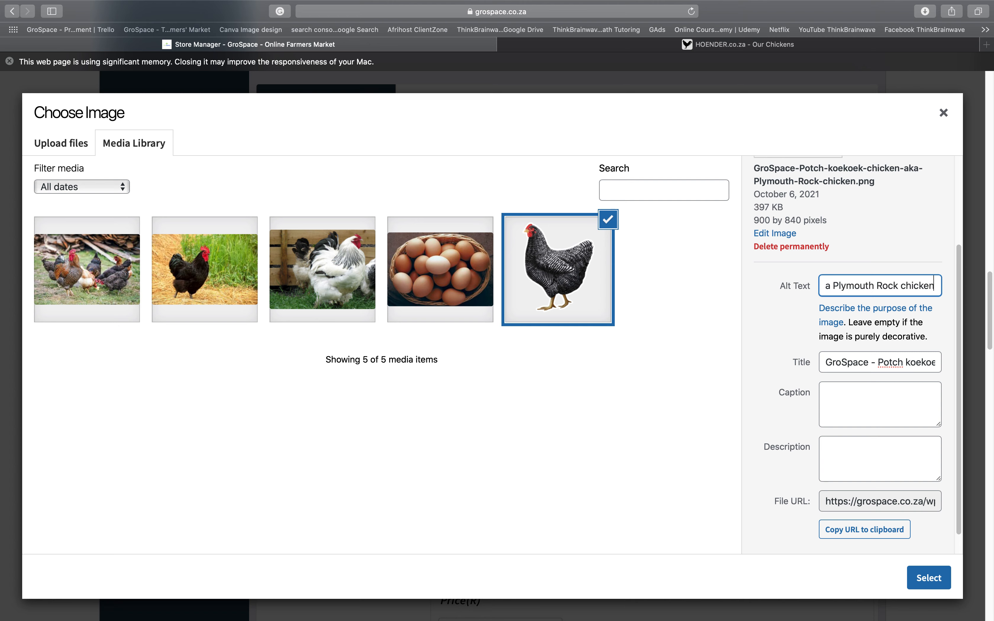
{"action": "key", "text": "Tab"}
{"action": "key", "text": "Tab"}
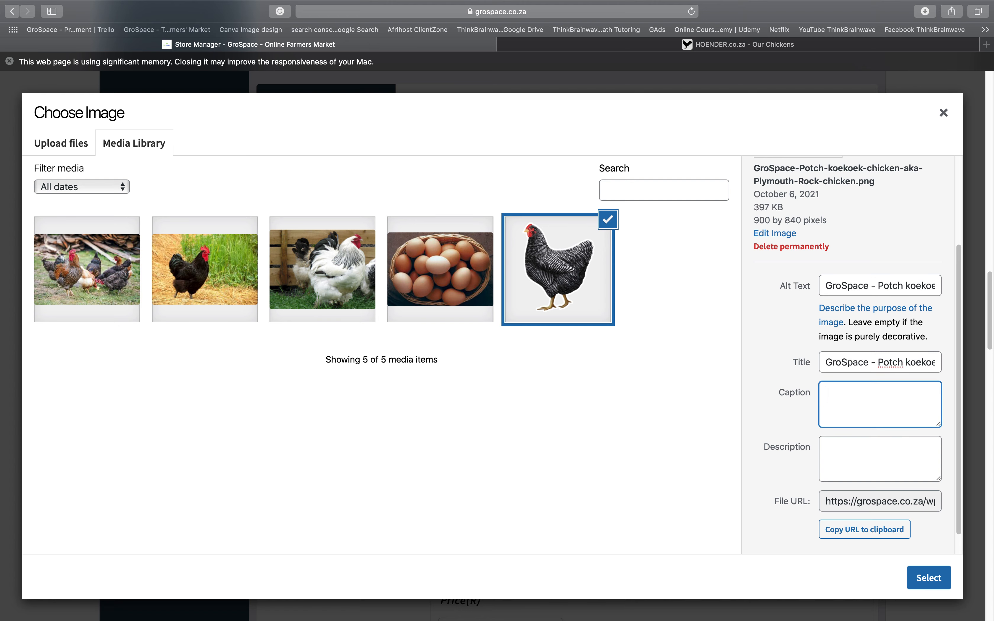
{"action": "type", "text": "GroSpace - Potch koekoek chicken aka Plymouth Rock chicken"}
{"action": "key", "text": "Tab"}
{"action": "type", "text": "GroSpace - Potch koekoek chicken aka Plymouth Rock chicken"}
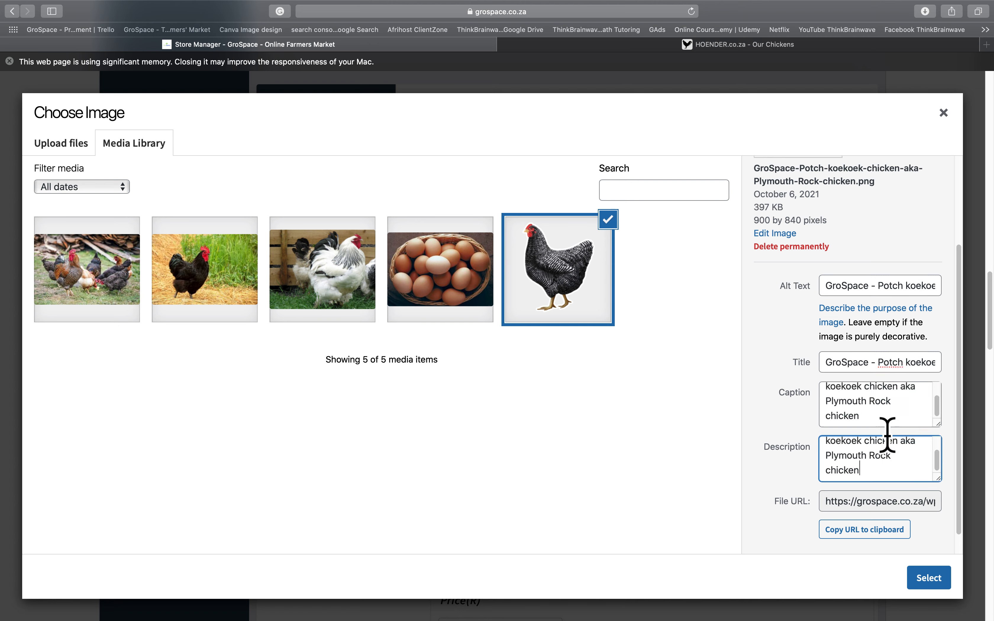
Step: Copy the "GroSpace - " prefix from the Potch koekoek picture's title and retitle the Brahma.jpg picture "GroSpace - Brahma Chicken"
{"action": "left_click_drag", "start_coordinate": [877, 363], "coordinate": [816, 380]}
{"action": "key", "text": "super+c"}
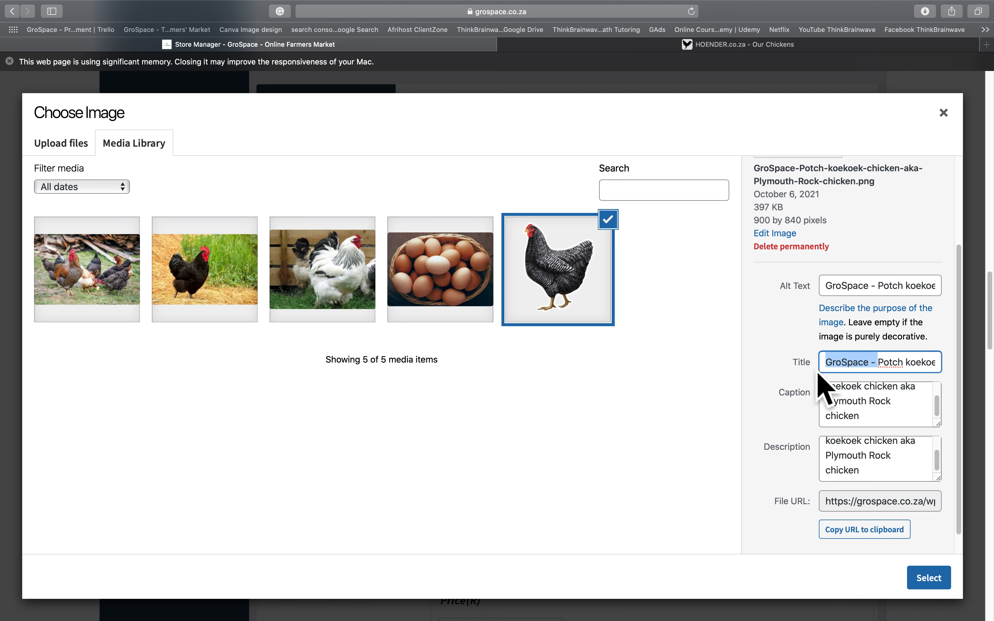
{"action": "left_click", "coordinate": [346, 304]}
{"action": "left_click", "coordinate": [880, 346]}
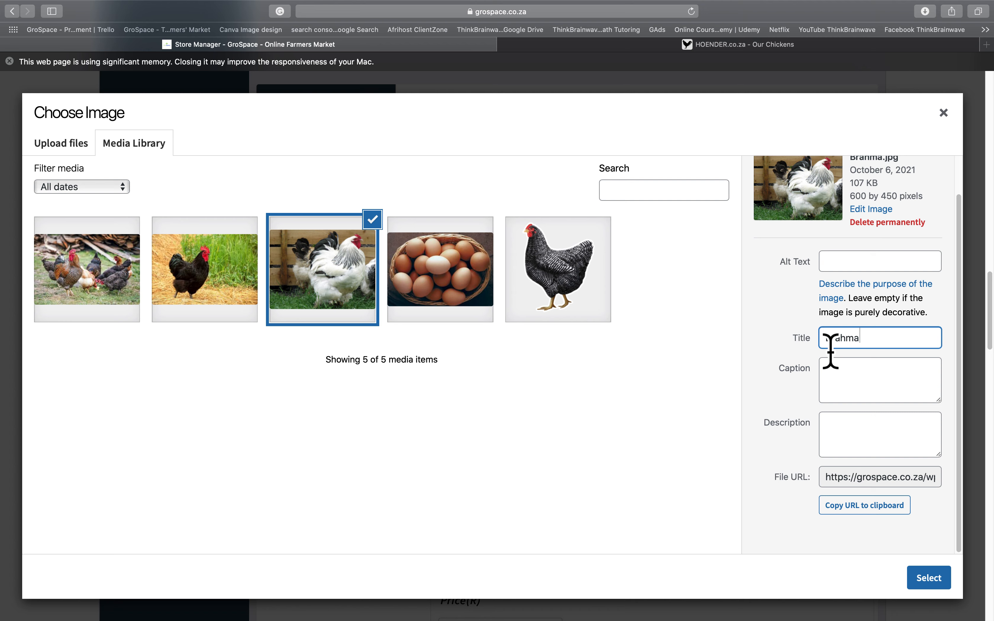
{"action": "key", "text": "super+v"}
{"action": "key", "text": "super+Right"}
{"action": "type", "text": "Chicken"}
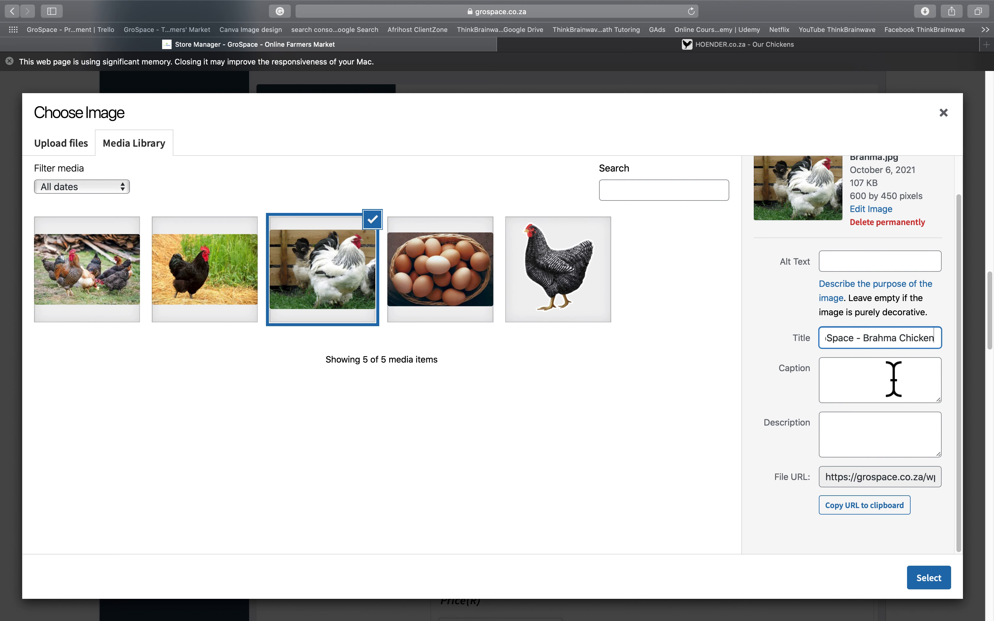
Step: Copy the title "GroSpace - Brahma Chicken" into the Brahma picture's alt text, caption and description
{"action": "key", "text": "super+a"}
{"action": "key", "text": "super+c"}
{"action": "left_click", "coordinate": [880, 261]}
{"action": "key", "text": "super+v"}
{"action": "left_click", "coordinate": [879, 379]}
{"action": "key", "text": "super+v"}
{"action": "key", "text": "Tab"}
{"action": "key", "text": "super+v"}
Step: Retitle the Australorp.jpg picture "GroSpace - Black Australorp"
{"action": "left_click", "coordinate": [252, 300]}
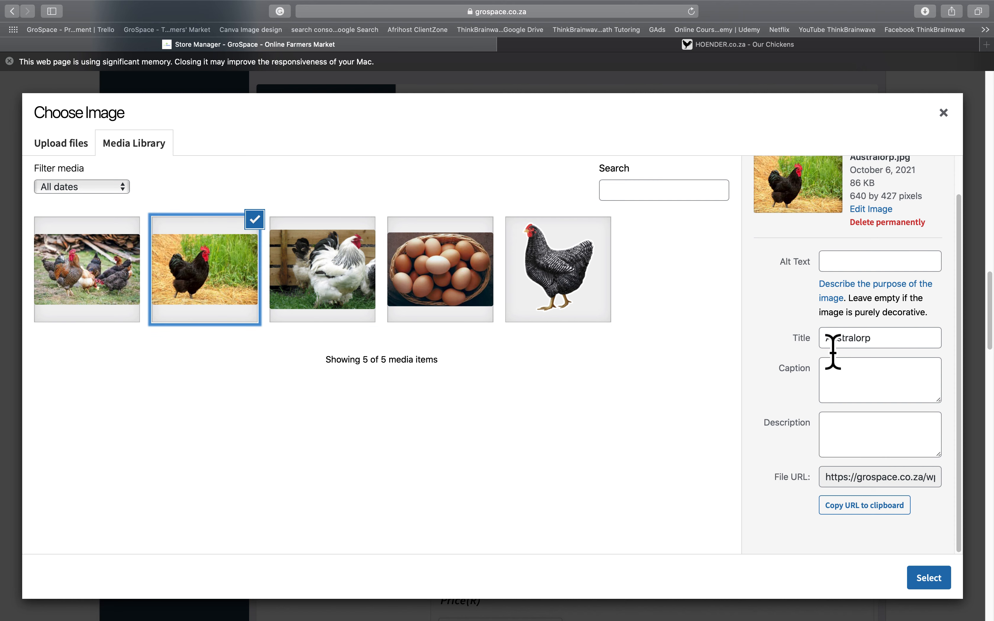
{"action": "left_click", "coordinate": [829, 339]}
{"action": "key", "text": "super+v"}
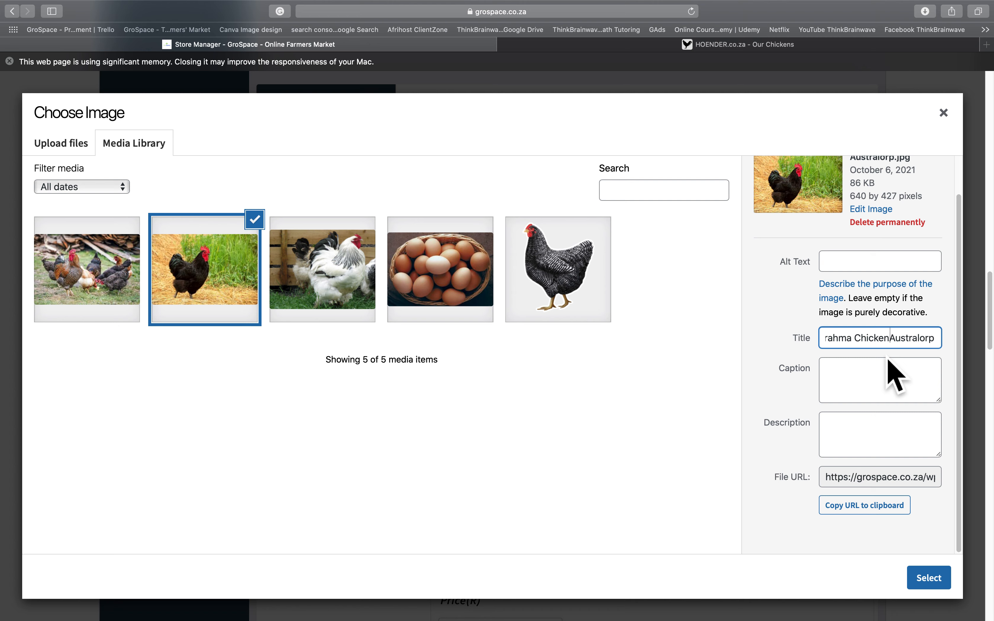
{"action": "key", "text": "super+a"}
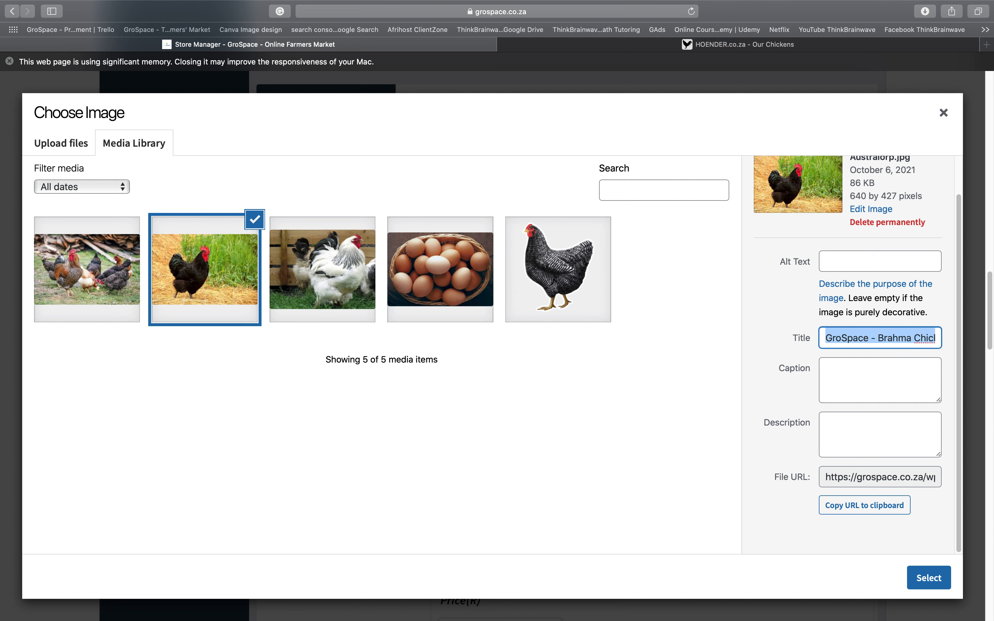
{"action": "key", "text": "Left"}
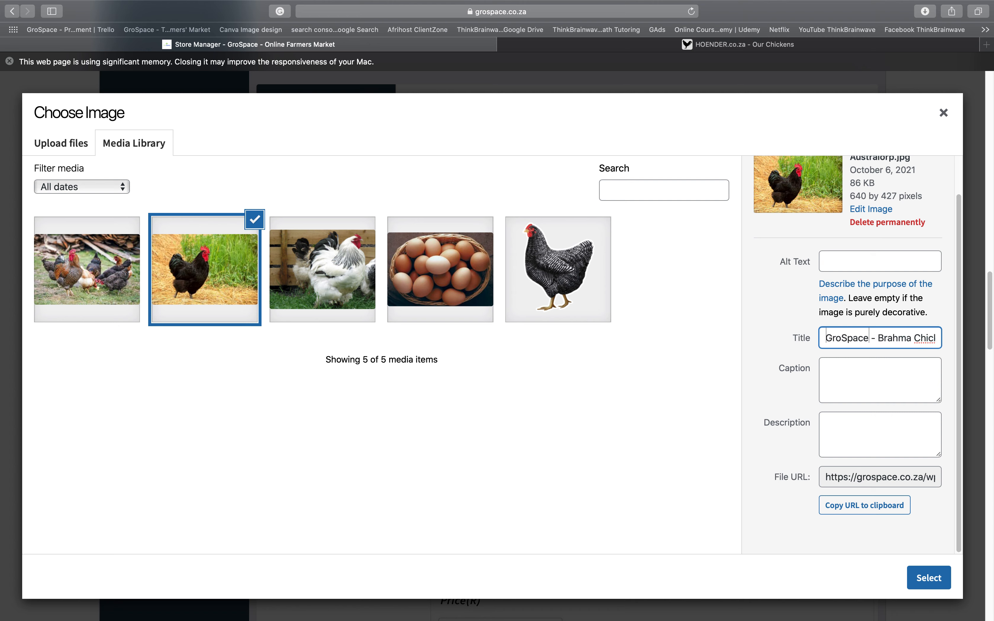
{"action": "key", "text": "shift+Right"}
{"action": "key", "text": "shift+Right"}
{"action": "key", "text": "shift+Right"}
{"action": "key", "text": "shift+Right"}
{"action": "key", "text": "shift+Right"}
{"action": "key", "text": "shift+Right"}
{"action": "key", "text": "shift+Right"}
{"action": "key", "text": "shift+Right"}
{"action": "key", "text": "shift+Right"}
{"action": "key", "text": "shift+Right"}
{"action": "key", "text": "shift+Right"}
{"action": "key", "text": "shift+Right"}
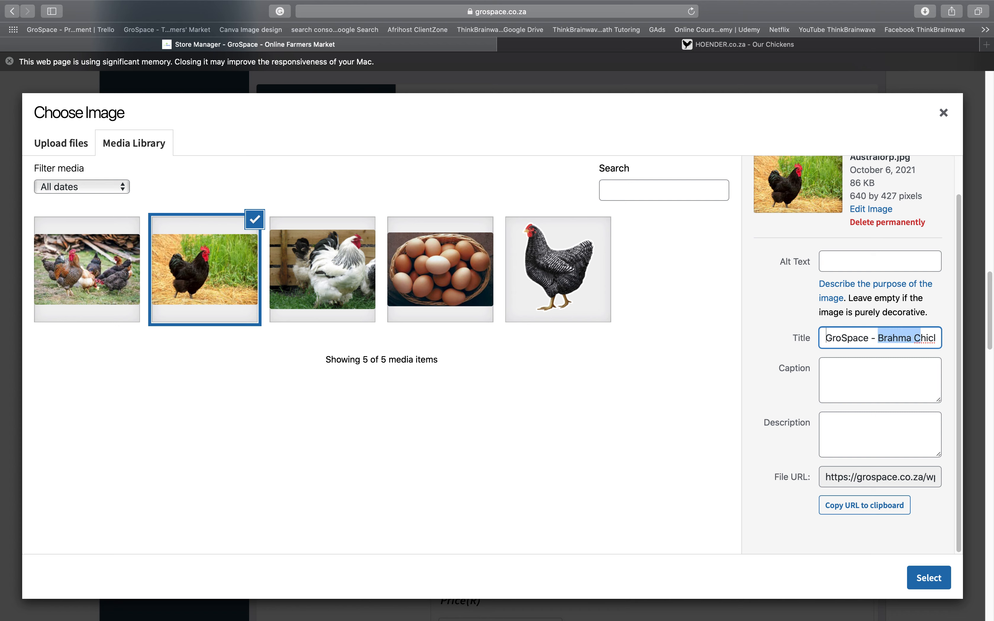
{"action": "type", "text": "B"}
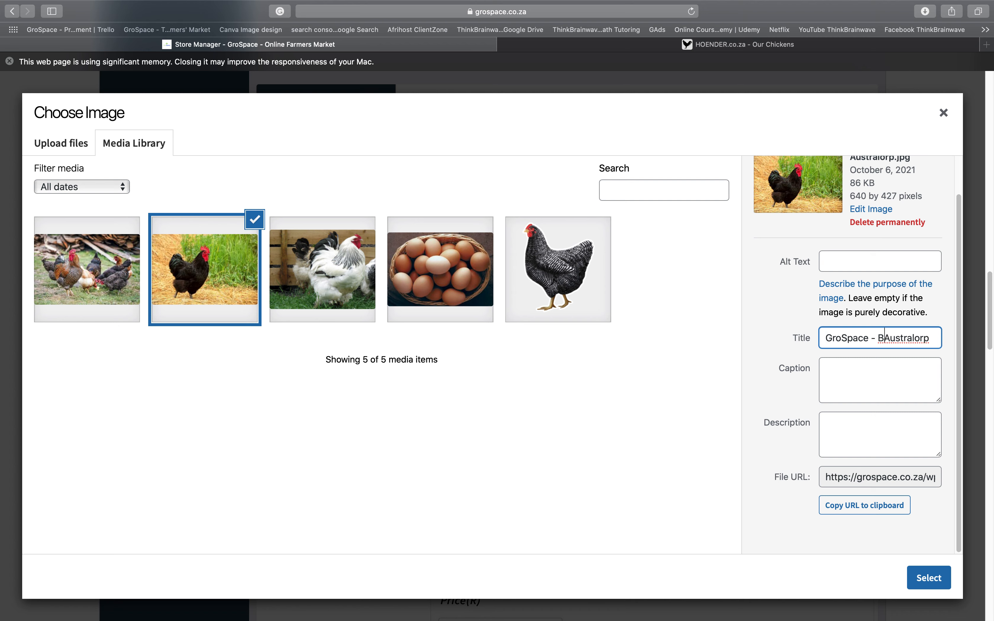
{"action": "type", "text": "lack"}
Step: Copy the title "GroSpace - Black Australorp" into the Australorp picture's alt text, caption and description
{"action": "key", "text": "super+a"}
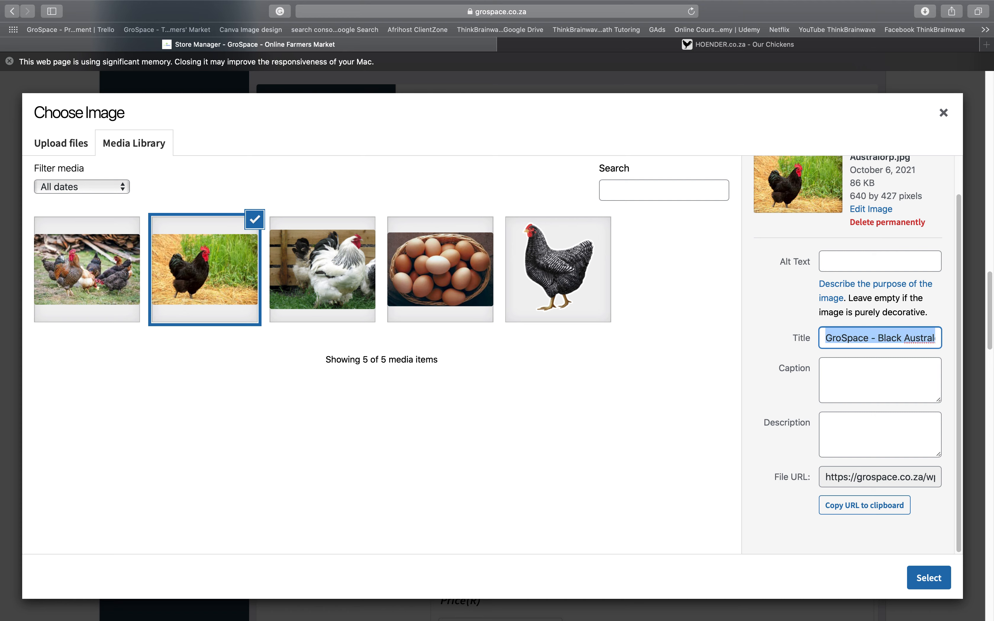
{"action": "left_click", "coordinate": [879, 261]}
{"action": "key", "text": "super+v"}
{"action": "key", "text": "Tab"}
{"action": "key", "text": "Tab"}
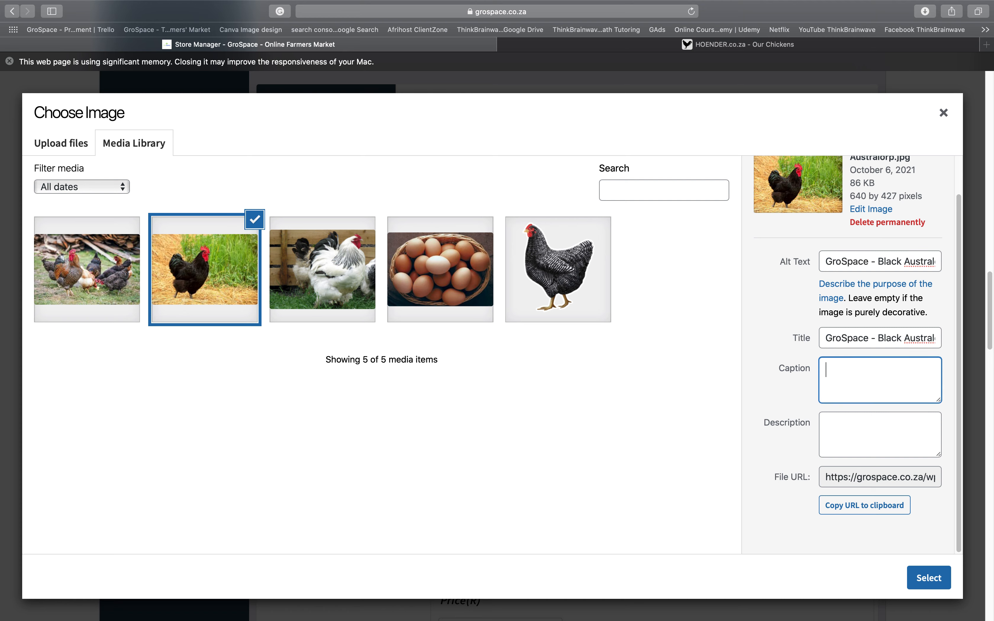
{"action": "key", "text": "super+v"}
{"action": "key", "text": "Tab"}
{"action": "key", "text": "super+v"}
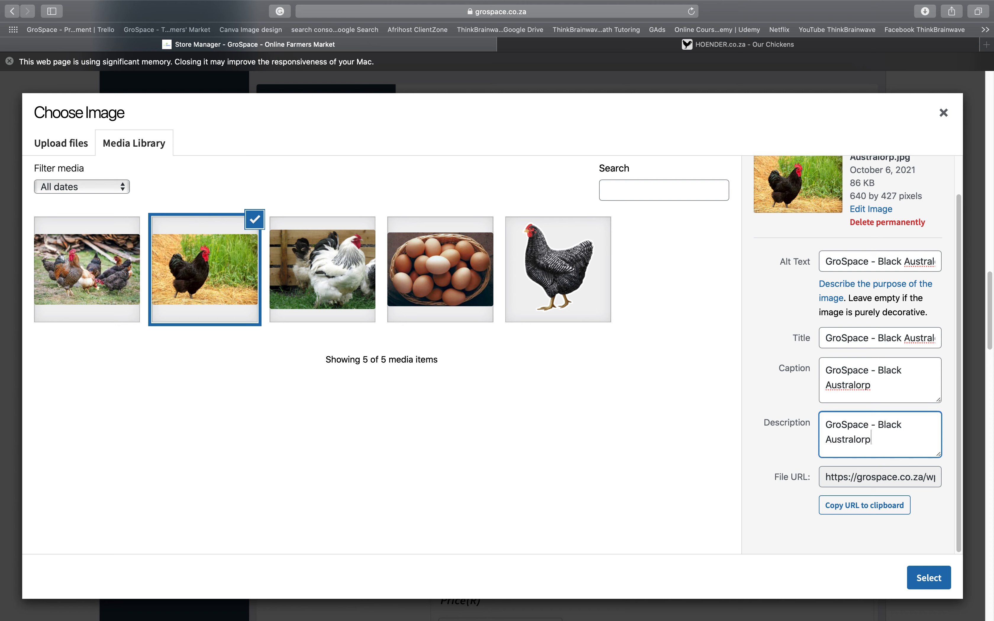
Step: Retitle the Boschveld_Hen.jpg picture "GroSpace - Boschveld_Hen"
{"action": "left_click", "coordinate": [79, 276]}
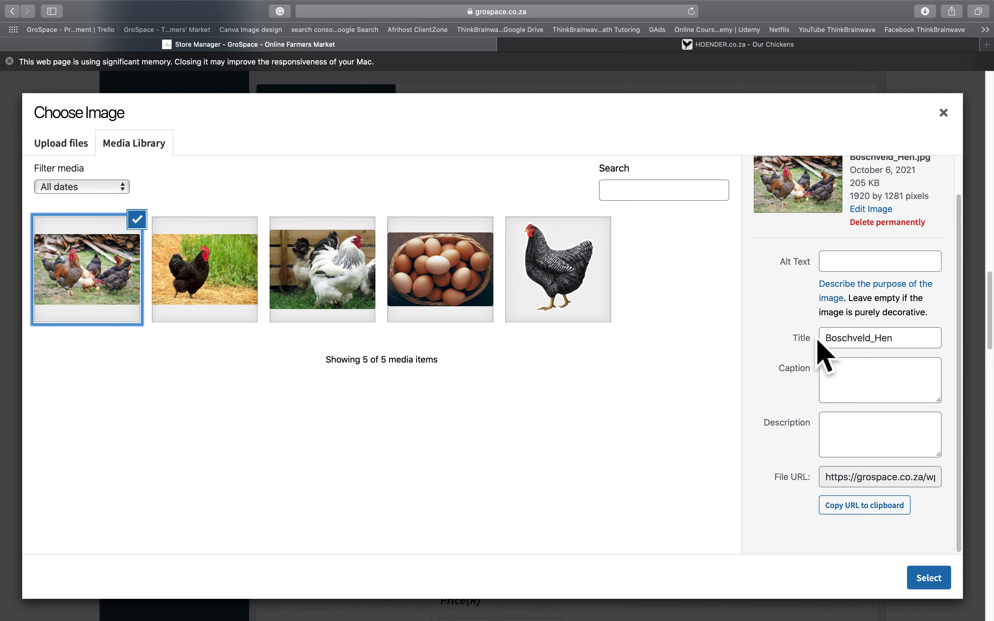
{"action": "left_click", "coordinate": [834, 339]}
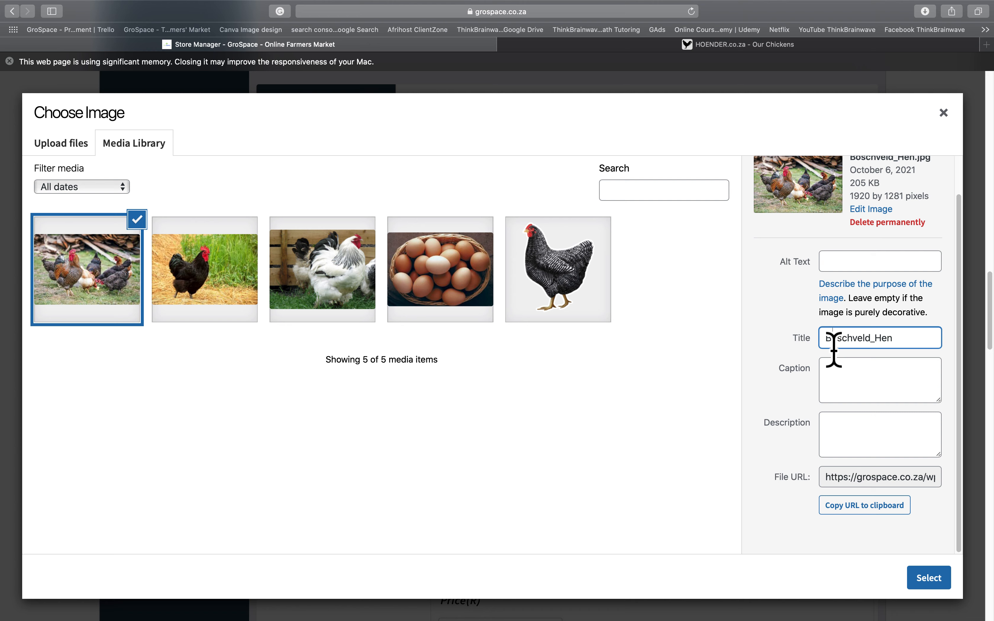
{"action": "key", "text": "super+v"}
{"action": "key", "text": "BackSpace"}
{"action": "key", "text": "BackSpace"}
{"action": "key", "text": "BackSpace"}
{"action": "key", "text": "BackSpace"}
{"action": "key", "text": "BackSpace"}
{"action": "key", "text": "BackSpace"}
{"action": "key", "text": "BackSpace"}
{"action": "key", "text": "BackSpace"}
{"action": "key", "text": "BackSpace"}
{"action": "key", "text": "BackSpace"}
{"action": "key", "text": "BackSpace"}
{"action": "key", "text": "BackSpace"}
{"action": "key", "text": "BackSpace"}
{"action": "key", "text": "BackSpace"}
{"action": "key", "text": "BackSpace"}
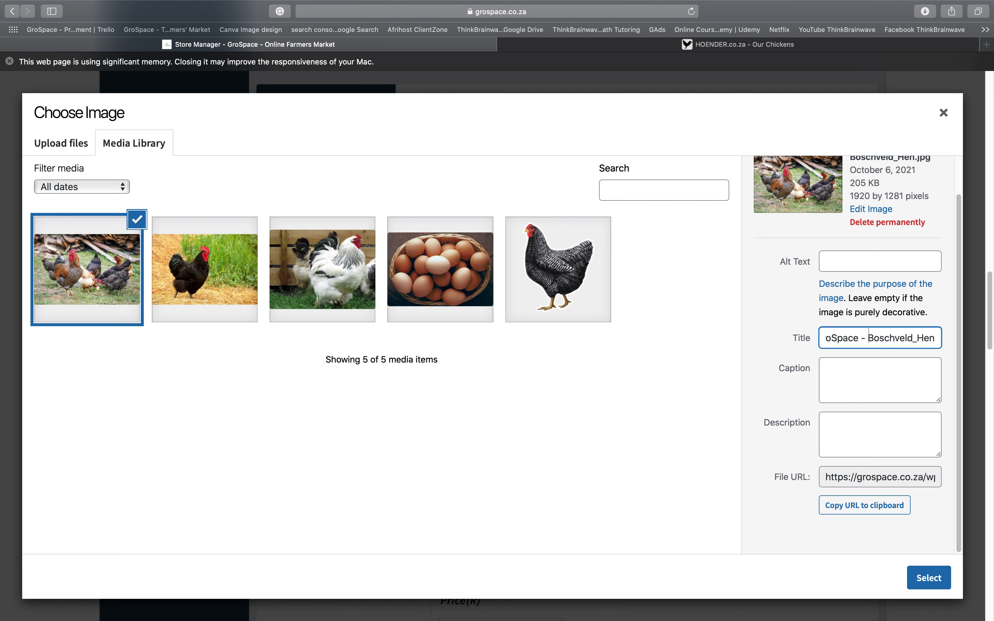
Step: Copy the title "GroSpace - Boschveld_Hen" into the Boschveld picture's alt text, caption and description
{"action": "key", "text": "super+a"}
{"action": "key", "text": "shift+Tab"}
{"action": "key", "text": "super+v"}
{"action": "key", "text": "Tab"}
{"action": "key", "text": "Tab"}
{"action": "key", "text": "super+v"}
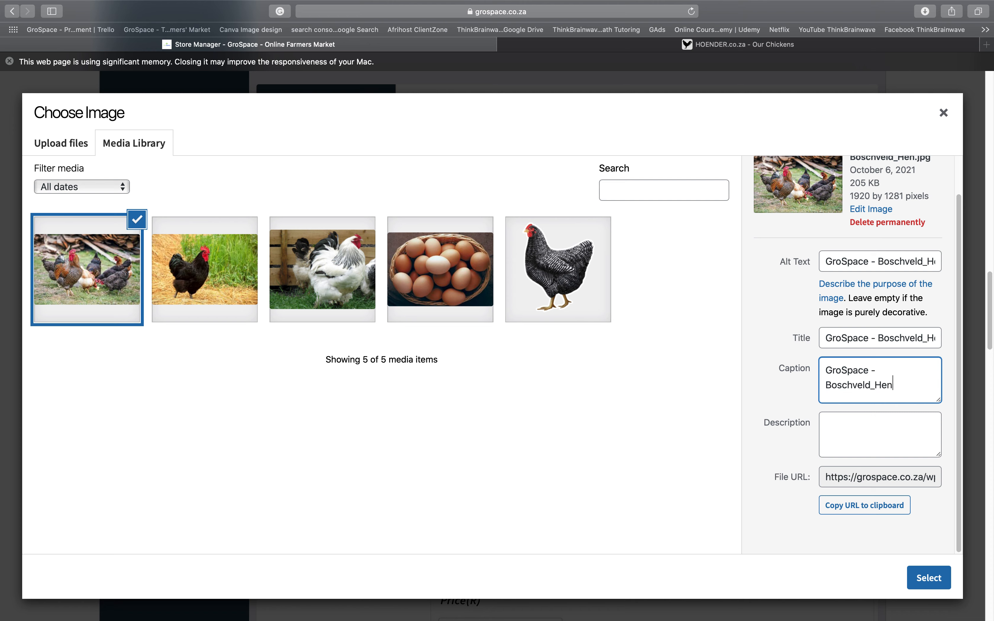
{"action": "key", "text": "Tab"}
{"action": "key", "text": "super+v"}
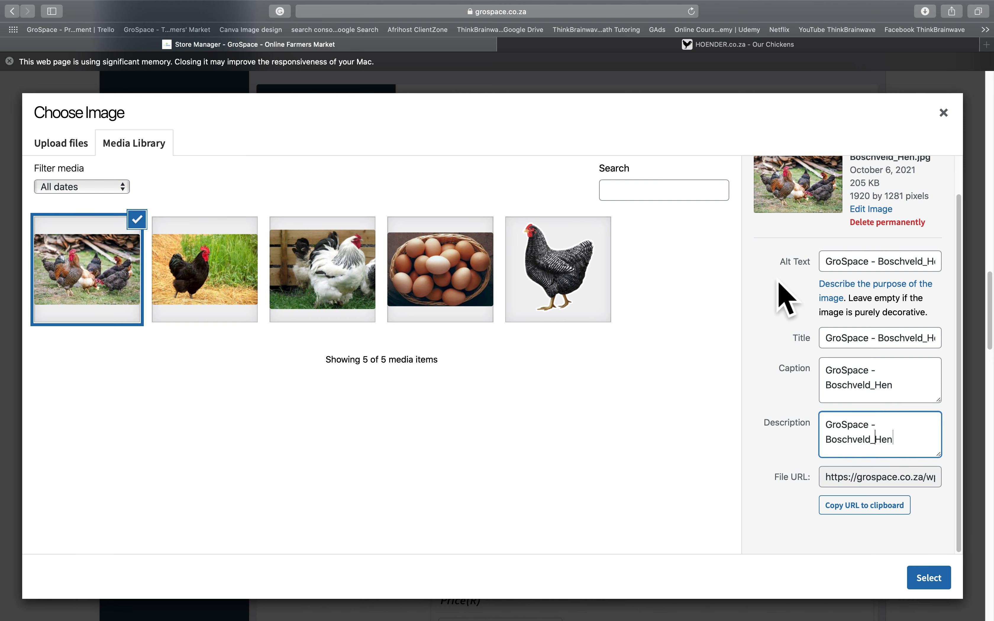
Step: Assign the Potch koekoek picture to the Potch Koekoek variation and collapse that variation's details
{"action": "left_click", "coordinate": [570, 288]}
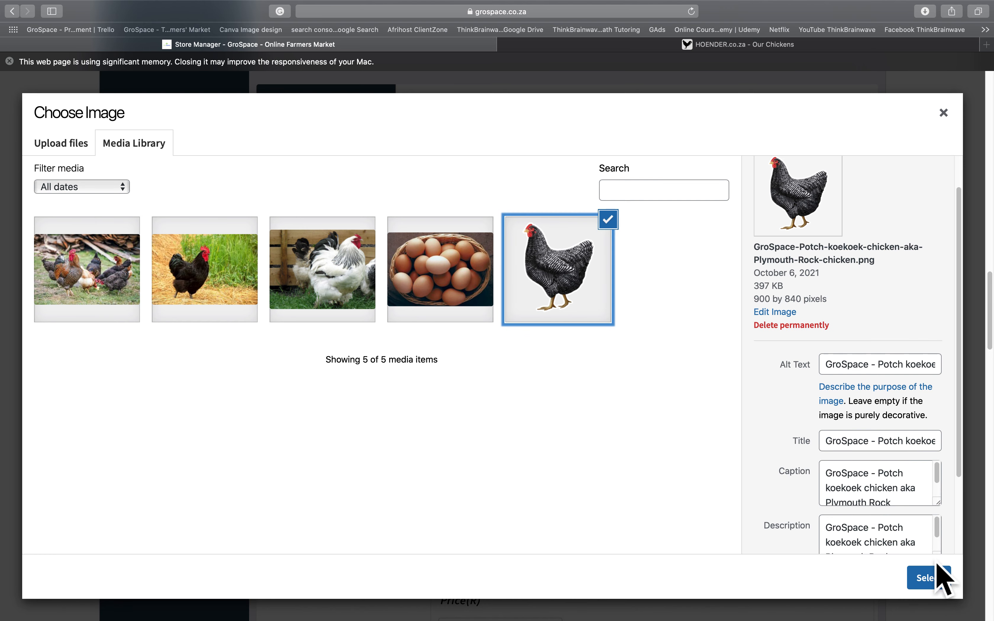
{"action": "left_click", "coordinate": [943, 583]}
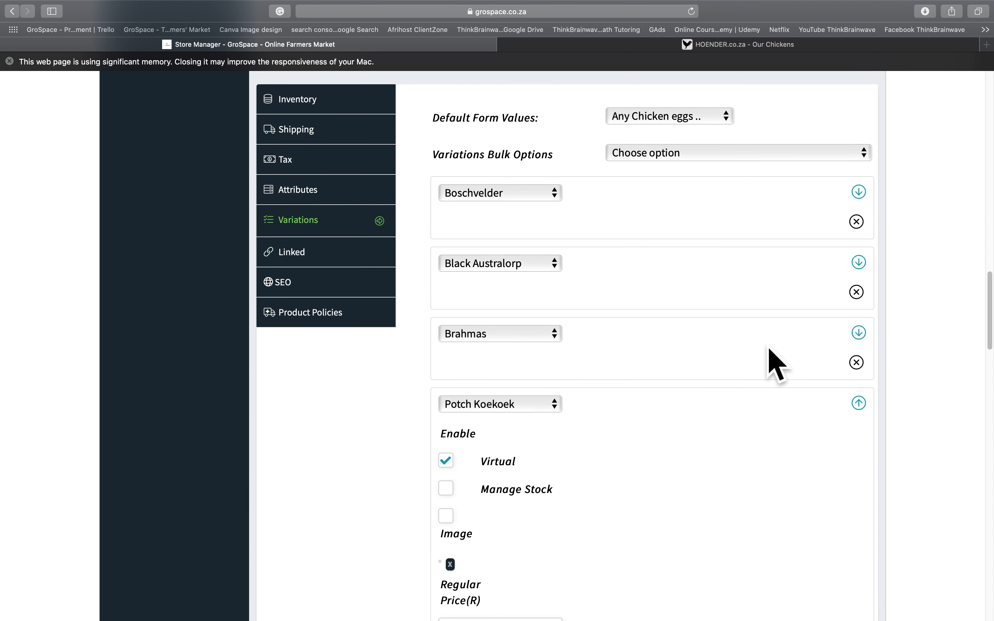
{"action": "left_click", "coordinate": [878, 409]}
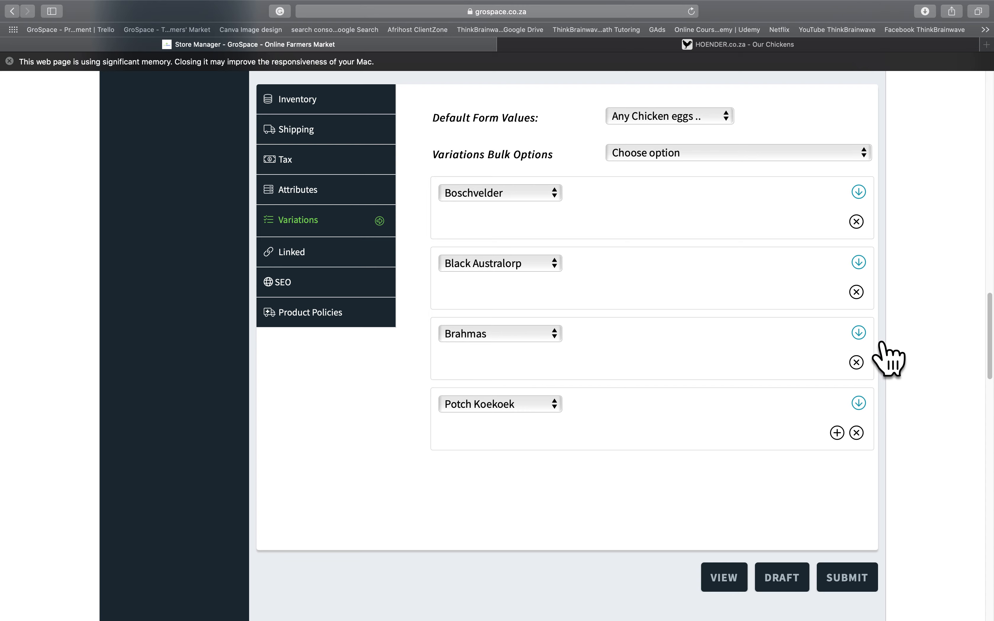
Step: Expand the Brahmas variation and assign it the Brahma.jpg picture from the media library
{"action": "left_click", "coordinate": [858, 332]}
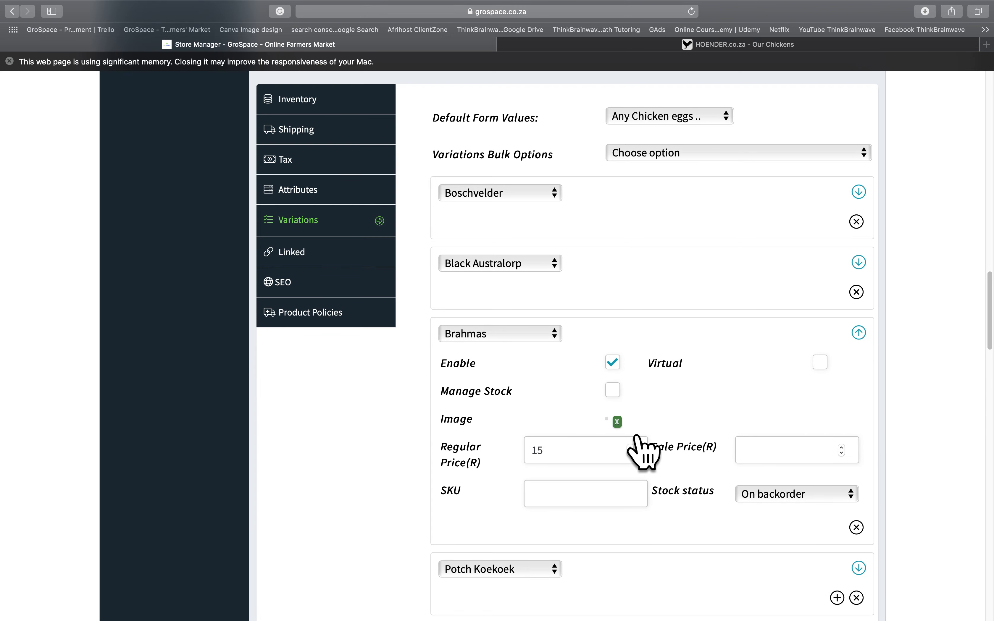
{"action": "left_click", "coordinate": [613, 426]}
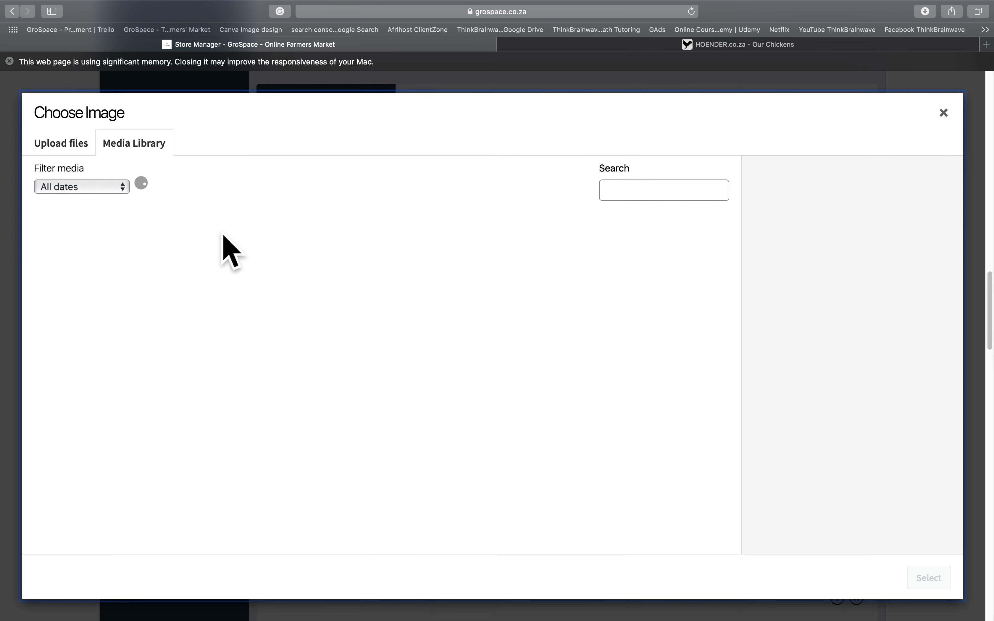
{"action": "left_click", "coordinate": [72, 149]}
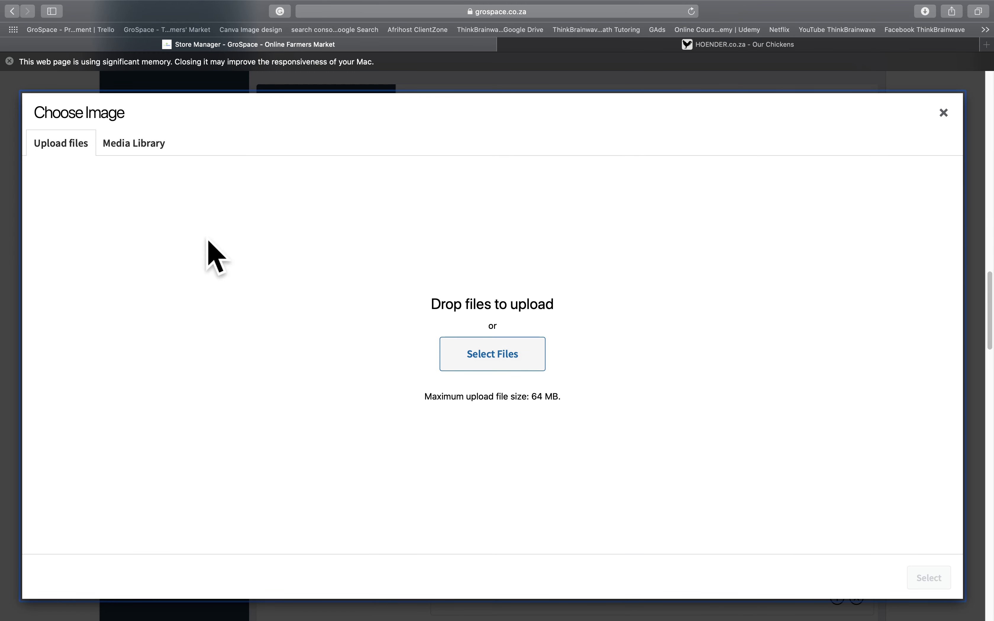
{"action": "left_click", "coordinate": [138, 148]}
{"action": "left_click", "coordinate": [325, 286]}
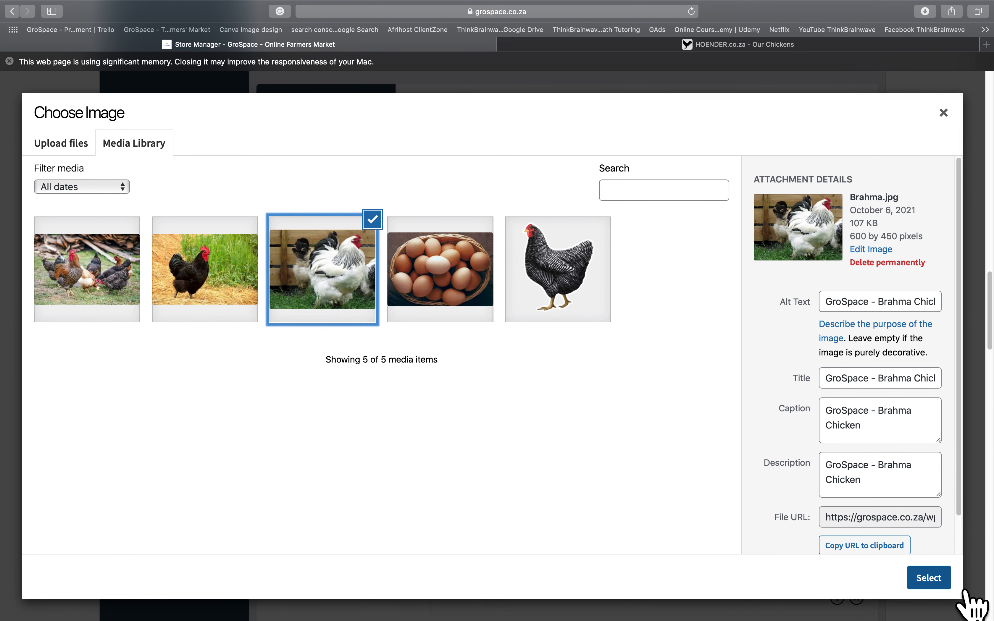
{"action": "left_click", "coordinate": [939, 581]}
Step: Replace the Black Australorp variation's image with the Australorp.jpg picture from the media library and collapse that variation's details
{"action": "left_click", "coordinate": [858, 262]}
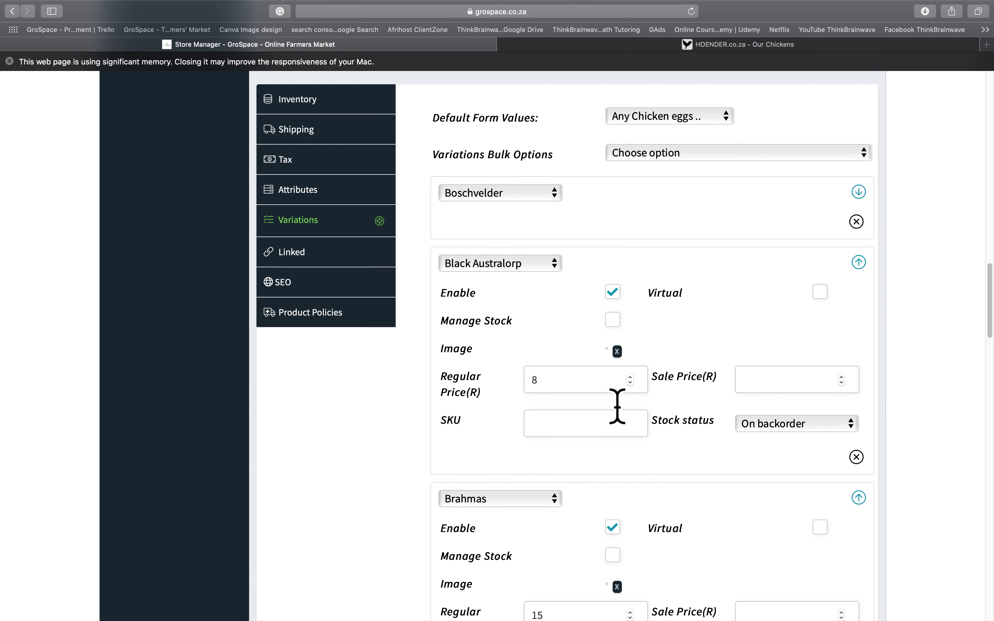
{"action": "left_click", "coordinate": [617, 351]}
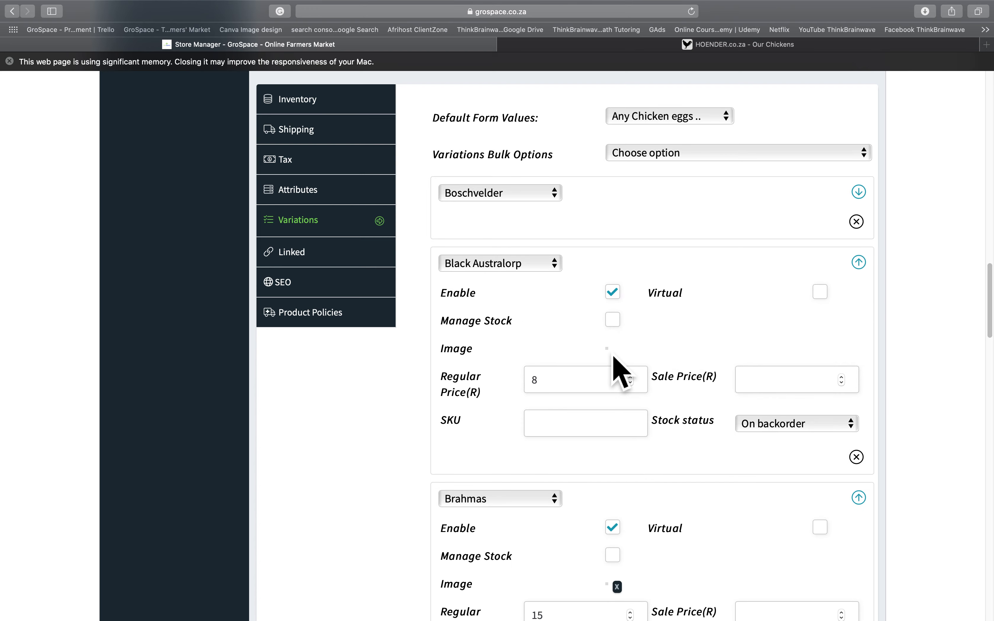
{"action": "left_click", "coordinate": [611, 355]}
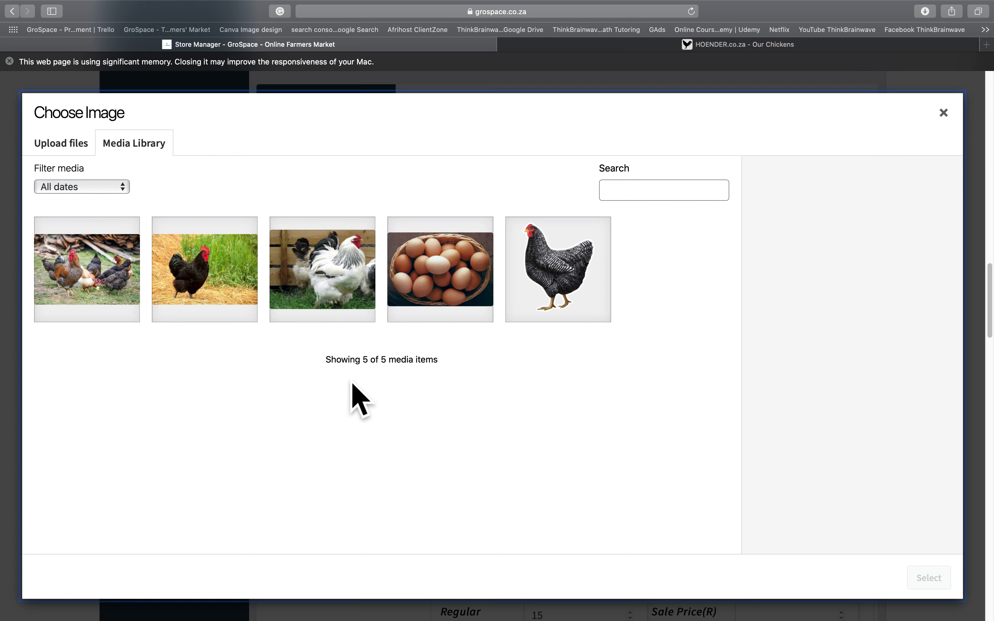
{"action": "left_click", "coordinate": [208, 305]}
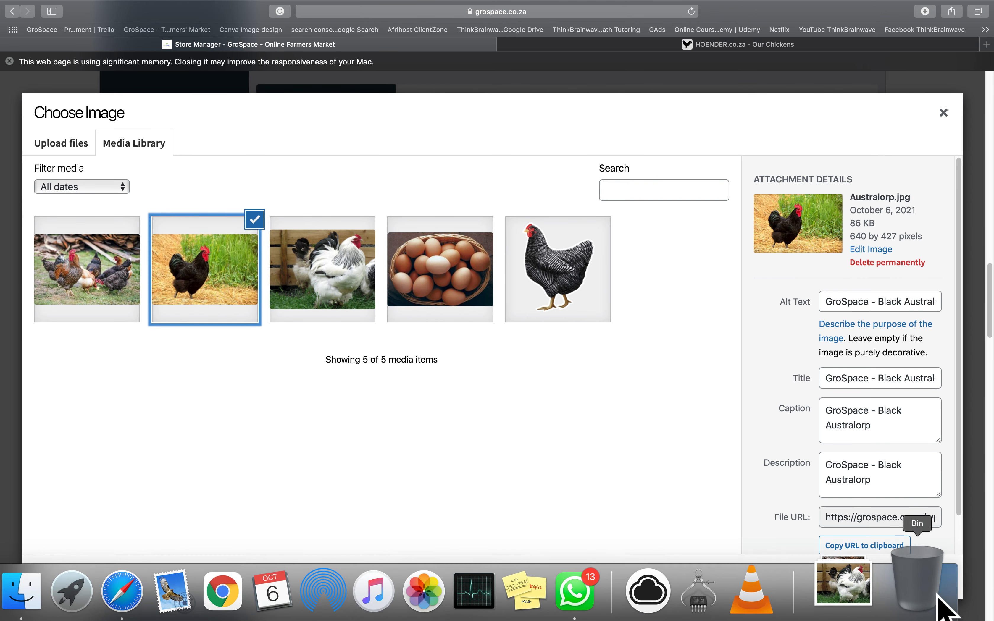
{"action": "left_click", "coordinate": [941, 580]}
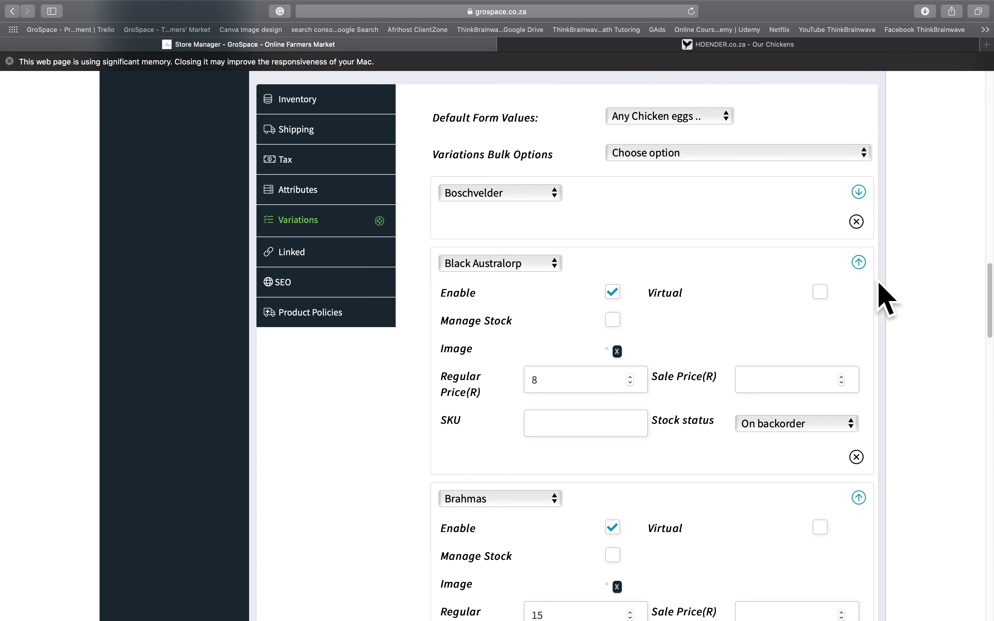
{"action": "left_click", "coordinate": [869, 279]}
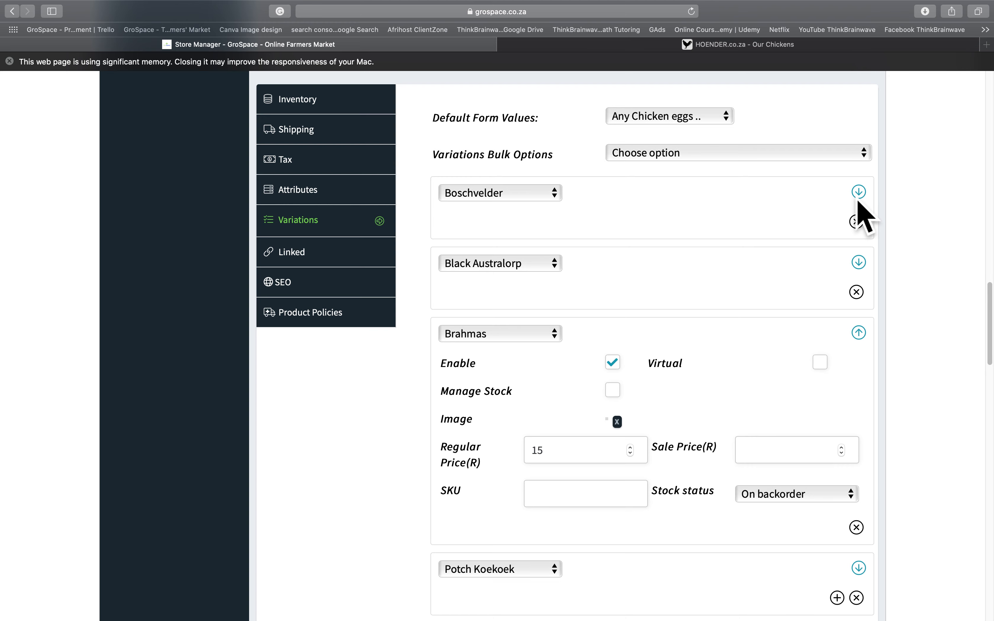
Step: Expand the Boschvelder variation and assign it the Boschveld_Hen.jpg picture from the media library
{"action": "left_click", "coordinate": [882, 209]}
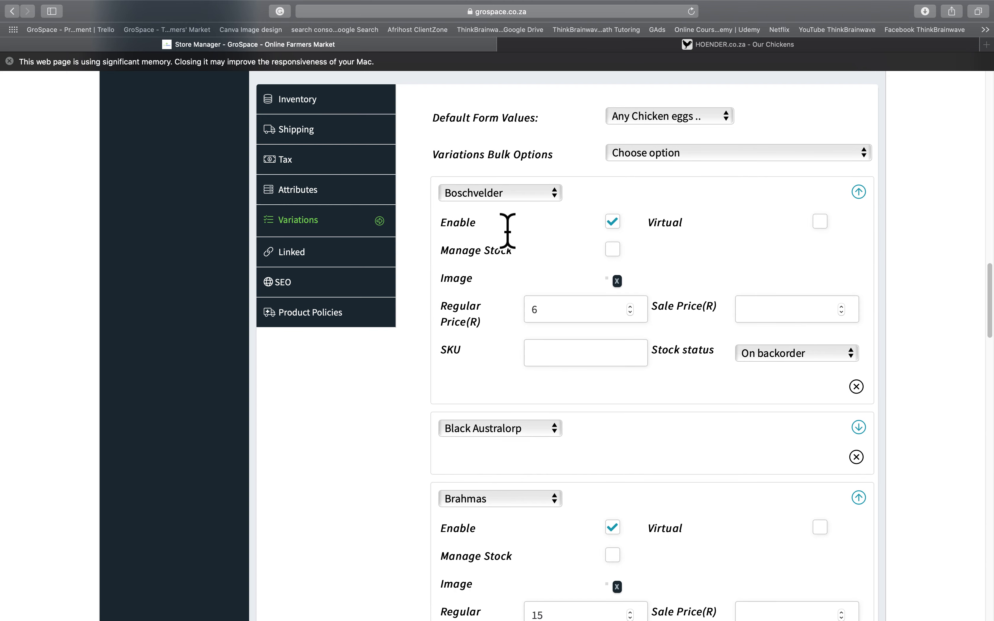
{"action": "left_click", "coordinate": [615, 284]}
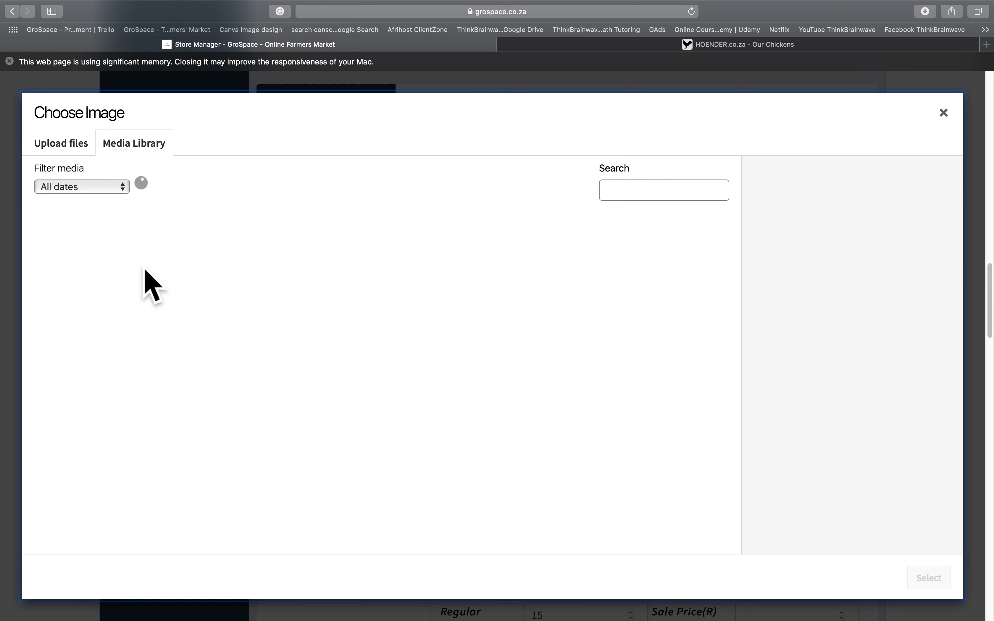
{"action": "left_click", "coordinate": [132, 293]}
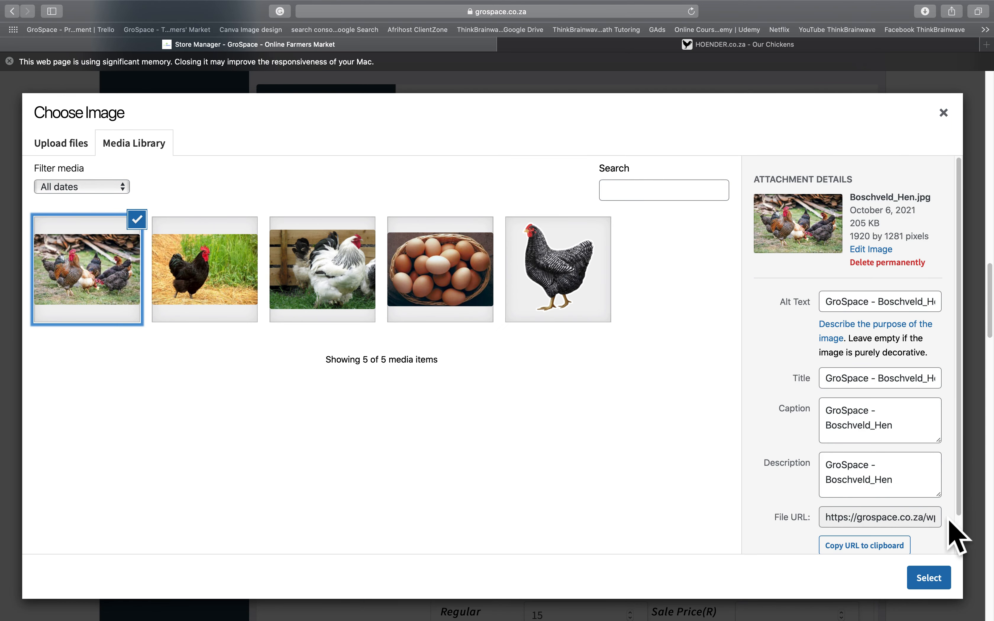
{"action": "left_click", "coordinate": [935, 576]}
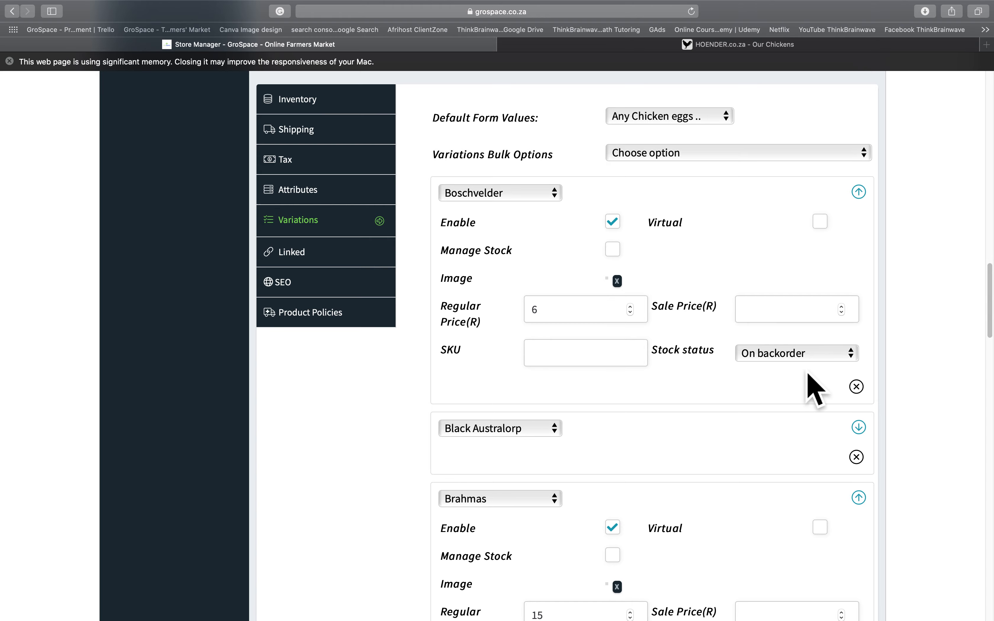
Step: Replace the product's short description with "Looking for fertile chicken eggs"
{"action": "scroll", "coordinate": [816, 388], "scroll_direction": "up", "scroll_amount": 5}
{"action": "scroll", "coordinate": [815, 388], "scroll_direction": "down", "scroll_amount": 15}
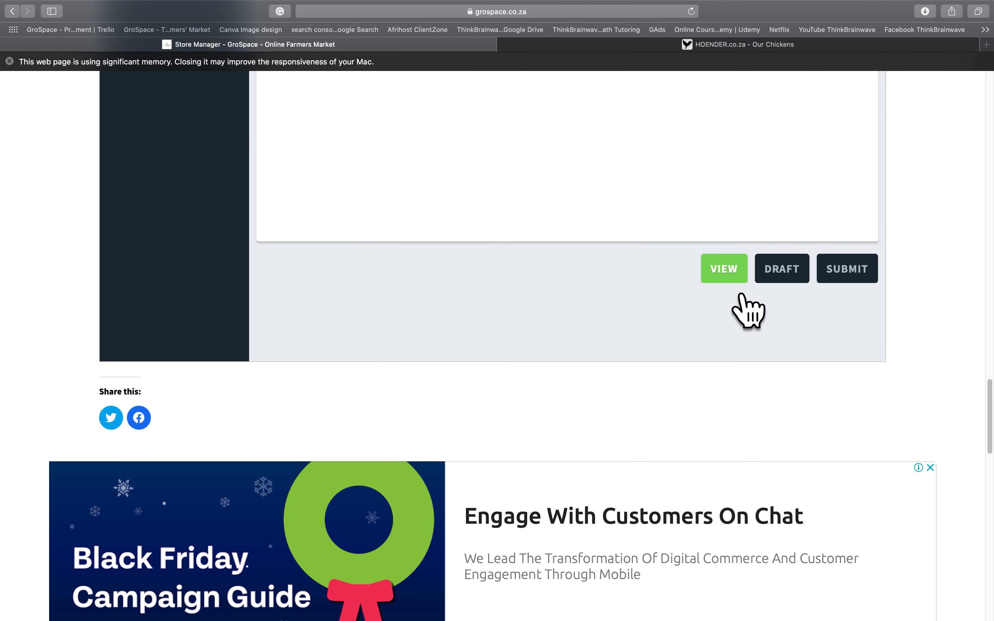
{"action": "scroll", "coordinate": [741, 297], "scroll_direction": "up", "scroll_amount": 10}
{"action": "scroll", "coordinate": [748, 308], "scroll_direction": "up", "scroll_amount": 15}
{"action": "scroll", "coordinate": [750, 311], "scroll_direction": "down", "scroll_amount": 1}
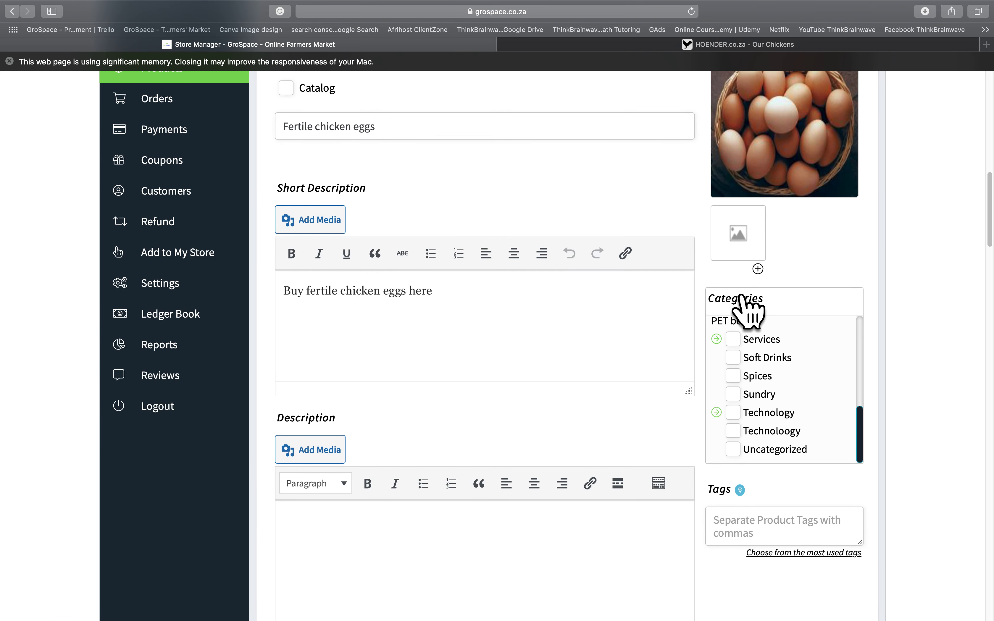
{"action": "type", "text": ". Thease"}
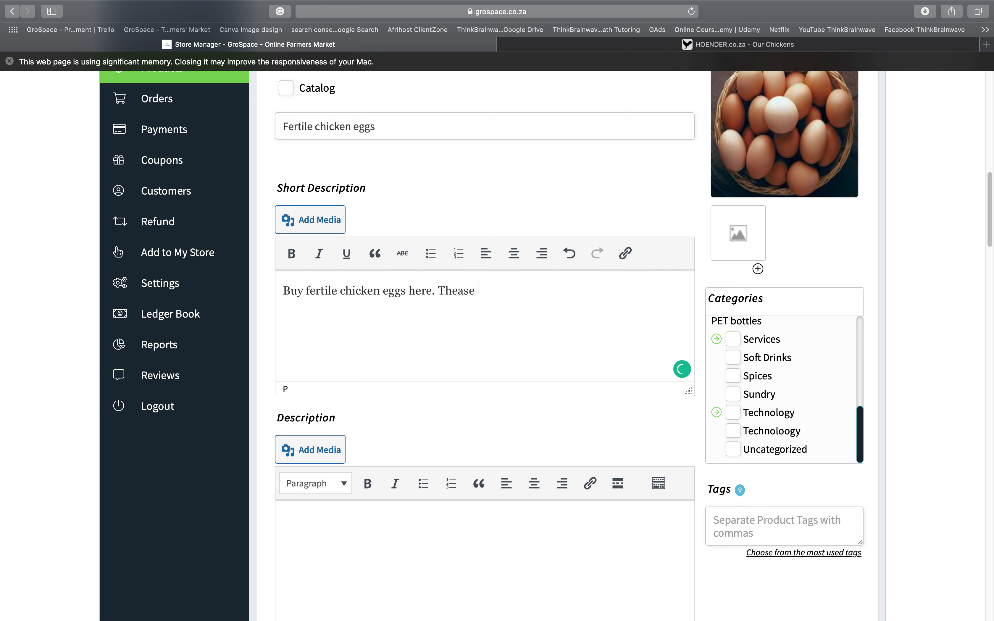
{"action": "key", "text": "super+a"}
{"action": "type", "text": "A"}
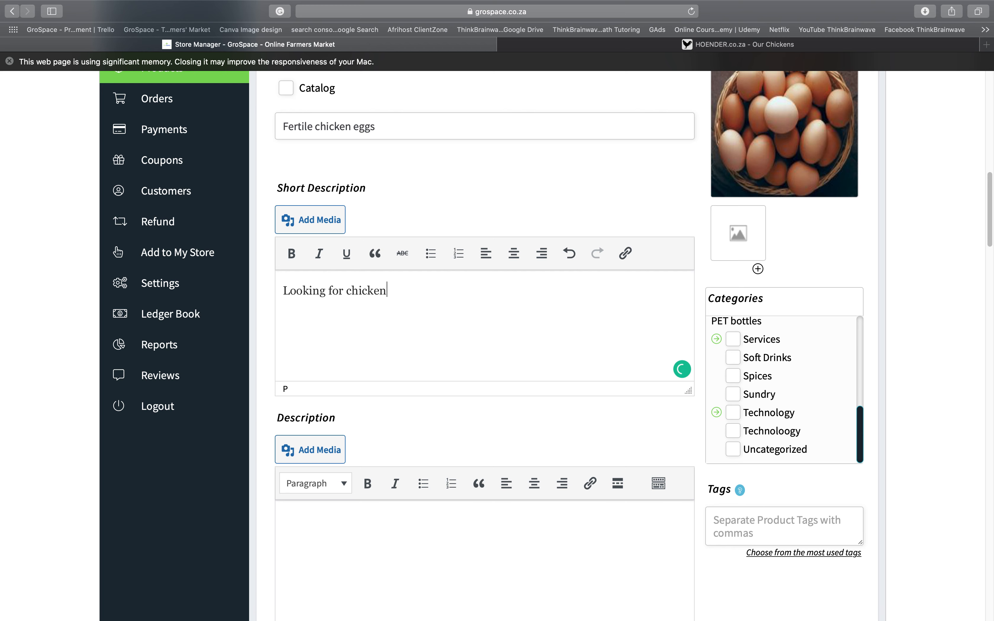
{"action": "left_click", "coordinate": [349, 304]}
{"action": "type", "text": "fertile"}
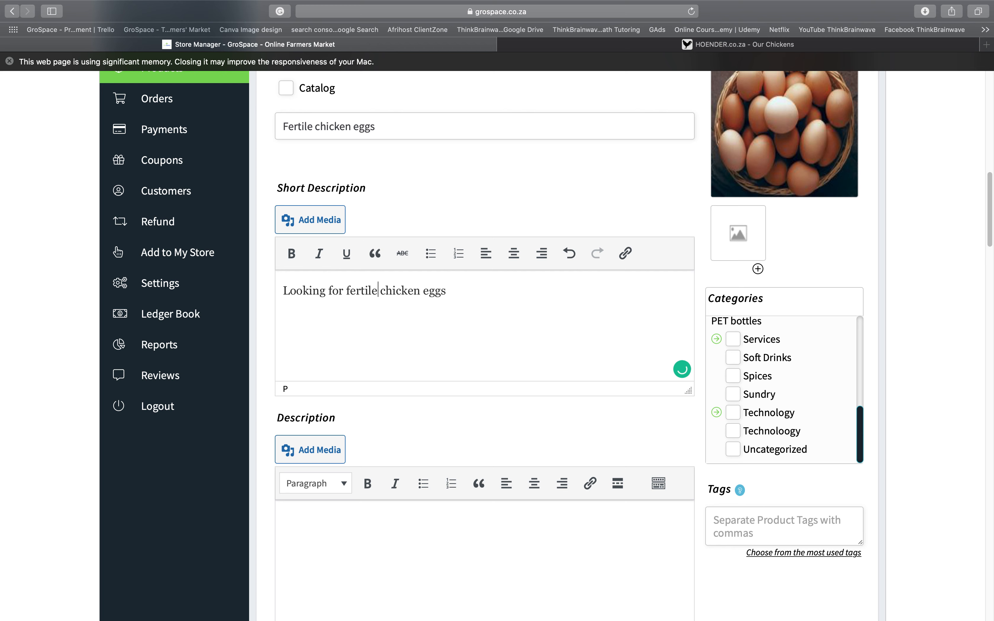
Step: Make the line "Looking for fertile chicken eggs" in the short description bold
{"action": "key", "text": "super+a"}
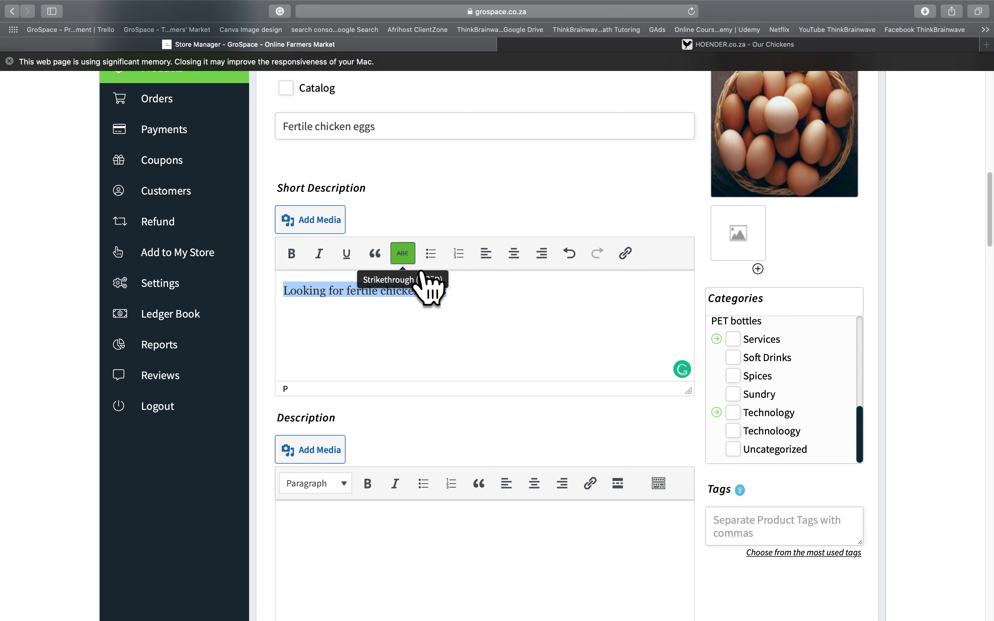
{"action": "left_click", "coordinate": [292, 256]}
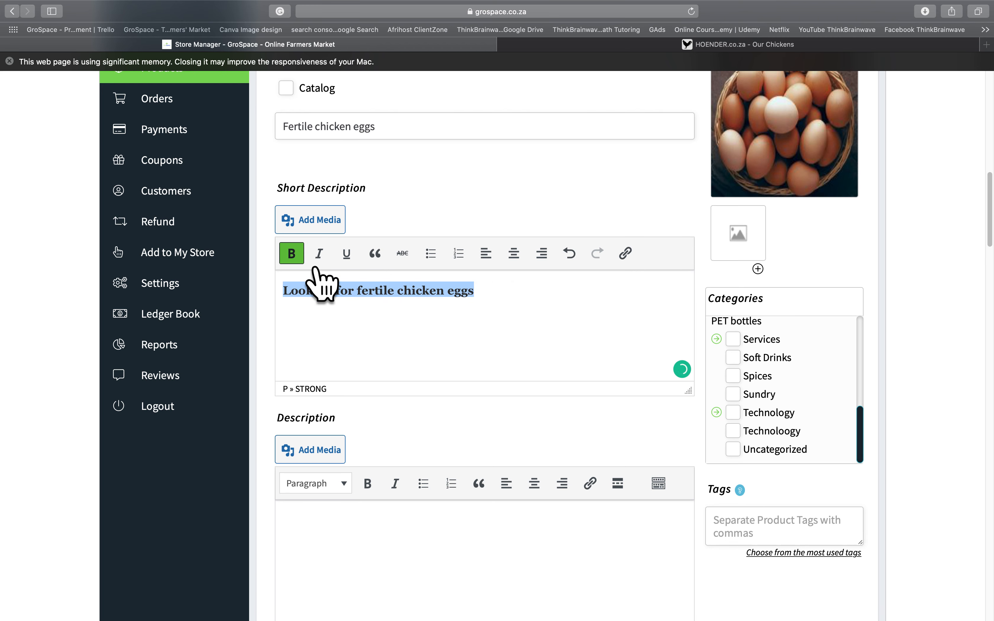
{"action": "left_click", "coordinate": [487, 338]}
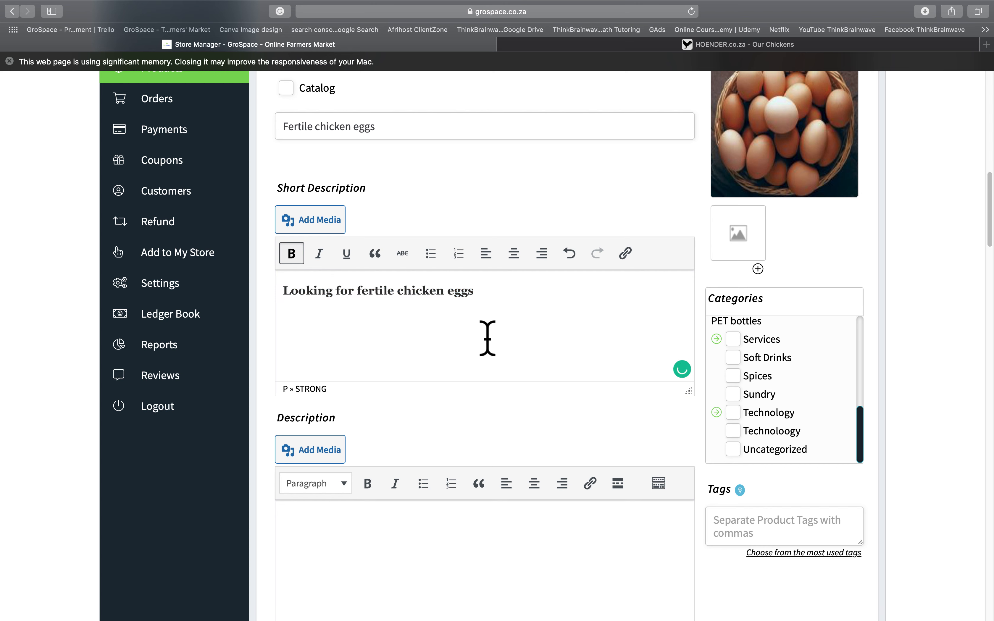
Step: Add below the short description heading: "We have high quality and value for money fertile chicken eggs. We also deliver within 7 days of your online purchase."
{"action": "key", "text": "Return"}
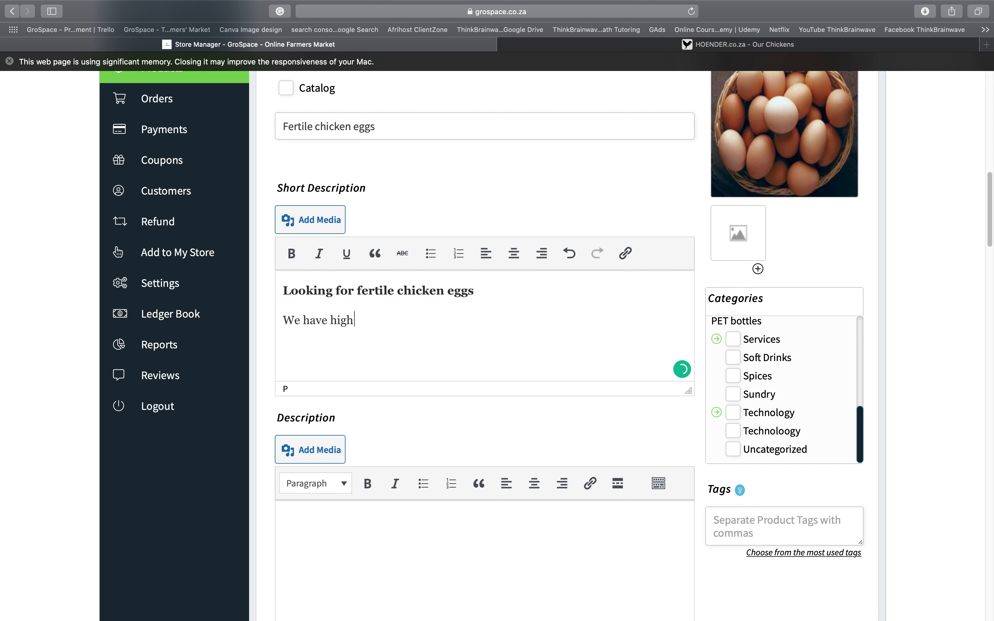
{"action": "key", "text": "alt+shift+Left"}
{"action": "type", "text": "quality and value for money fertile chicken eggs. We als"}
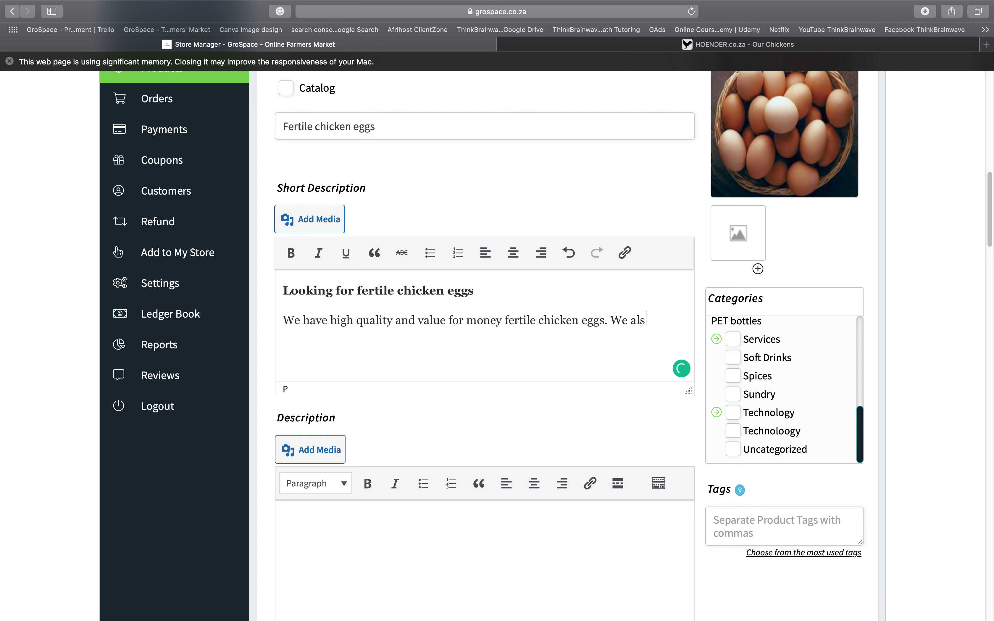
{"action": "type", "text": "o deliver within"}
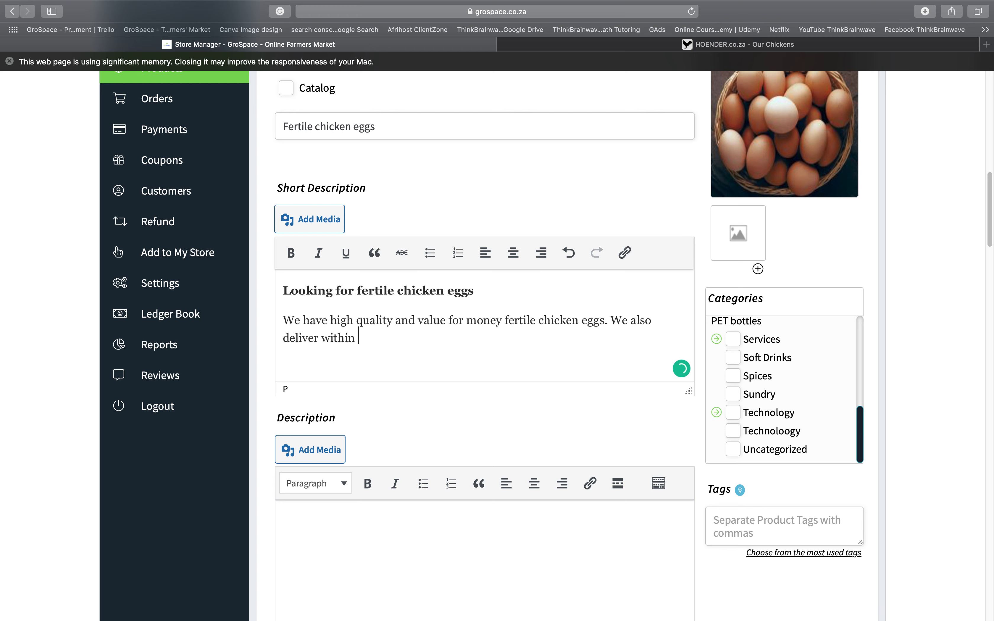
{"action": "type", "text": " 7 days"}
{"action": "type", "text": " of oyu"}
{"action": "type", "text": "r online purchase."}
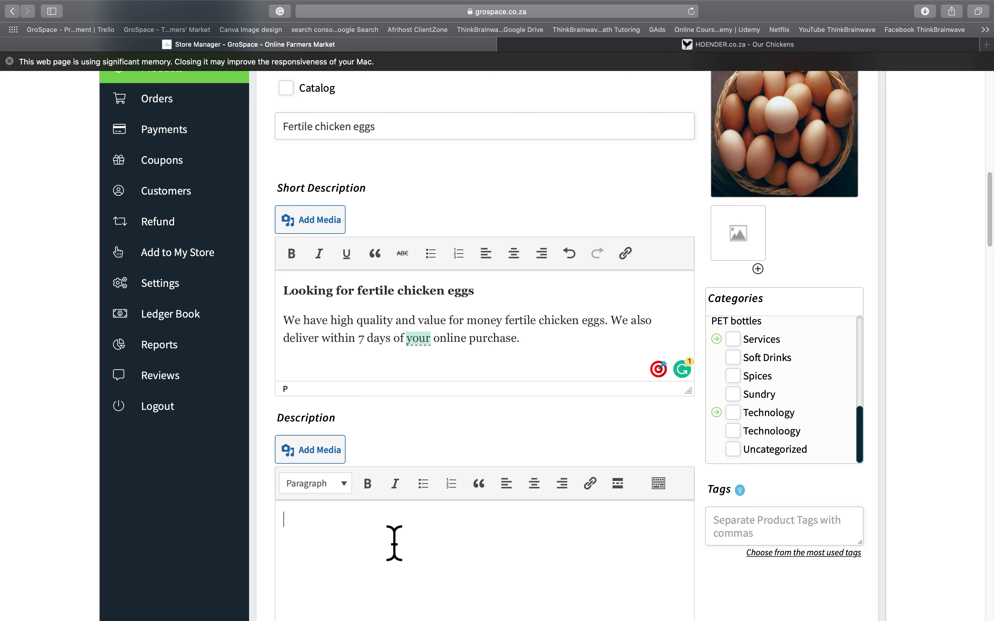
Step: Enter "How to start a chicken farm in South Africa" in the main description and format it as Heading 1
{"action": "type", "text": "Hoow to start a chicken far"}
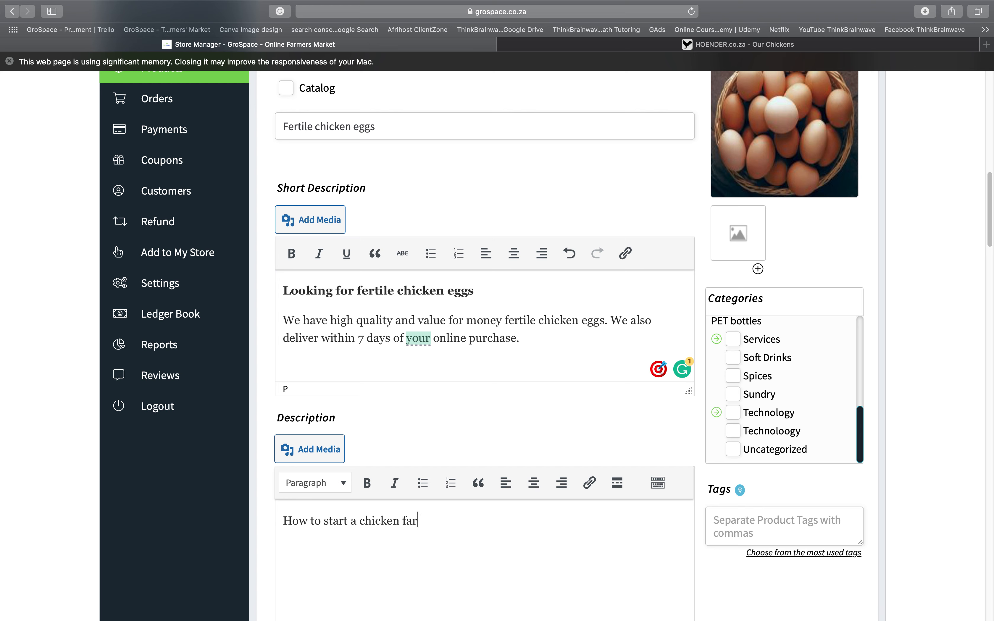
{"action": "type", "text": "South Africa"}
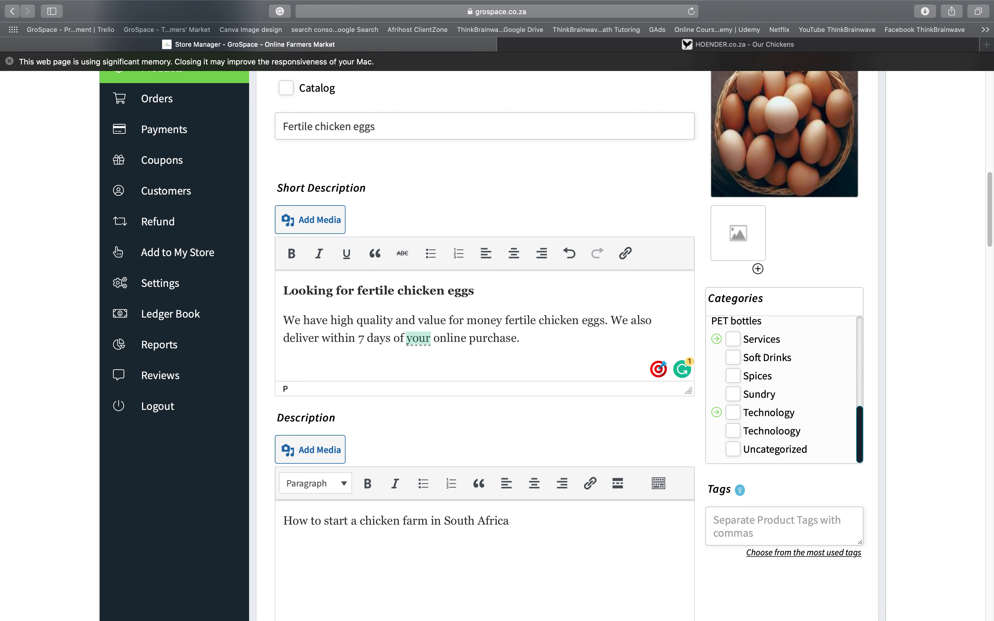
{"action": "key", "text": "super+a"}
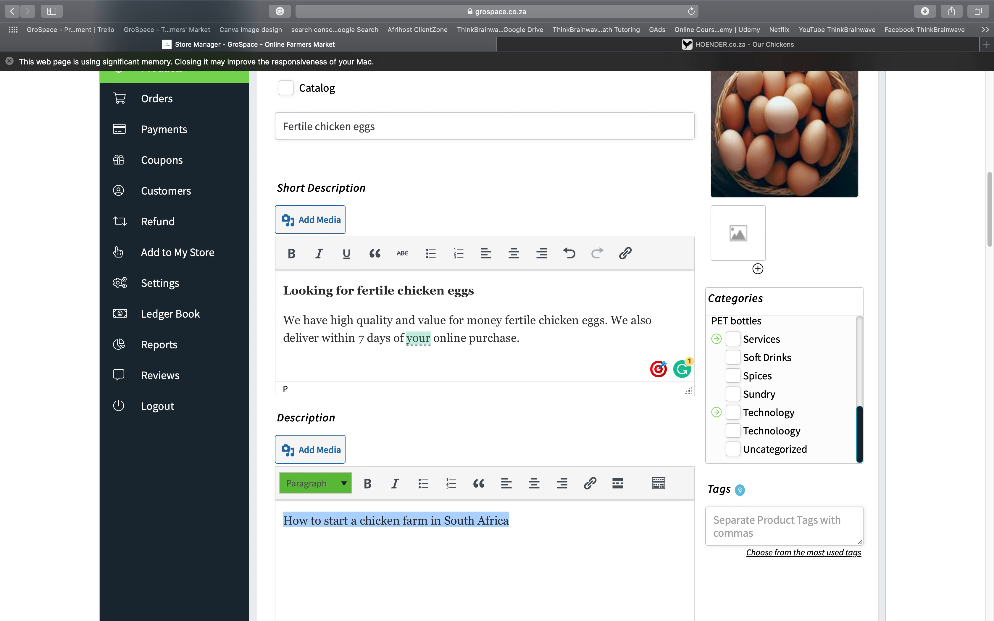
{"action": "left_click", "coordinate": [321, 485]}
{"action": "left_click", "coordinate": [361, 316]}
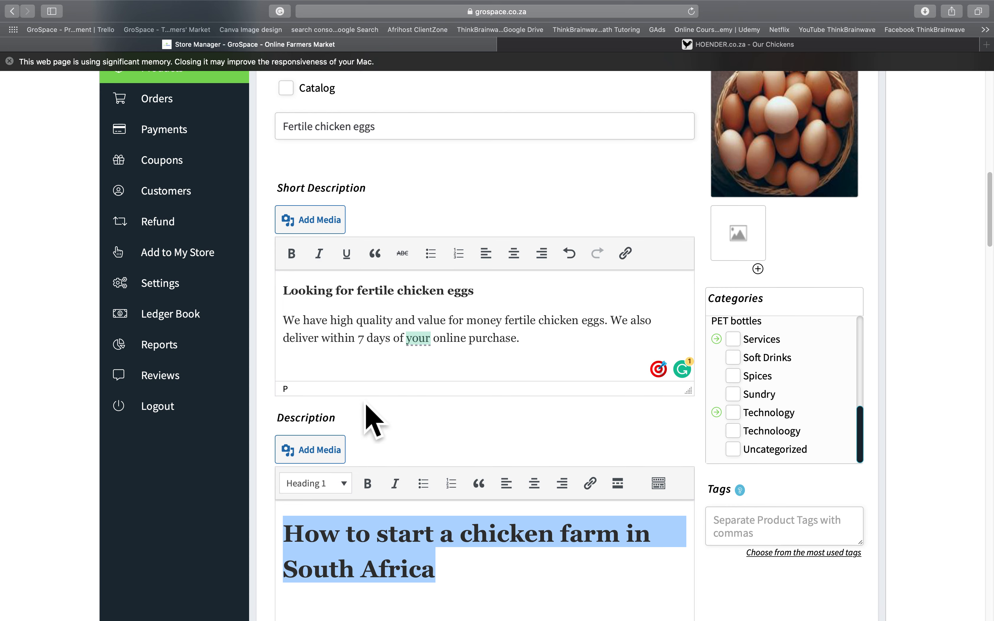
Step: Link the description heading to the site's article "How to start a chicken farm in South Africa", found by searching for "how to start"
{"action": "left_click", "coordinate": [590, 483]}
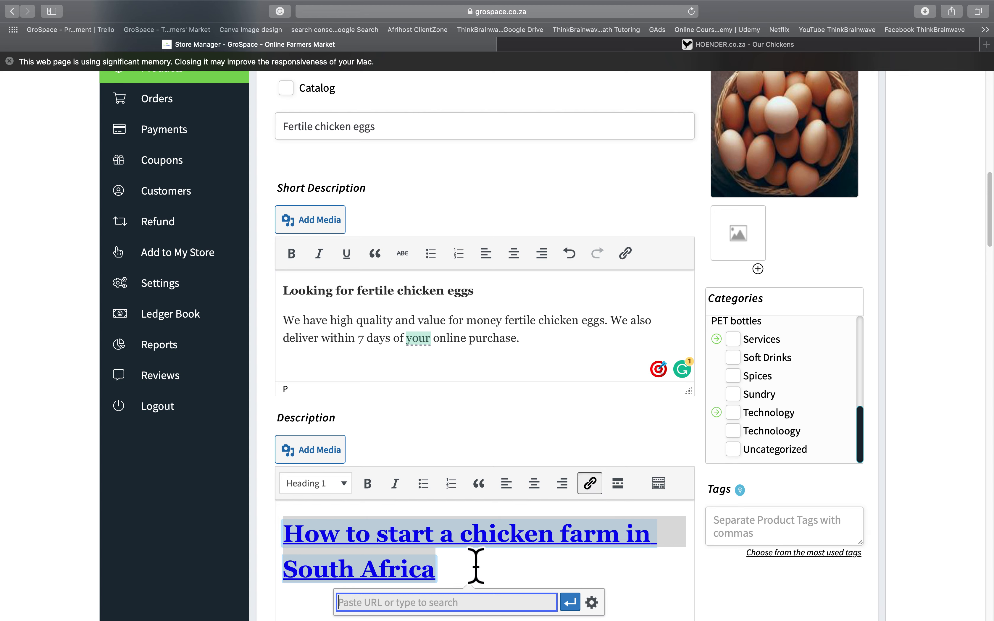
{"action": "type", "text": "how to st"}
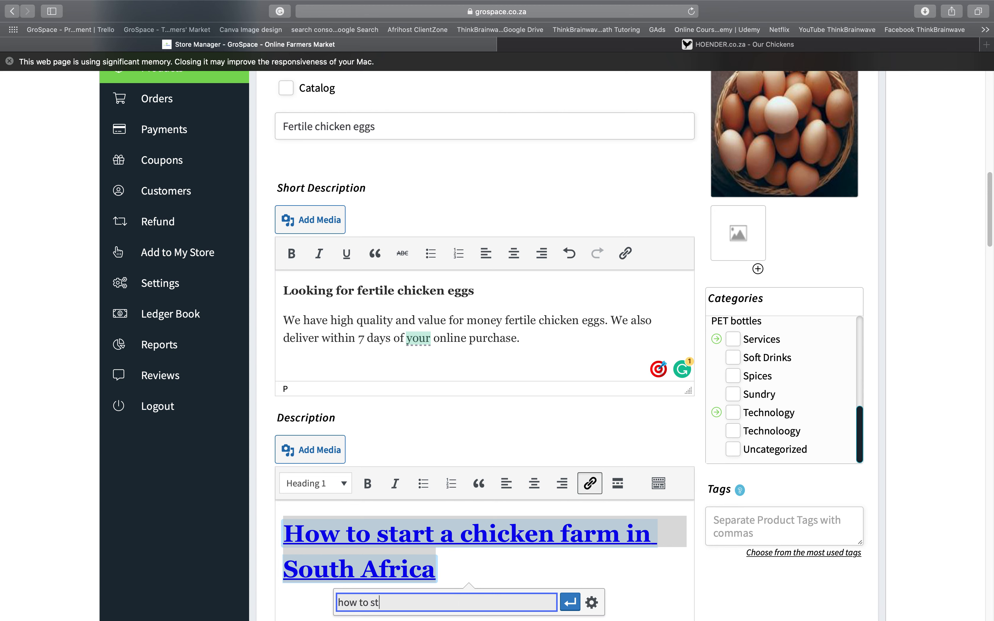
{"action": "scroll", "coordinate": [466, 546], "scroll_direction": "down", "scroll_amount": 4}
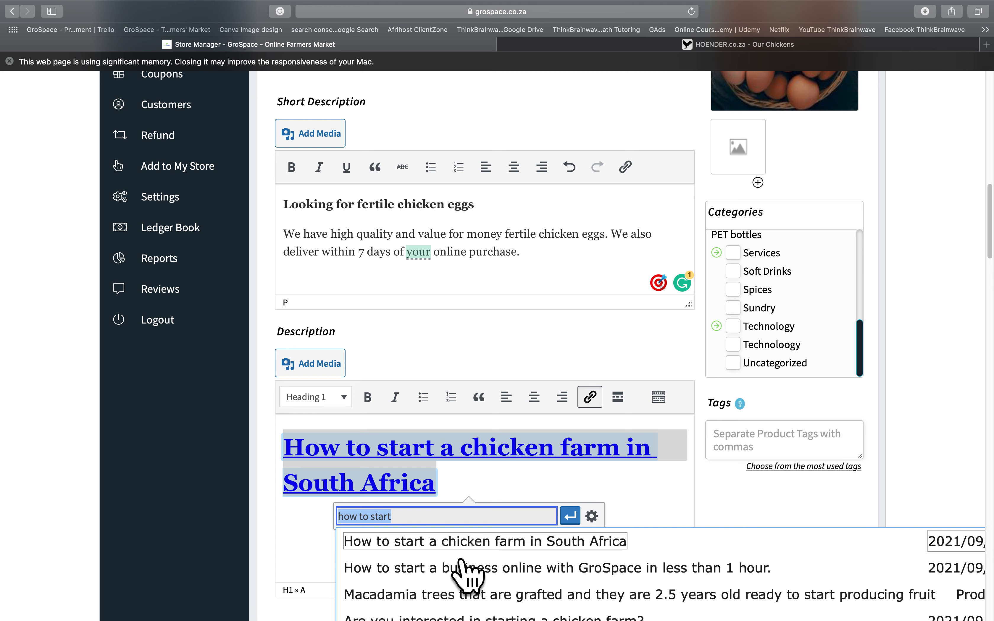
{"action": "left_click", "coordinate": [462, 555]}
{"action": "left_click", "coordinate": [577, 523]}
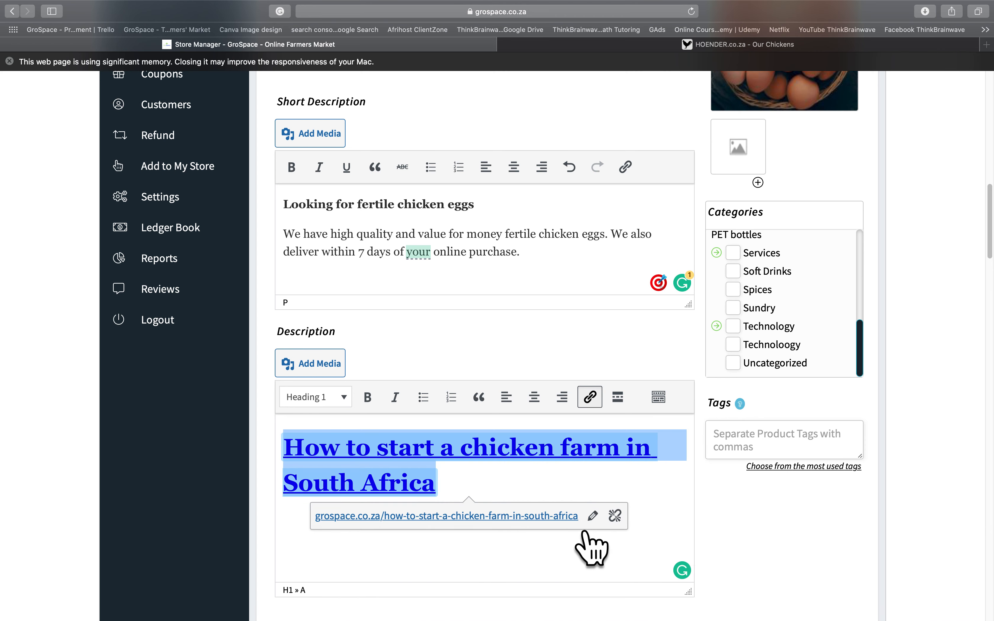
Step: Add below the linked heading: "If you're looking to start a farm for chickens in South Africa, make sure to click the heading above."
{"action": "left_click", "coordinate": [511, 495]}
{"action": "key", "text": "Return"}
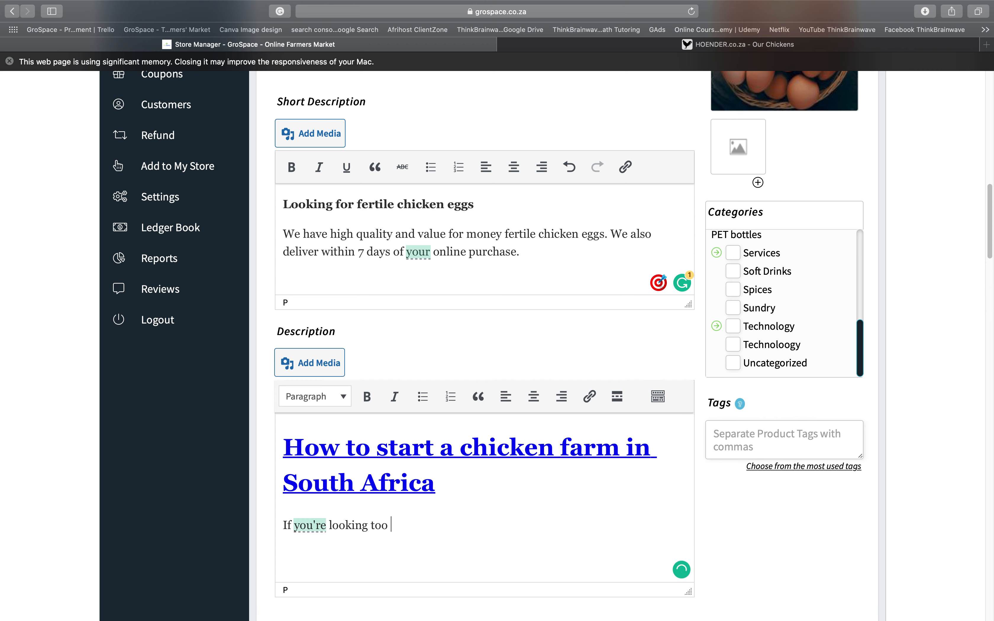
{"action": "key", "text": "BackSpace"}
{"action": "key", "text": "BackSpace"}
{"action": "type", "text": "a farm forr chickens in South Africa, make sure to clk"}
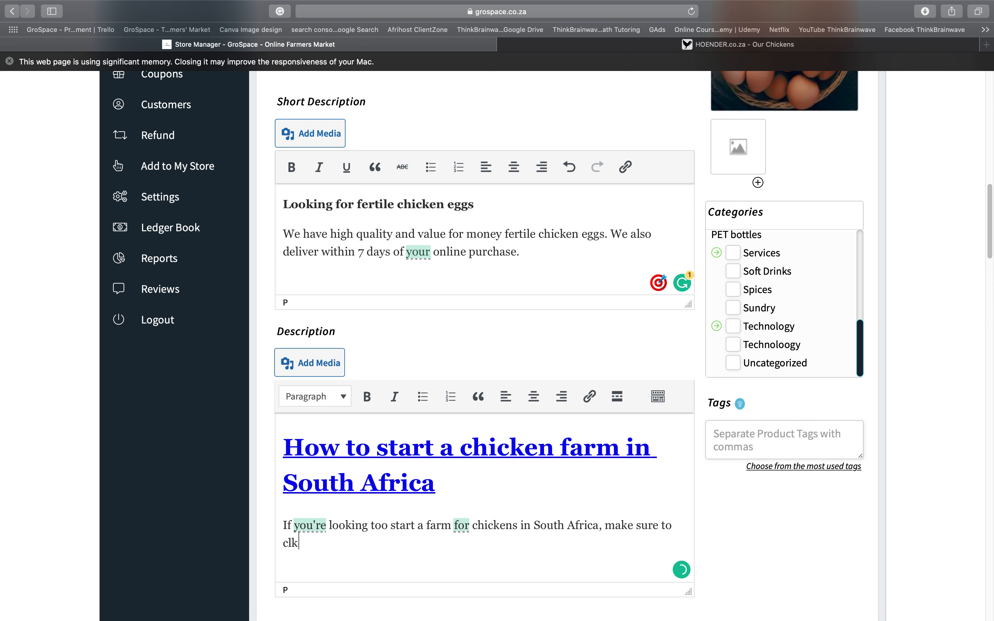
{"action": "key", "text": "BackSpace"}
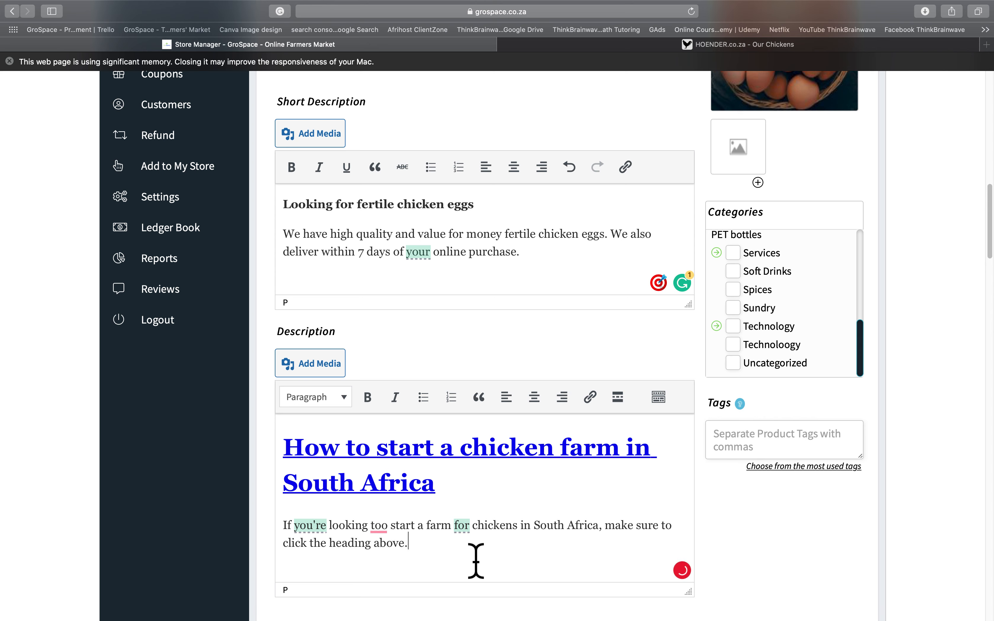
{"action": "left_click", "coordinate": [380, 527]}
{"action": "left_click", "coordinate": [404, 456]}
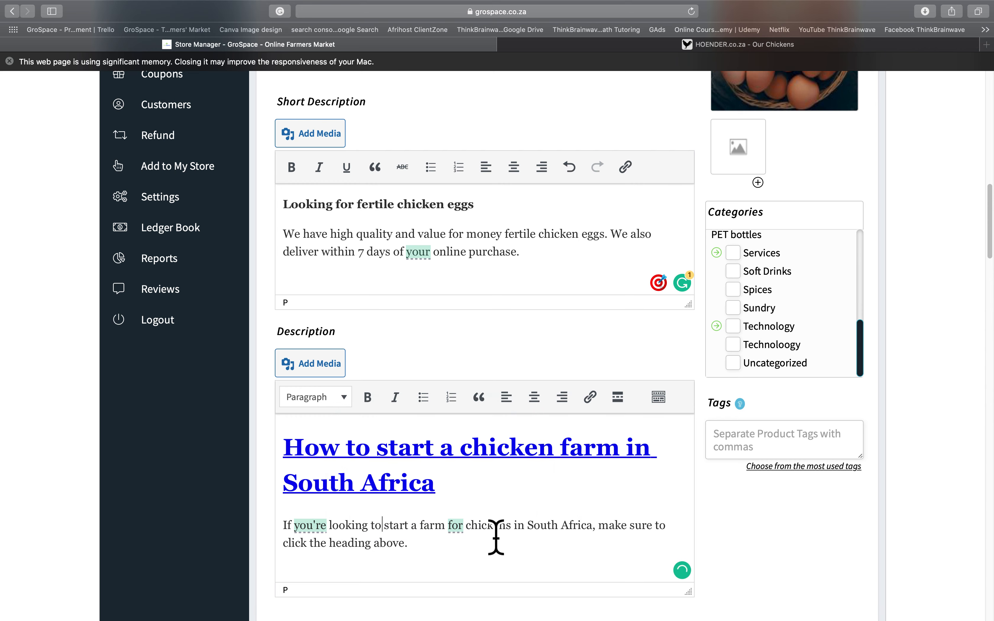
{"action": "scroll", "coordinate": [496, 537], "scroll_direction": "down", "scroll_amount": 2}
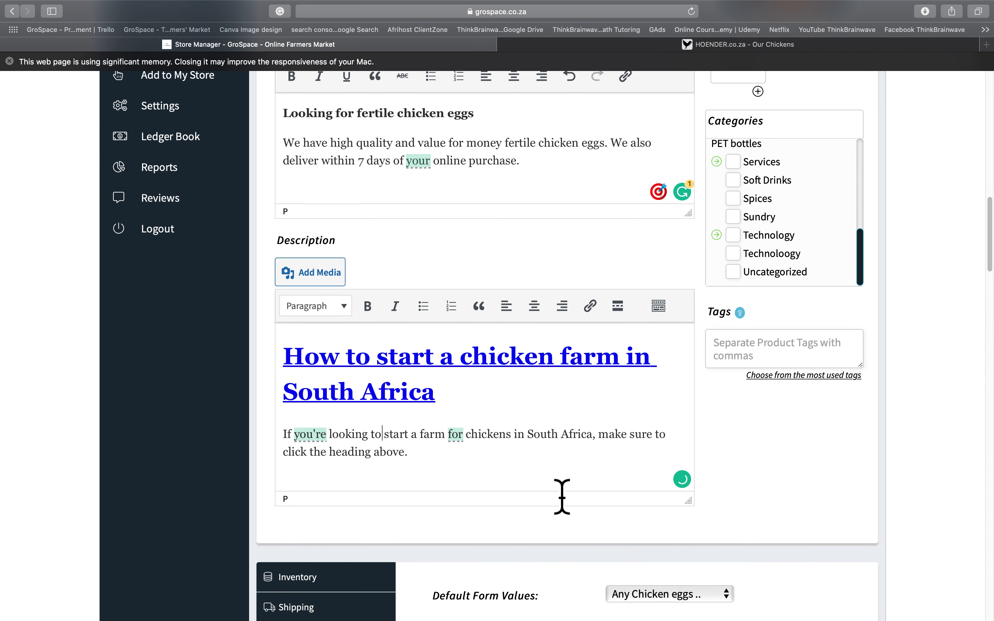
Step: Review the edited product form and expand the Farming category to check which livestock subcategories are ticked
{"action": "scroll", "coordinate": [561, 497], "scroll_direction": "up", "scroll_amount": 3}
{"action": "scroll", "coordinate": [561, 497], "scroll_direction": "up", "scroll_amount": 10}
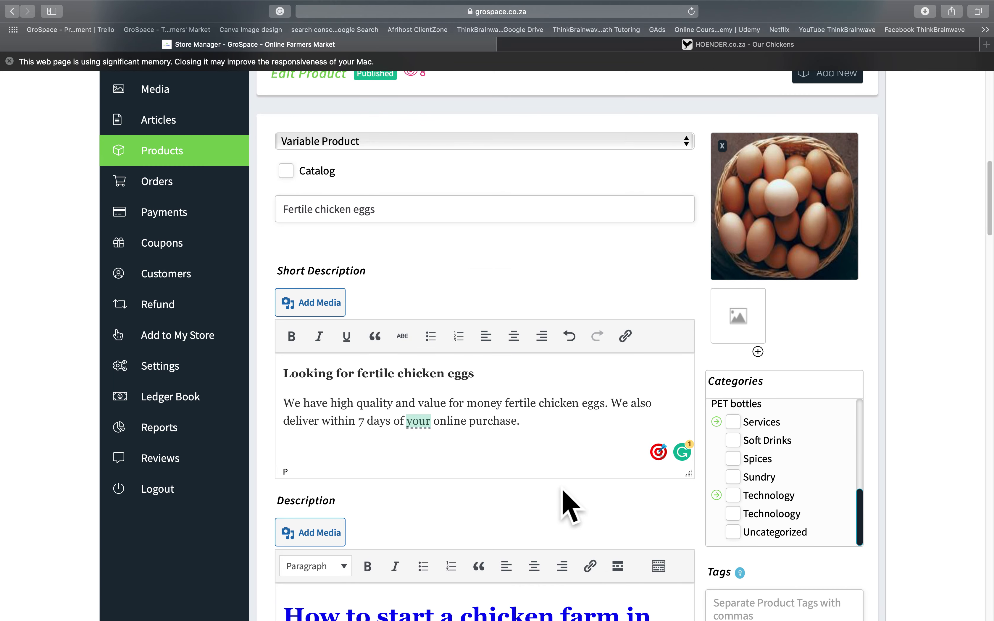
{"action": "scroll", "coordinate": [569, 506], "scroll_direction": "up", "scroll_amount": 2}
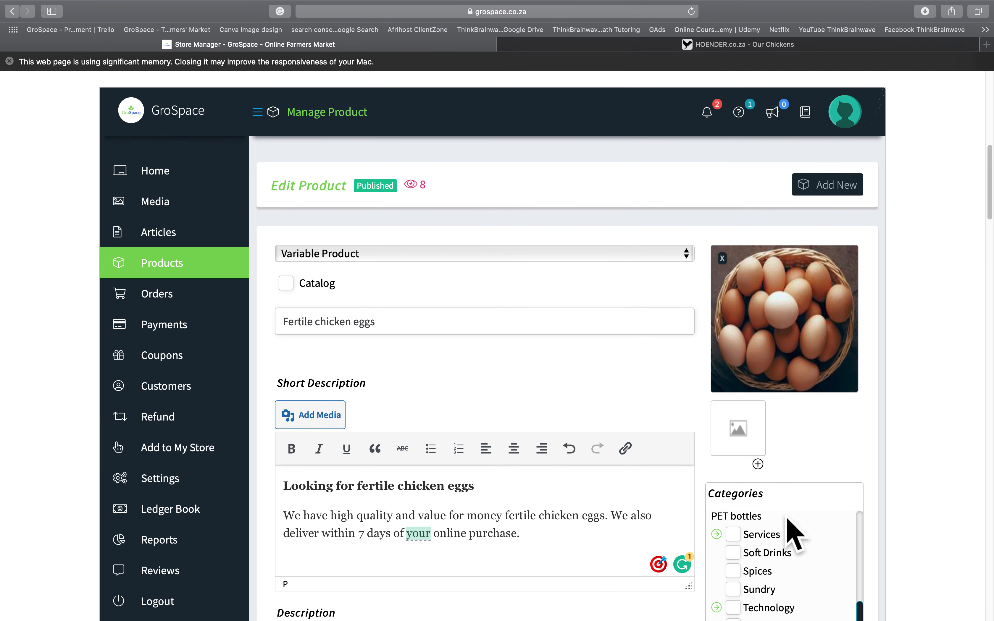
{"action": "scroll", "coordinate": [791, 535], "scroll_direction": "down", "scroll_amount": 5}
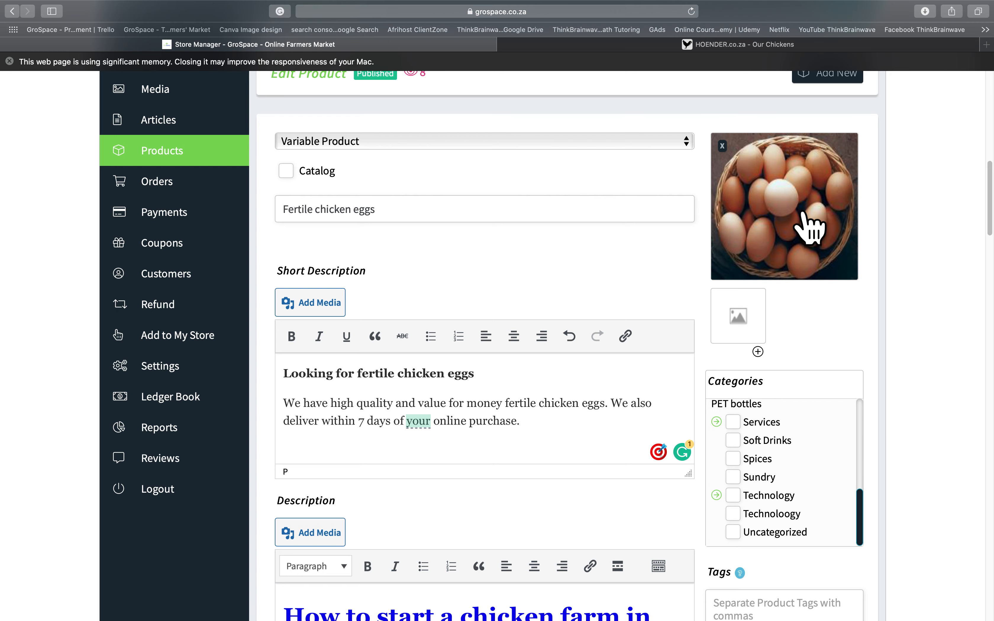
{"action": "scroll", "coordinate": [850, 329], "scroll_direction": "down", "scroll_amount": 15}
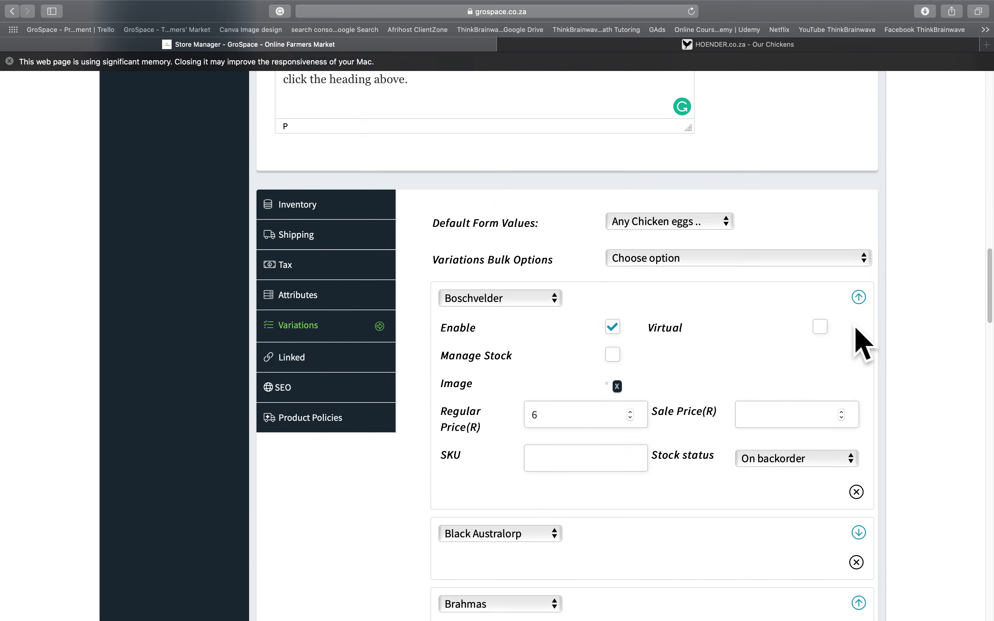
{"action": "scroll", "coordinate": [752, 381], "scroll_direction": "up", "scroll_amount": 15}
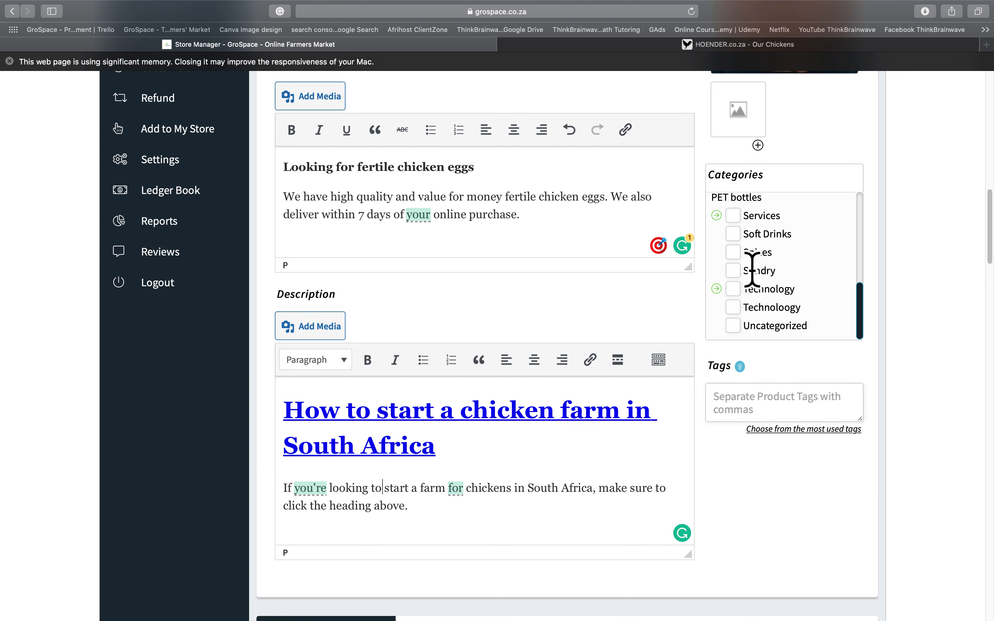
{"action": "scroll", "coordinate": [760, 267], "scroll_direction": "up", "scroll_amount": 6}
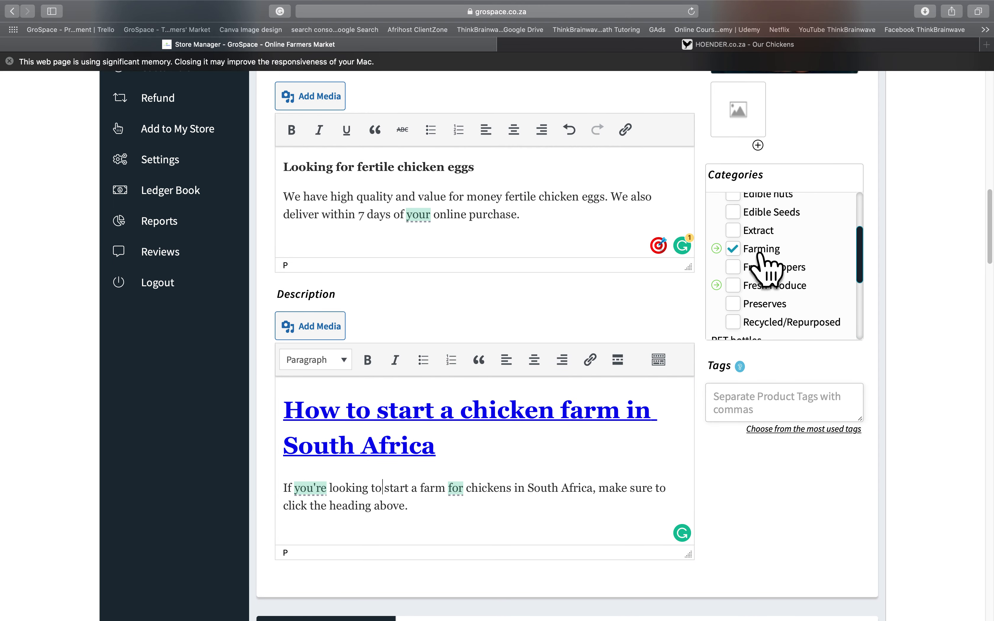
{"action": "scroll", "coordinate": [760, 253], "scroll_direction": "up", "scroll_amount": 1}
{"action": "left_click", "coordinate": [735, 295]}
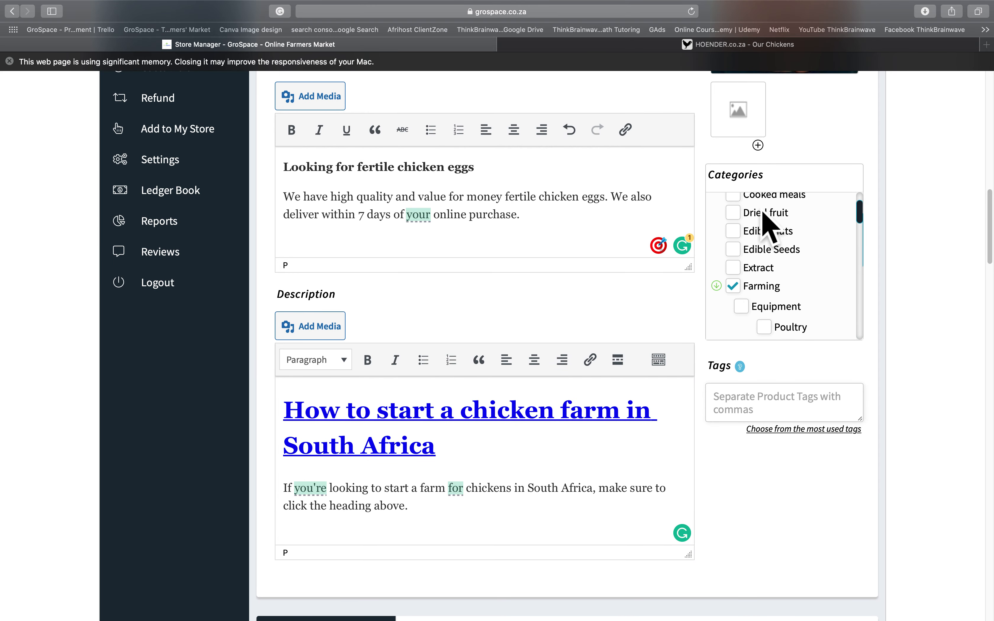
{"action": "scroll", "coordinate": [787, 308], "scroll_direction": "down", "scroll_amount": 5}
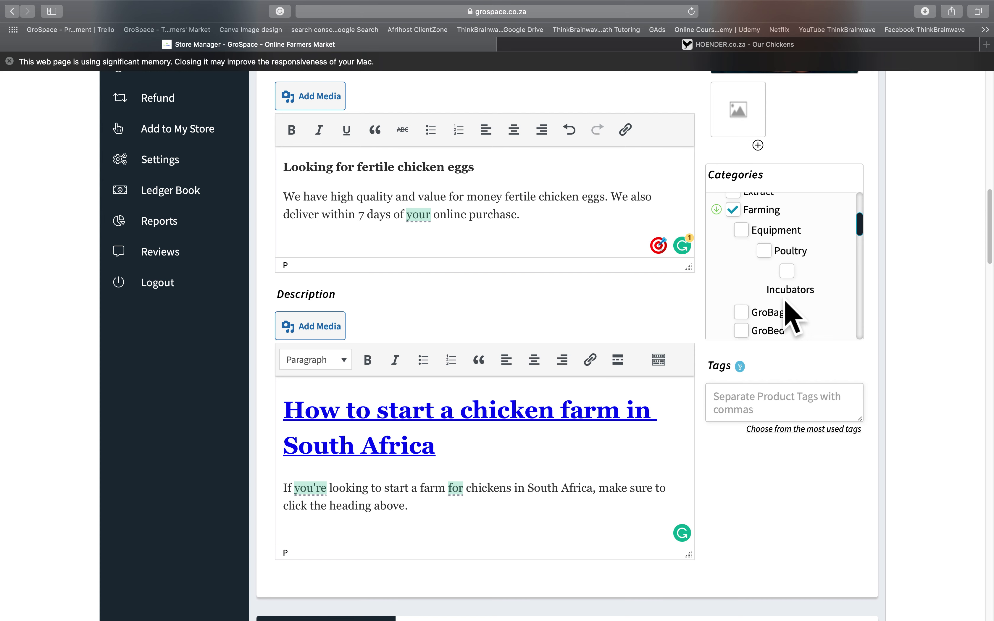
{"action": "scroll", "coordinate": [784, 306], "scroll_direction": "down", "scroll_amount": 3}
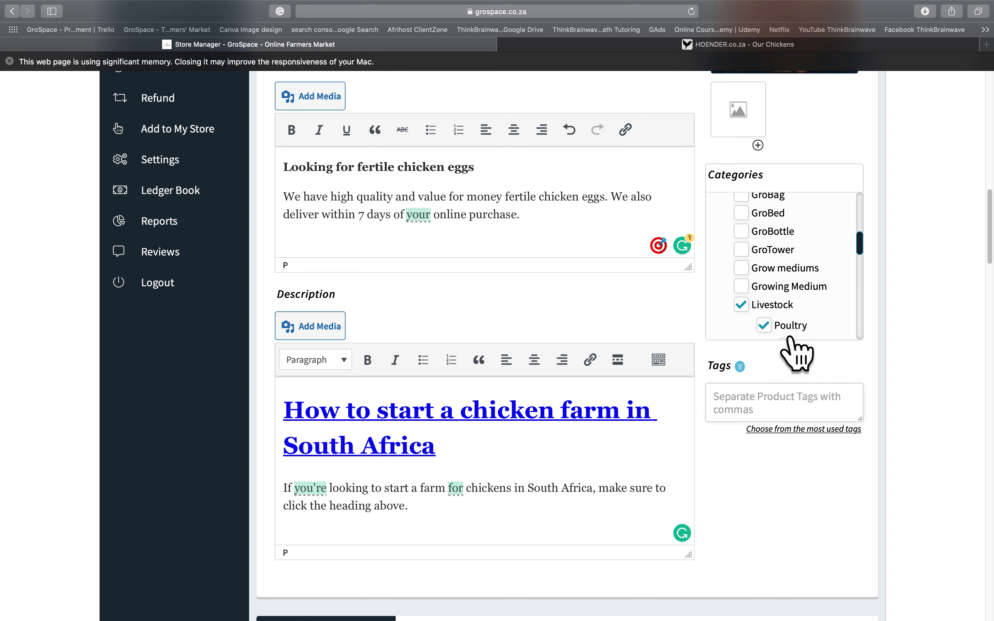
{"action": "scroll", "coordinate": [789, 338], "scroll_direction": "down", "scroll_amount": 3}
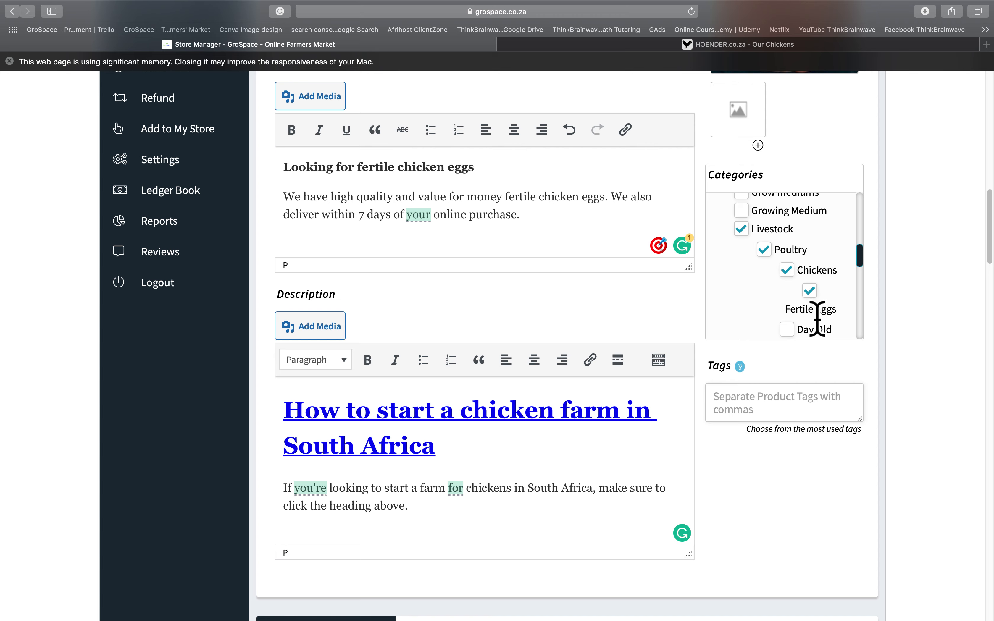
{"action": "scroll", "coordinate": [683, 329], "scroll_direction": "down", "scroll_amount": 10}
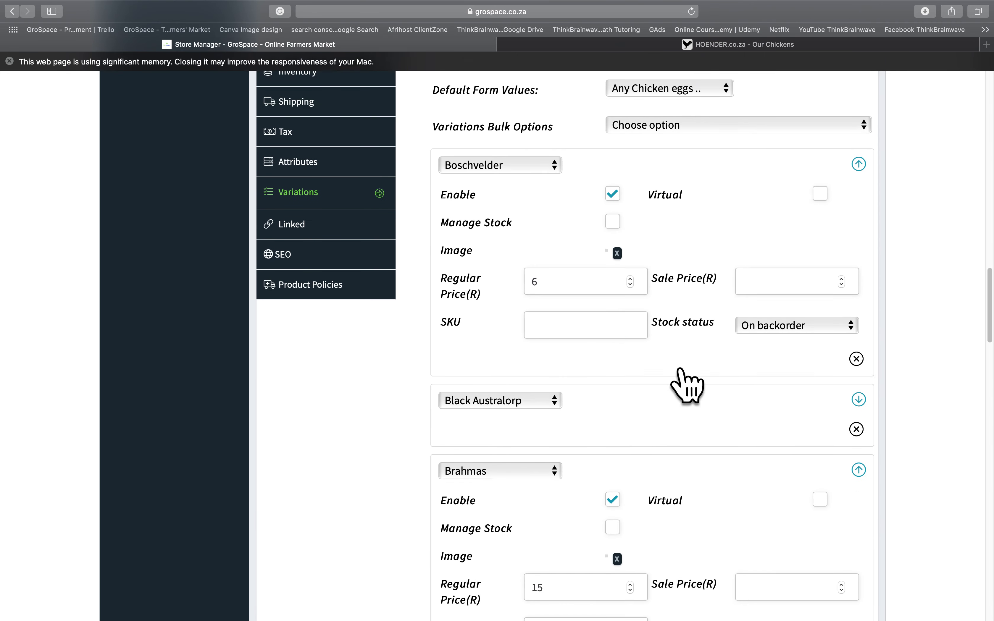
Step: Enter the product tags "fertile chicken eggs, South Africa," using the capitalised spelling of the country
{"action": "scroll", "coordinate": [686, 385], "scroll_direction": "up", "scroll_amount": 7}
{"action": "left_click", "coordinate": [738, 265]}
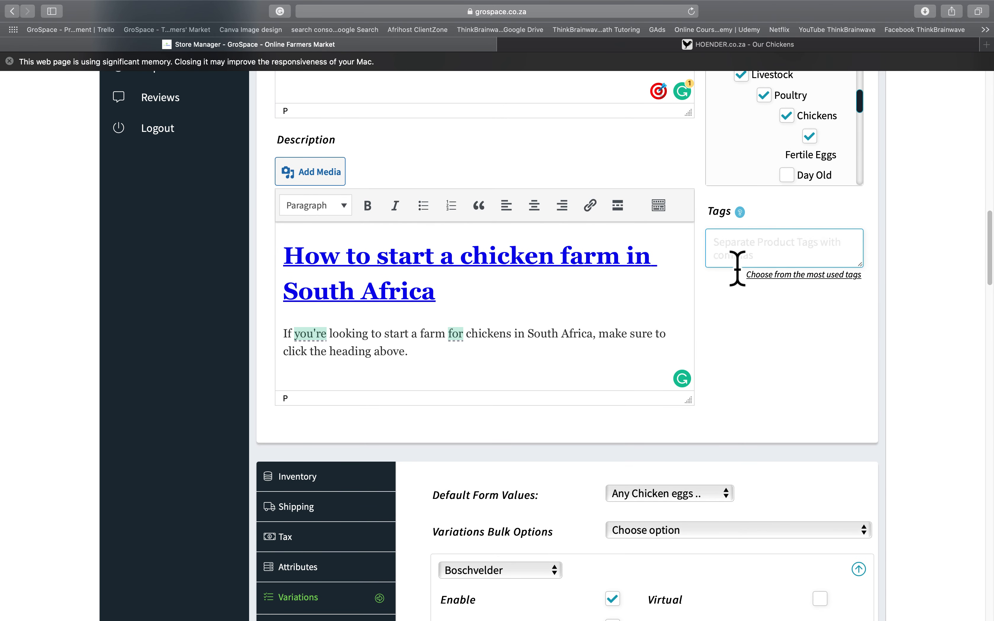
{"action": "type", "text": "fertile chicken eggs,"}
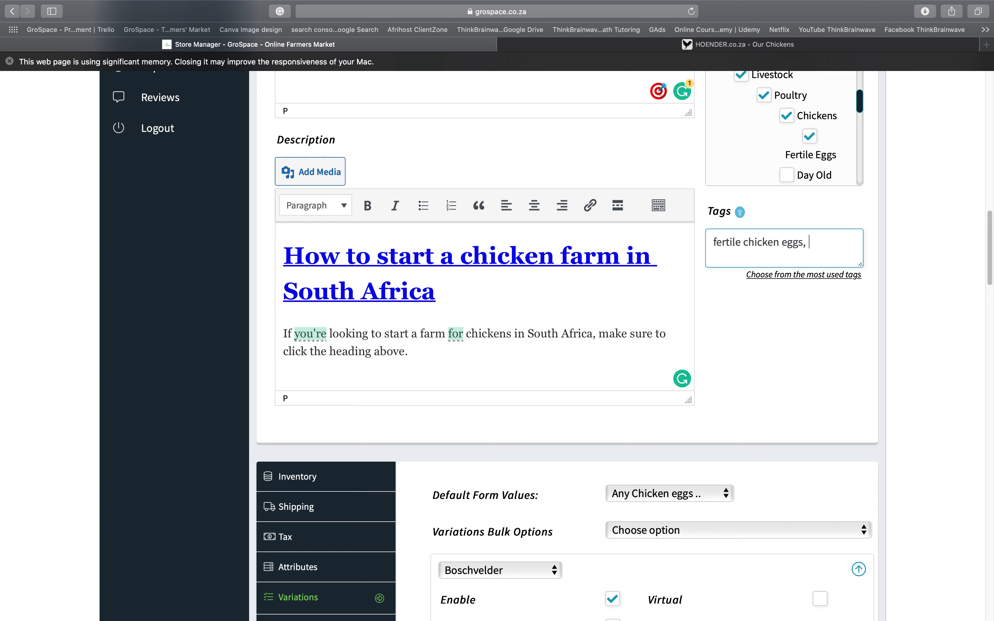
{"action": "type", "text": "ica"}
{"action": "key", "text": "super+a"}
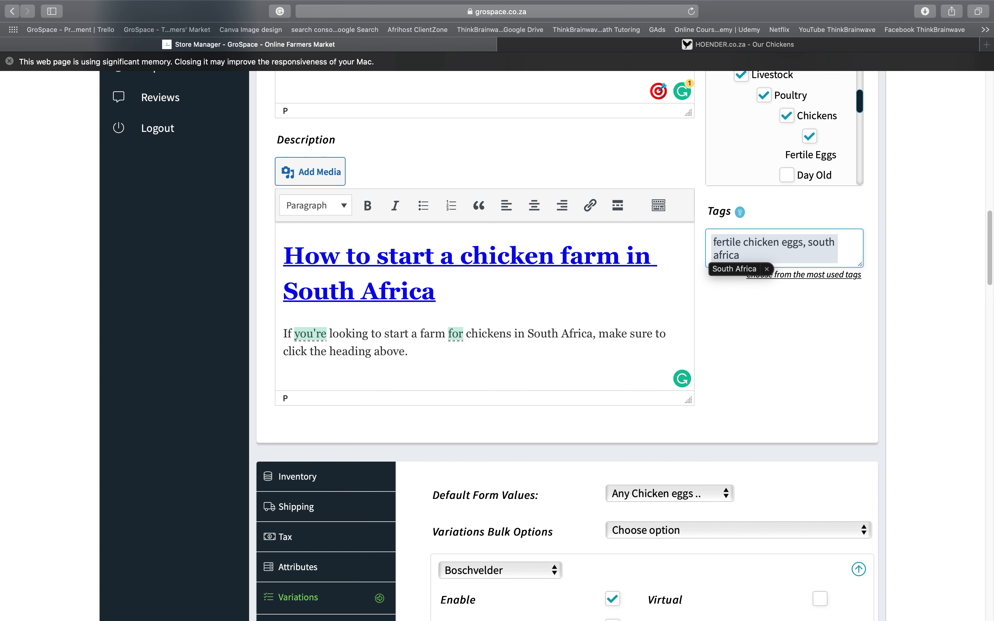
{"action": "key", "text": "Return"}
{"action": "key", "text": "BackSpace"}
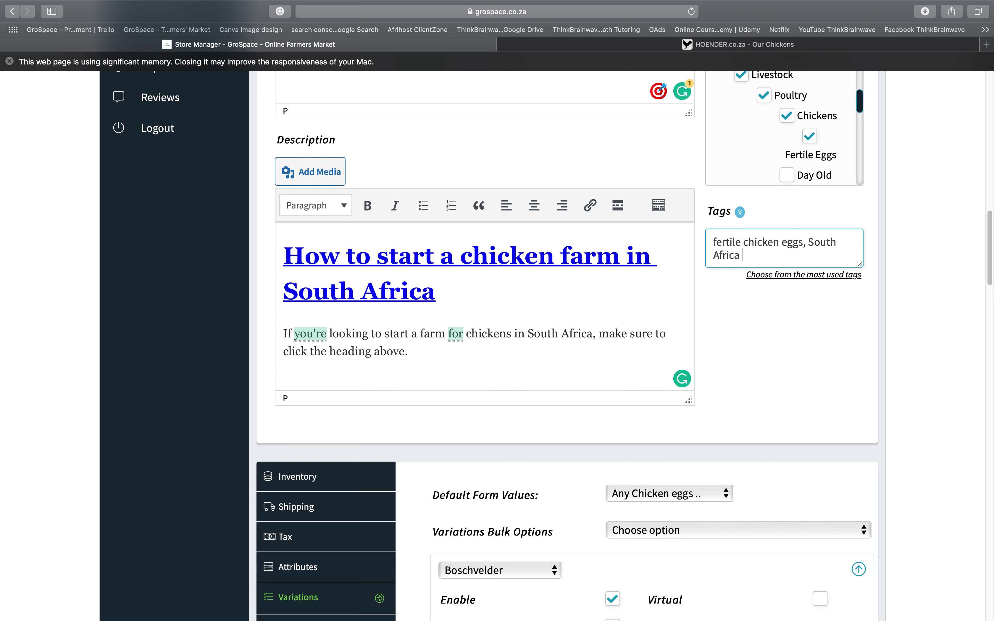
{"action": "key", "text": "super+a"}
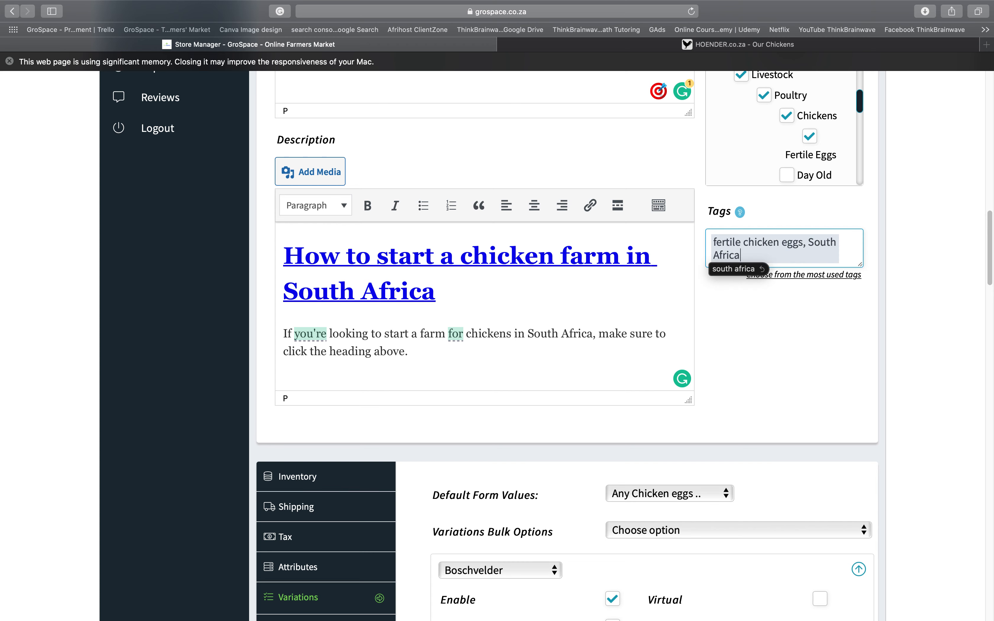
{"action": "type", "text": ","}
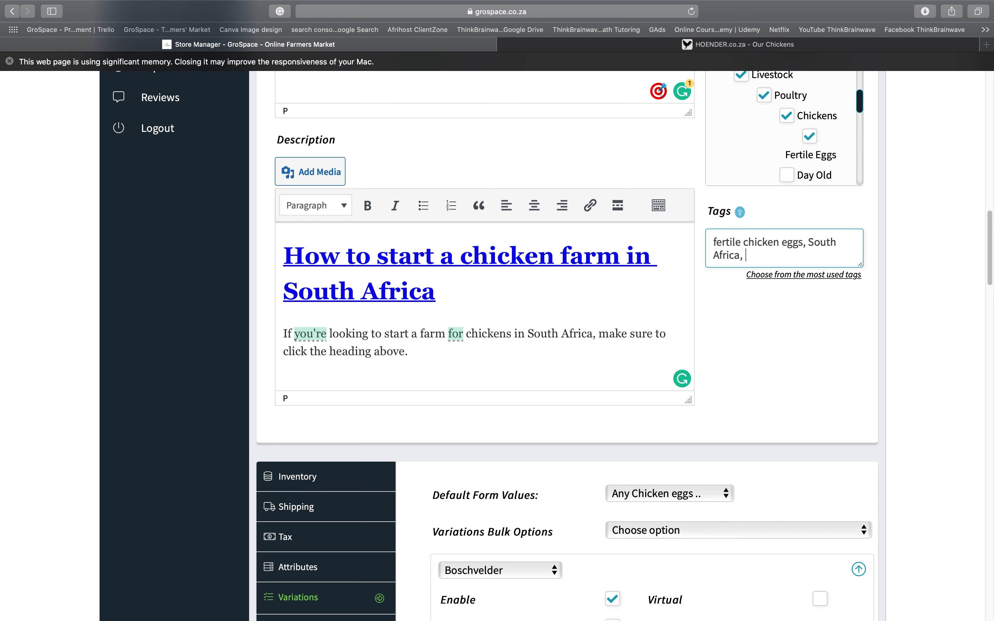
Step: Copy the seller's message listing the egg breeds and prices from the WhatsApp chat and append it to the product tags
{"action": "key", "text": "ctrl+Left"}
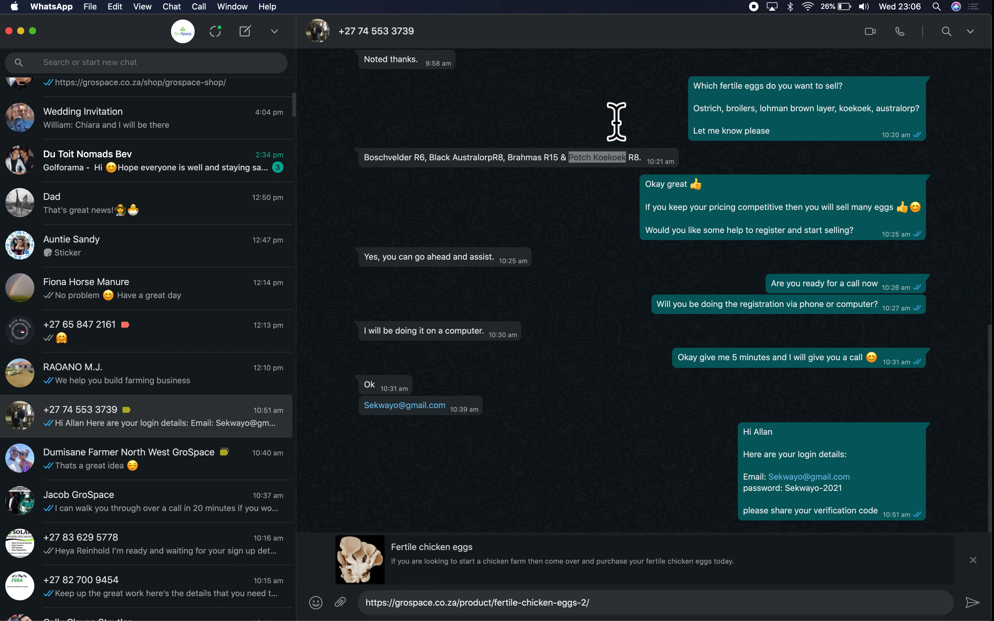
{"action": "left_click_drag", "start_coordinate": [373, 170], "coordinate": [655, 172]}
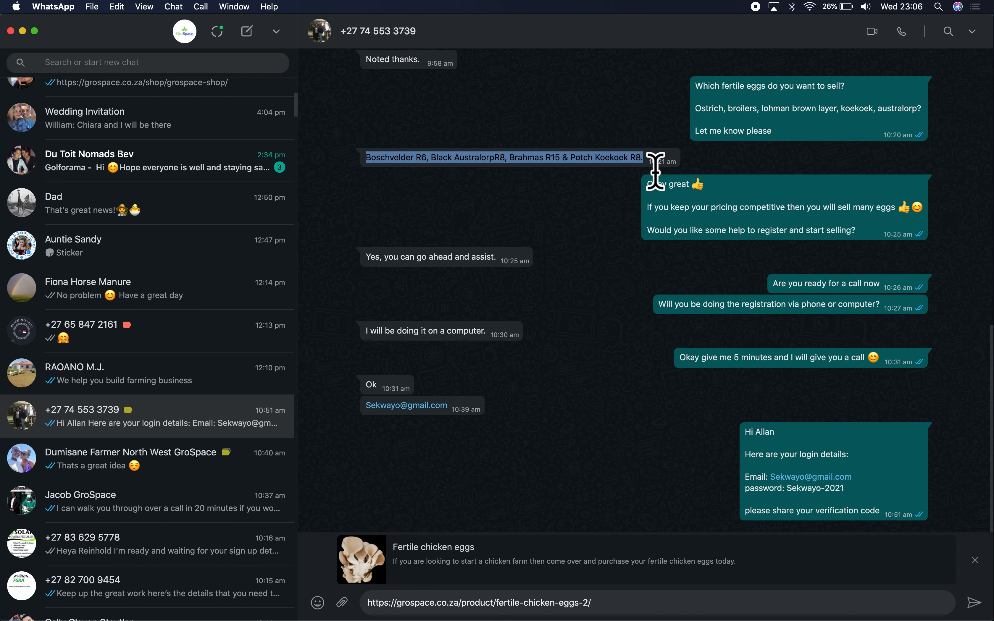
{"action": "key", "text": "super+c"}
{"action": "key", "text": "ctrl+Right"}
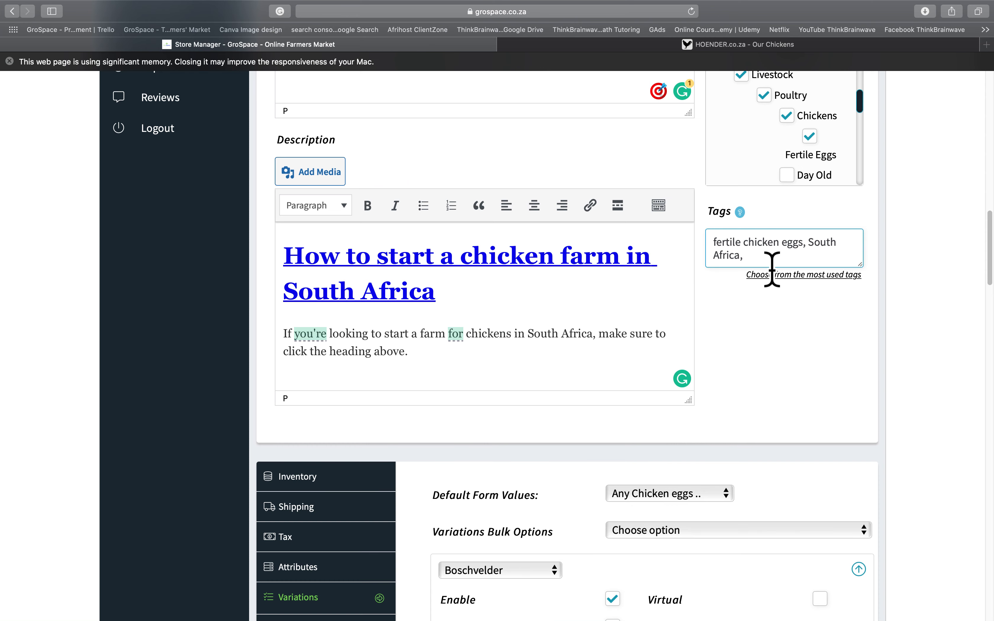
{"action": "key", "text": "super+v"}
{"action": "scroll", "coordinate": [765, 244], "scroll_direction": "up", "scroll_amount": 3}
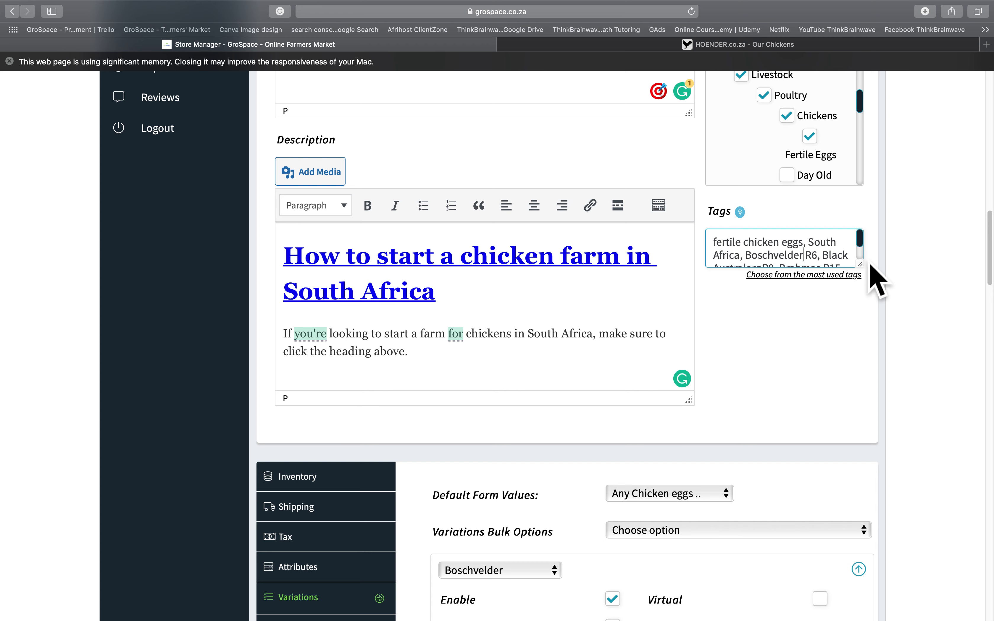
Step: Remove the prices after Boschvelder, Black Australorp and Brahmas in the tags, keeping commas after the first two breeds
{"action": "type", "text": ","}
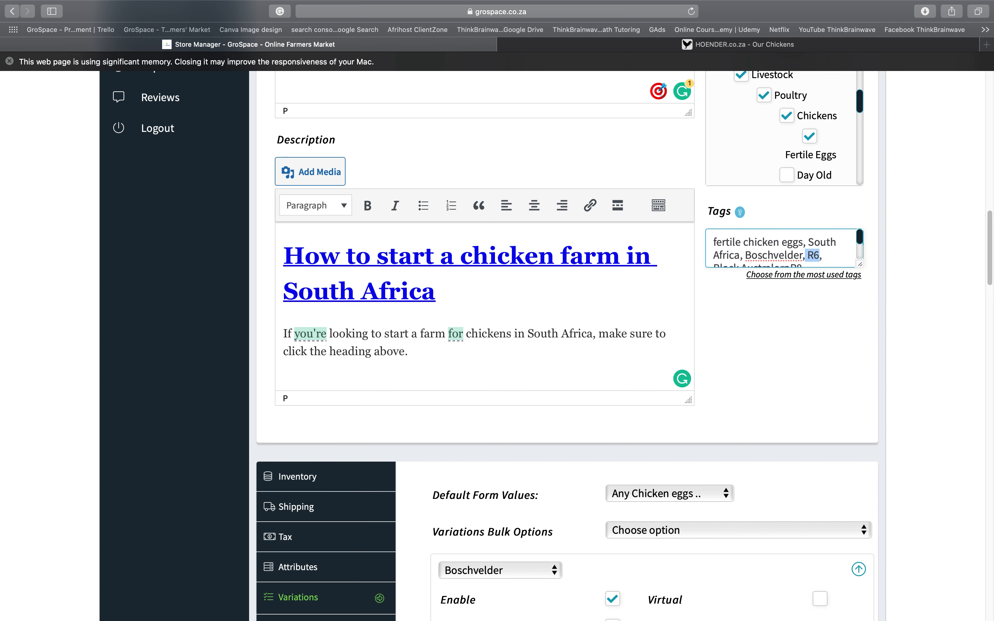
{"action": "key", "text": "BackSpace"}
{"action": "scroll", "coordinate": [819, 264], "scroll_direction": "down", "scroll_amount": 2}
{"action": "left_click", "coordinate": [778, 252]}
{"action": "key", "text": "BackSpace"}
{"action": "key", "text": "BackSpace"}
{"action": "left_click", "coordinate": [831, 252]}
{"action": "key", "text": "BackSpace"}
{"action": "key", "text": "BackSpace"}
{"action": "key", "text": "BackSpace"}
{"action": "key", "text": "BackSpace"}
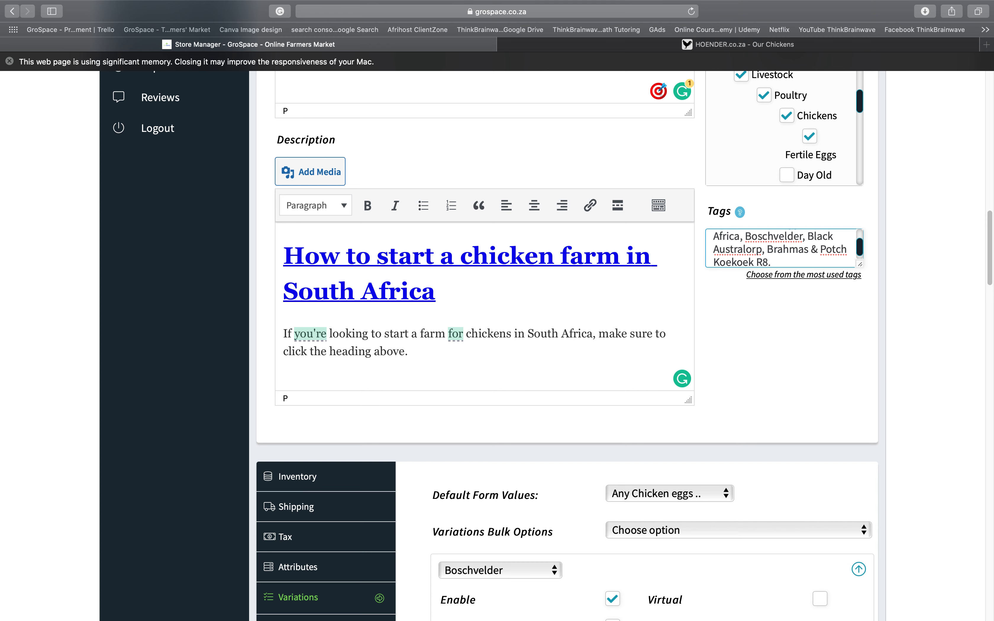
Step: Replace the ampersand after Brahmas with a comma and delete the price after Potch Koekoek in the tags
{"action": "type", "text": ","}
{"action": "key", "text": "shift+Right"}
{"action": "key", "text": "shift+Right"}
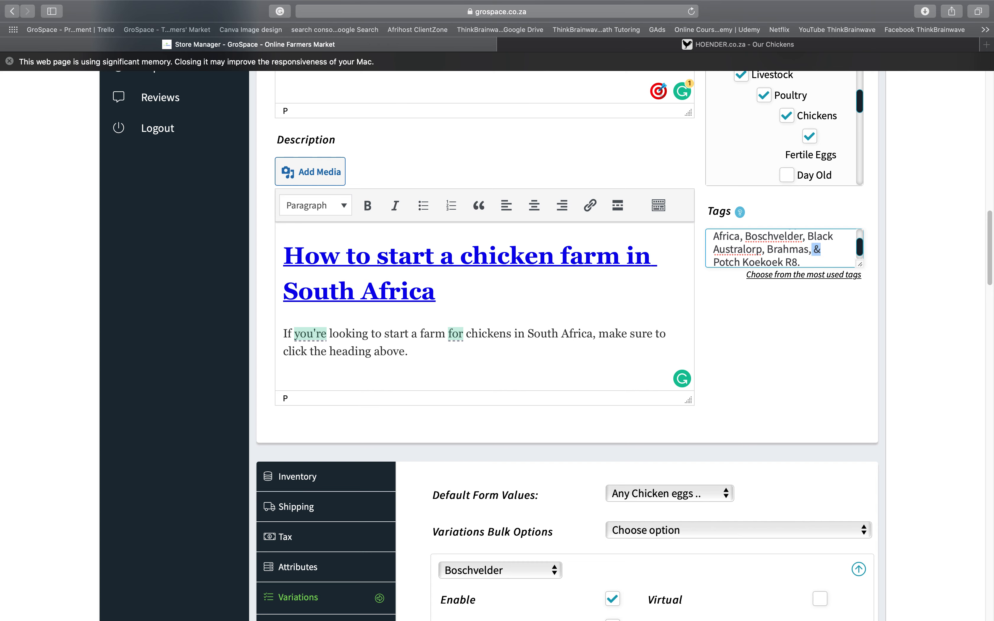
{"action": "key", "text": "BackSpace"}
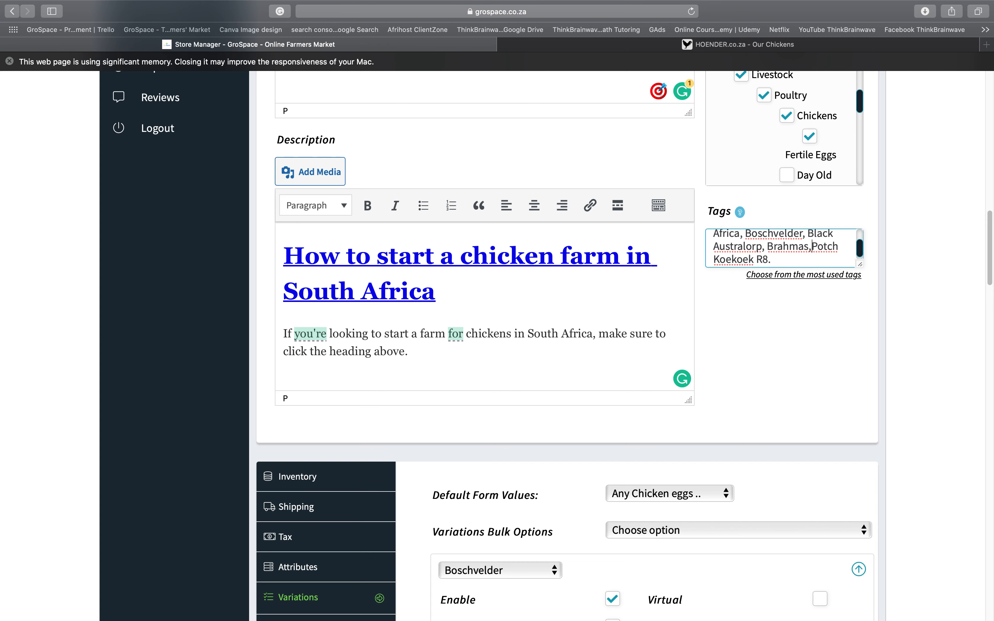
{"action": "left_click", "coordinate": [775, 263]}
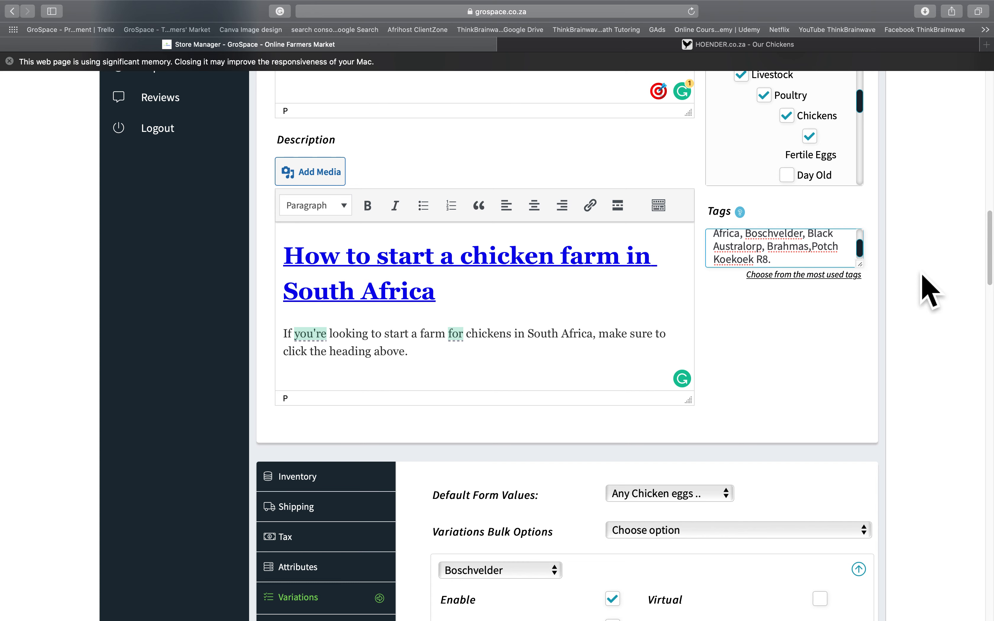
{"action": "key", "text": "BackSpace"}
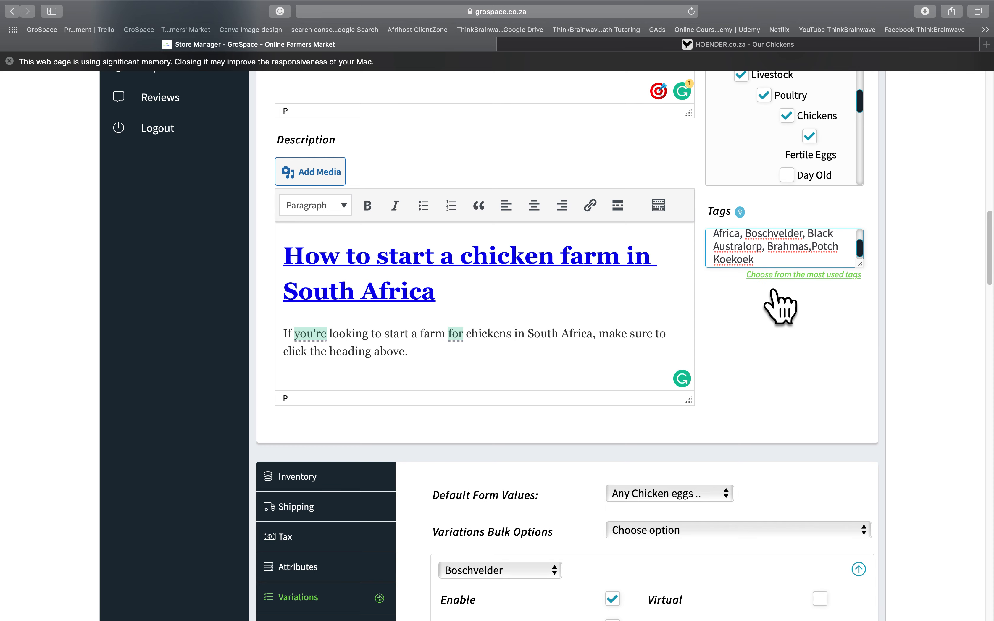
Step: Collapse the expanded Boschvelder and Brahmas variations
{"action": "scroll", "coordinate": [845, 427], "scroll_direction": "down", "scroll_amount": 3}
{"action": "scroll", "coordinate": [853, 440], "scroll_direction": "down", "scroll_amount": 1}
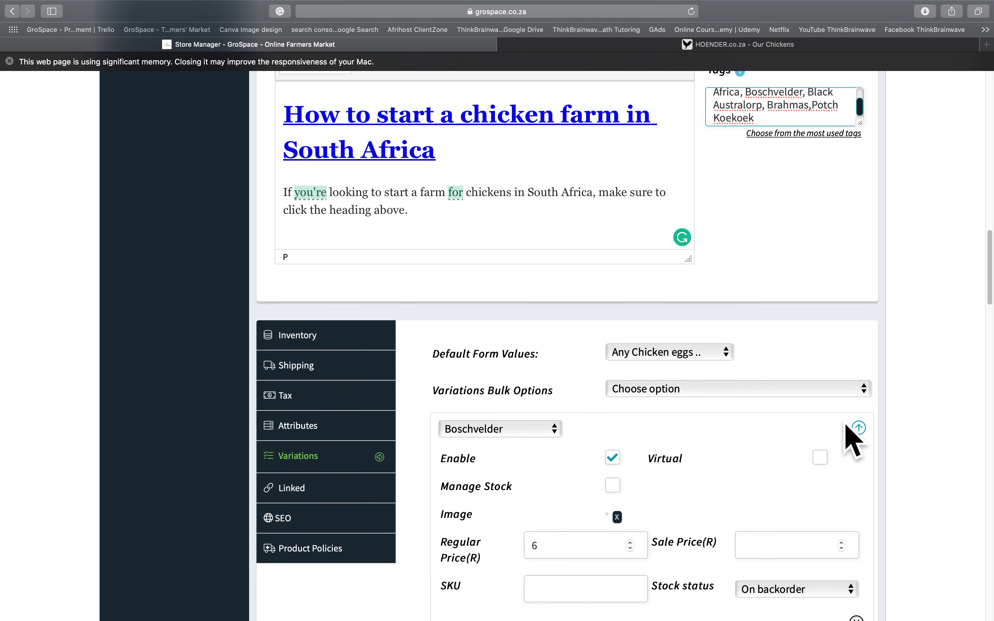
{"action": "left_click", "coordinate": [877, 440]}
{"action": "scroll", "coordinate": [765, 479], "scroll_direction": "down", "scroll_amount": 3}
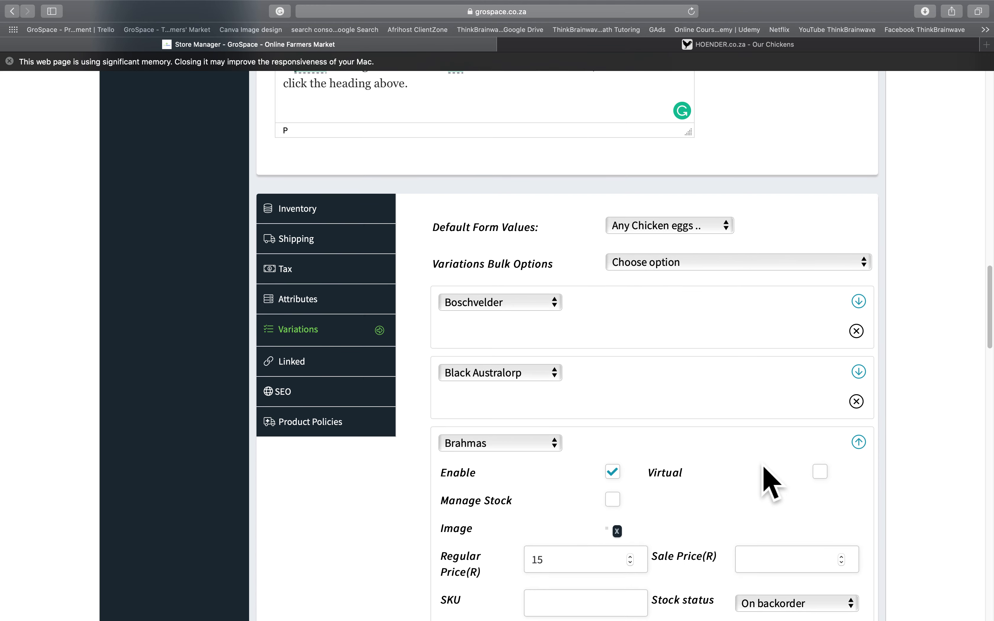
{"action": "left_click", "coordinate": [879, 452]}
{"action": "scroll", "coordinate": [723, 401], "scroll_direction": "down", "scroll_amount": 2}
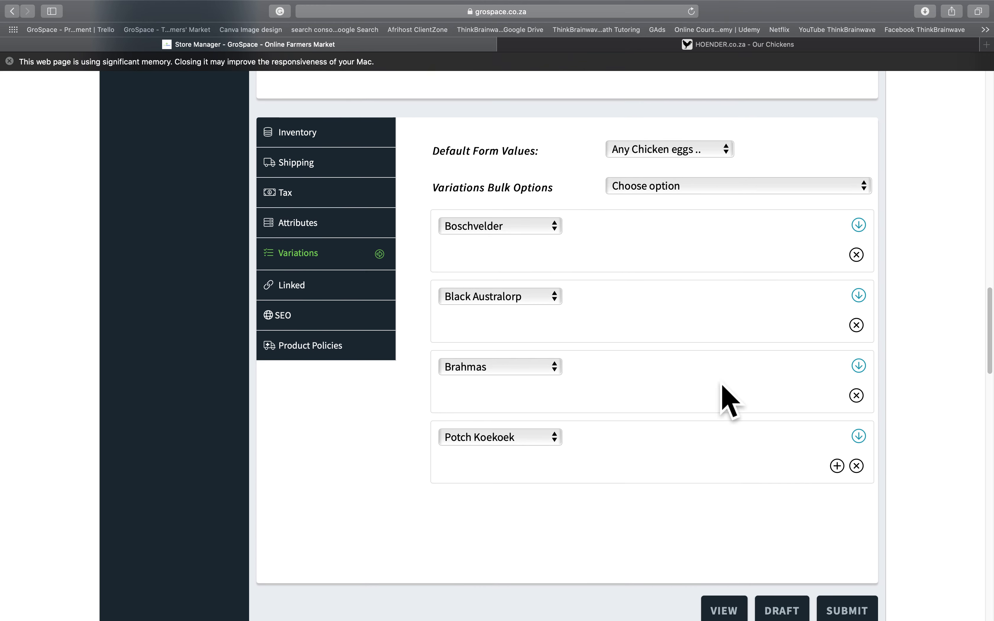
Step: Check the completed product form once more and submit the fertile chicken eggs product
{"action": "scroll", "coordinate": [636, 419], "scroll_direction": "up", "scroll_amount": 15}
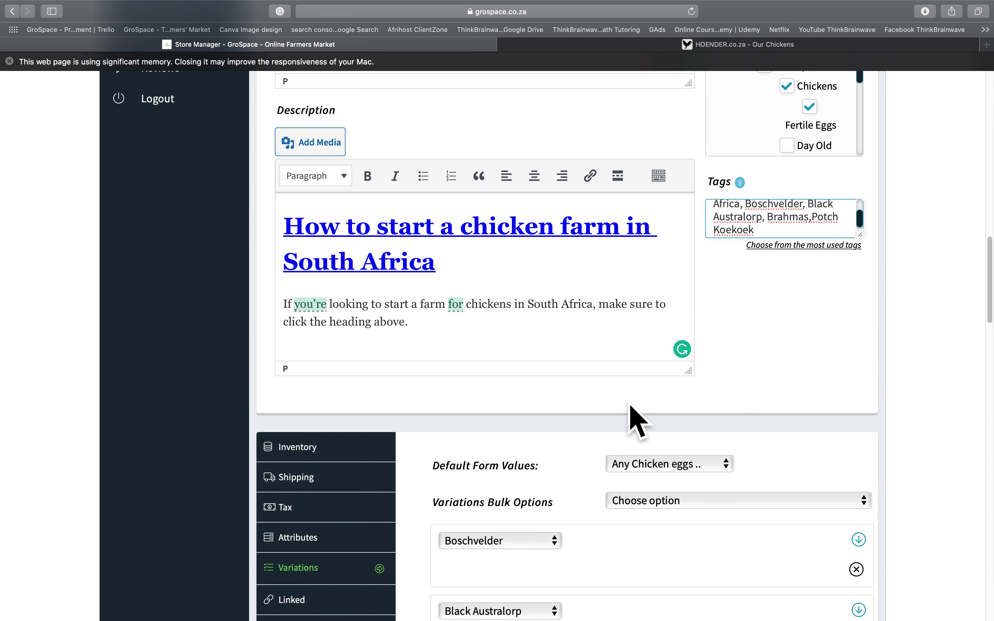
{"action": "scroll", "coordinate": [636, 422], "scroll_direction": "up", "scroll_amount": 2}
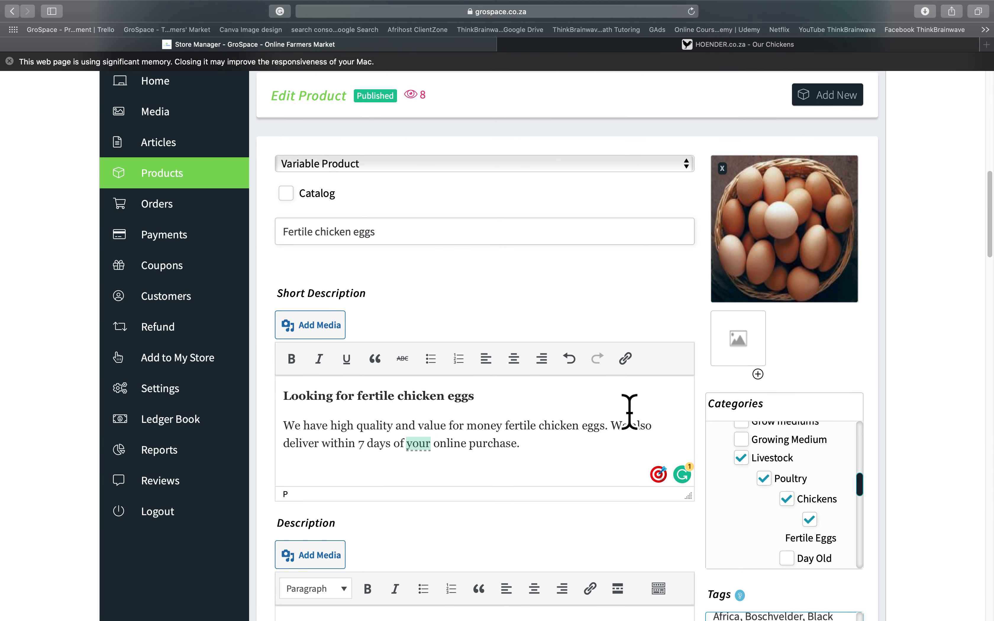
{"action": "scroll", "coordinate": [629, 411], "scroll_direction": "down", "scroll_amount": 20}
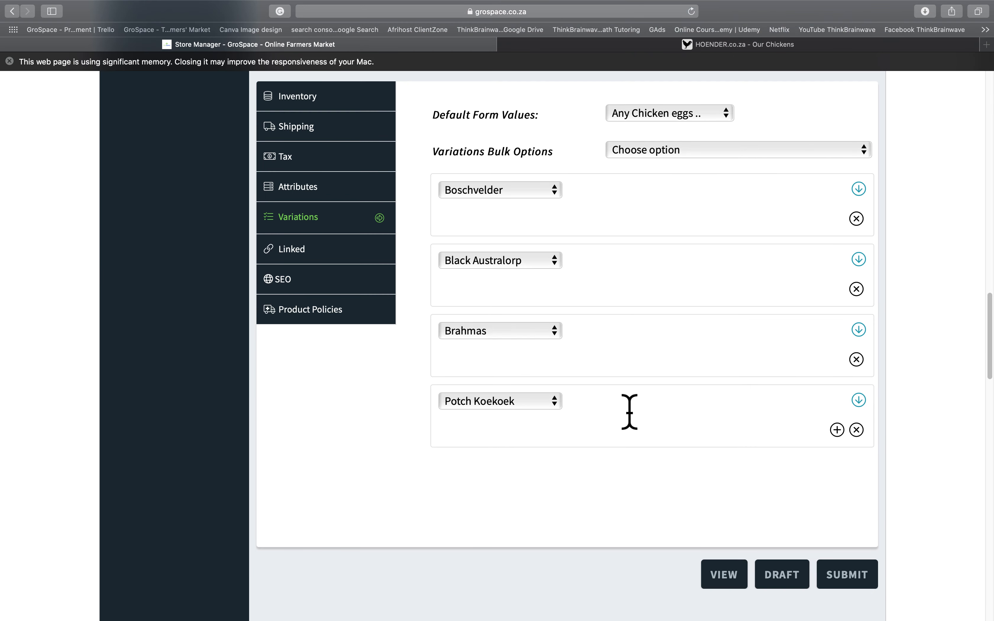
{"action": "left_click", "coordinate": [888, 504]}
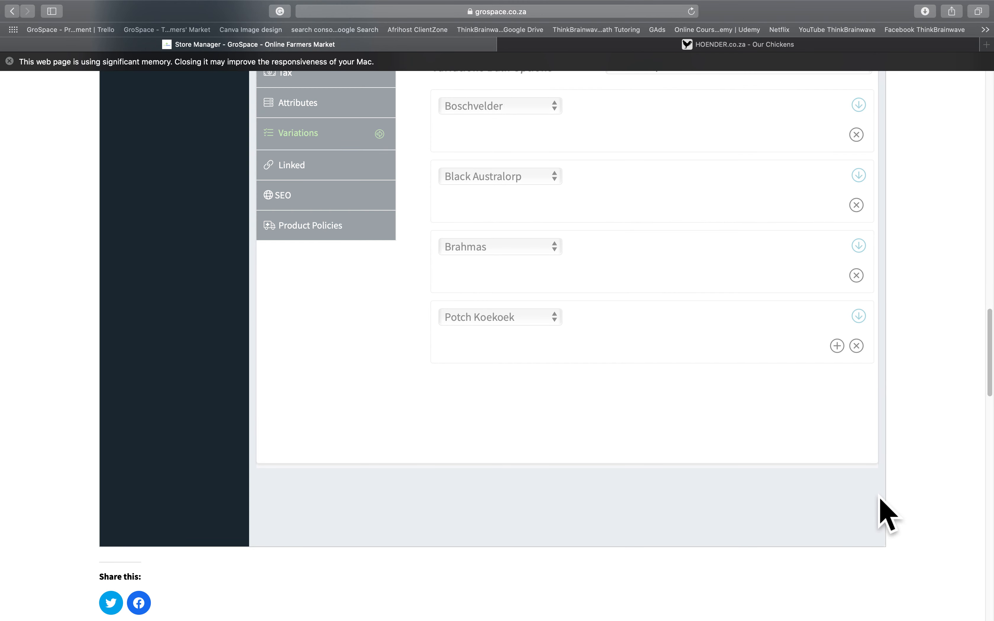